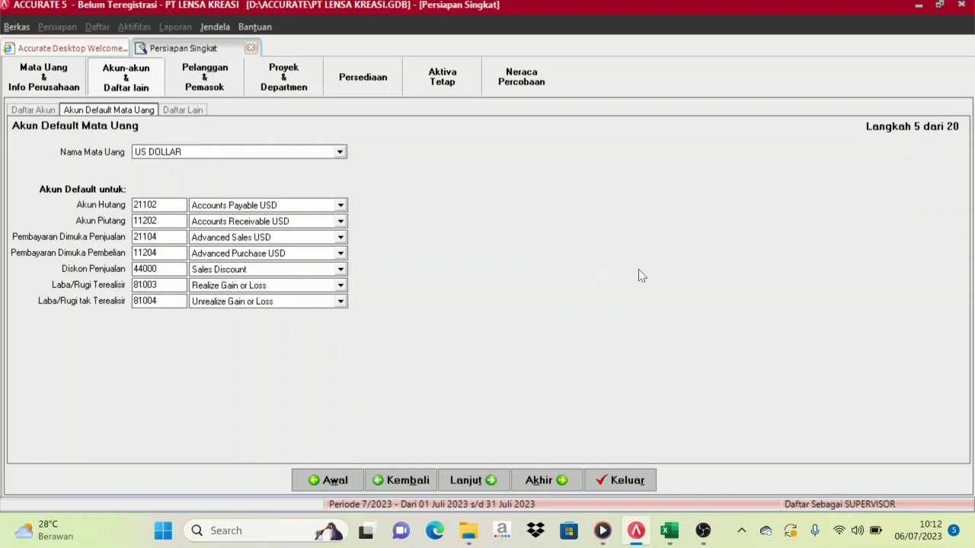
Glance at the INFORMASI PERUSAHAAN workbook, then return to Accurate and advance the quick setup to the Daftar Lain page.
mouse_move(670, 531)
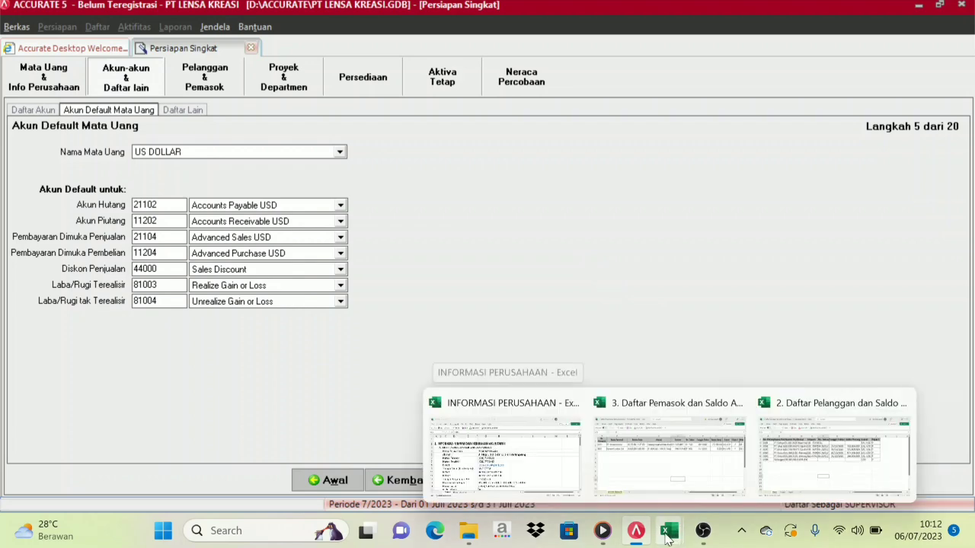
left_click(539, 481)
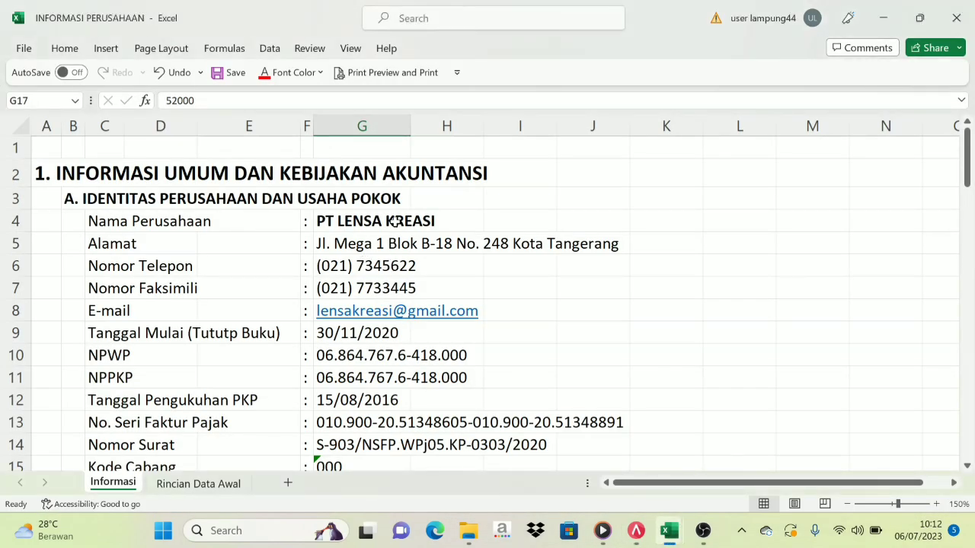
left_click(636, 531)
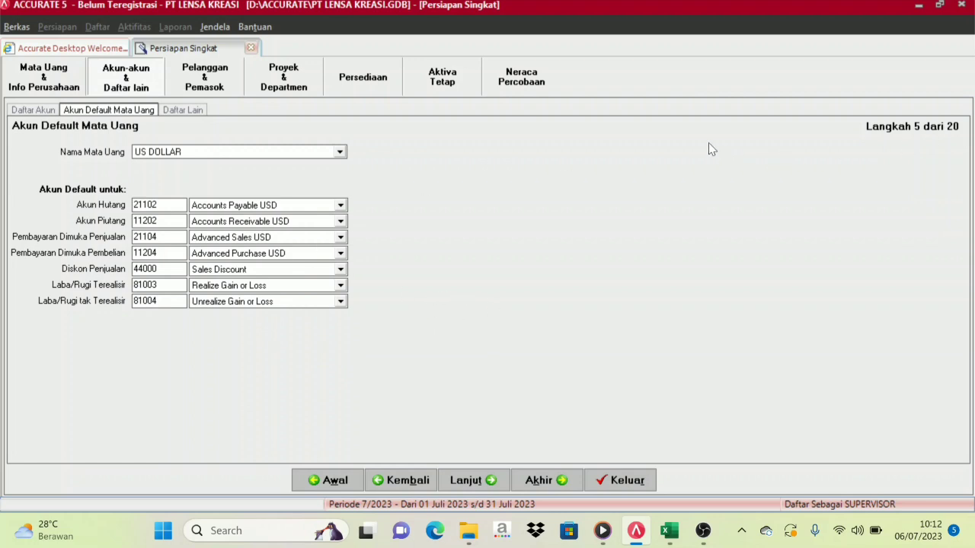
left_click(481, 485)
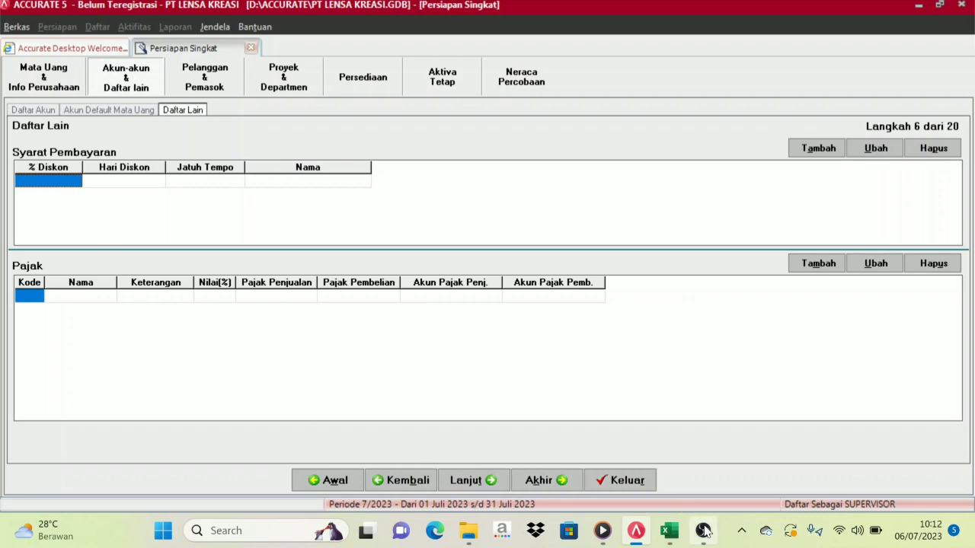
Look up the payment terms in the purchase and sales policies of the INFORMASI PERUSAHAAN workbook, then return to Accurate.
mouse_move(676, 539)
left_click(498, 468)
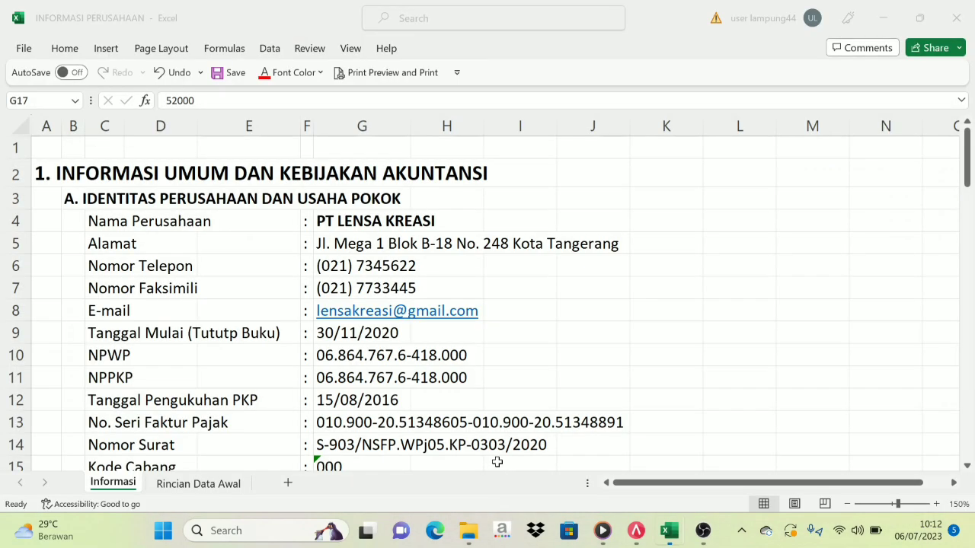
scroll(247, 347, "down", 11)
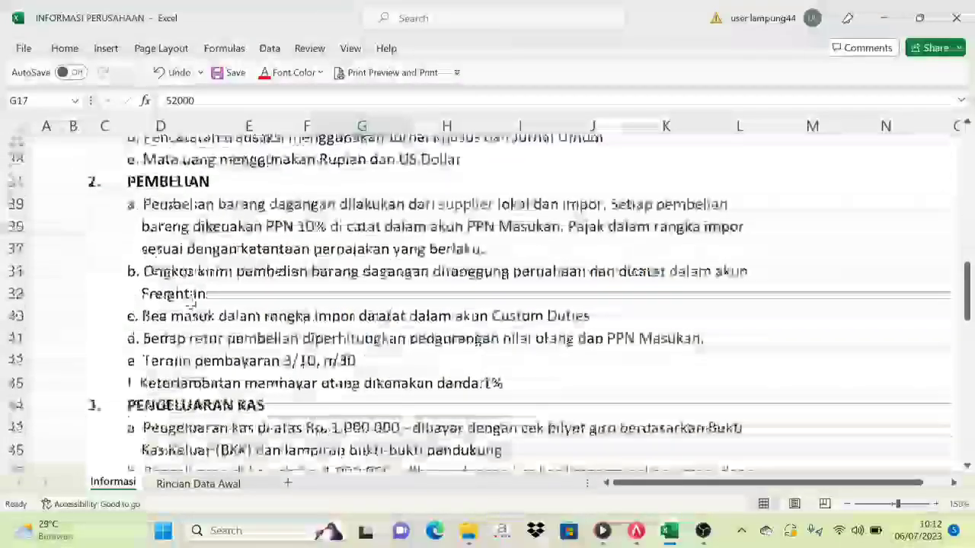
scroll(189, 297, "up", 2)
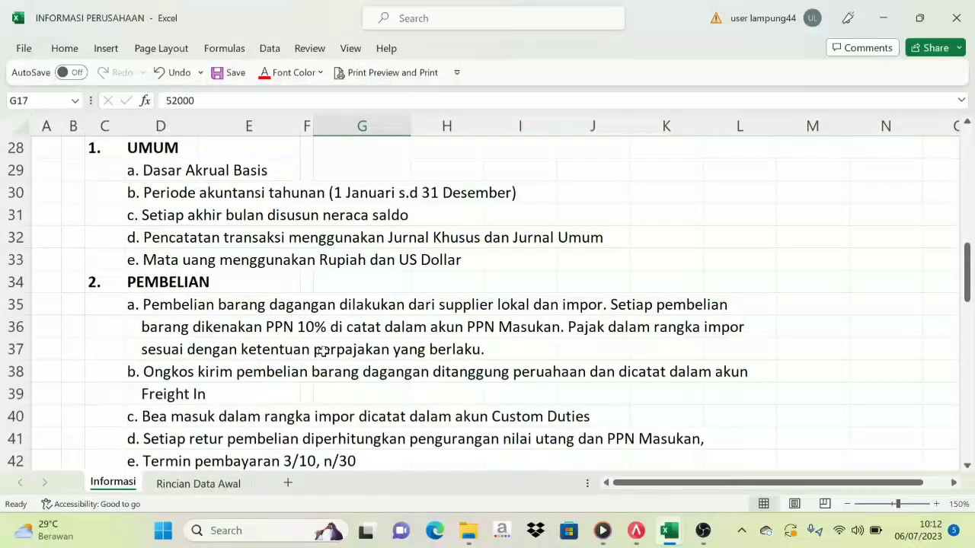
scroll(300, 415, "down", 1)
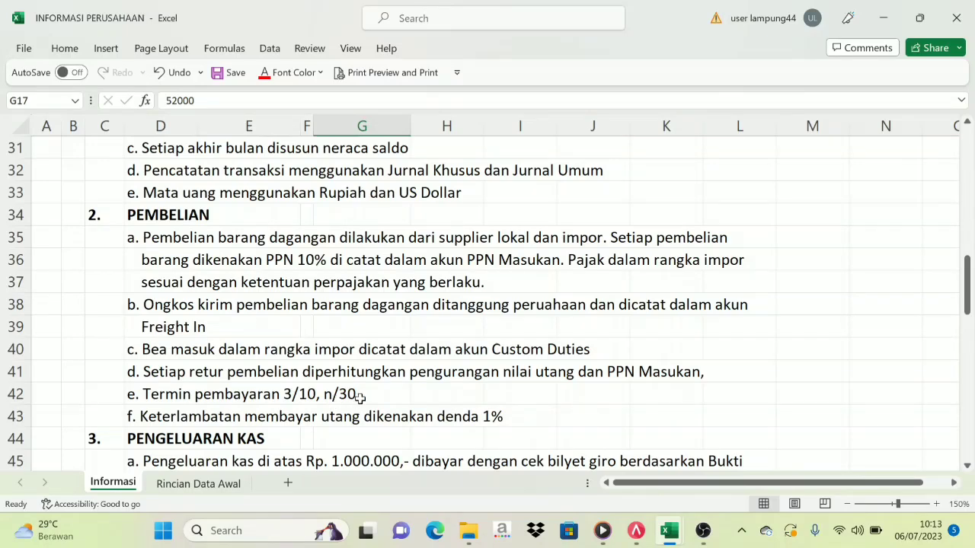
scroll(358, 391, "down", 5)
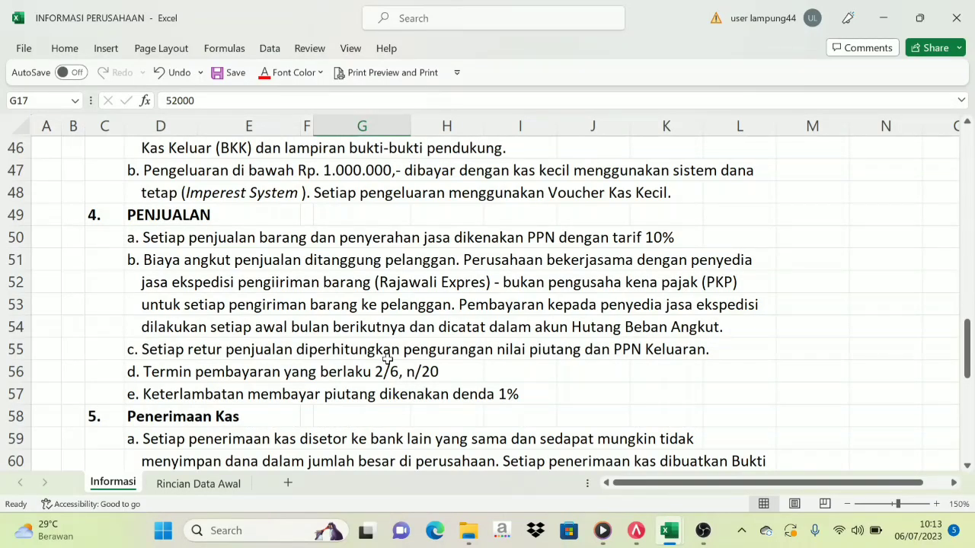
scroll(387, 359, "up", 6)
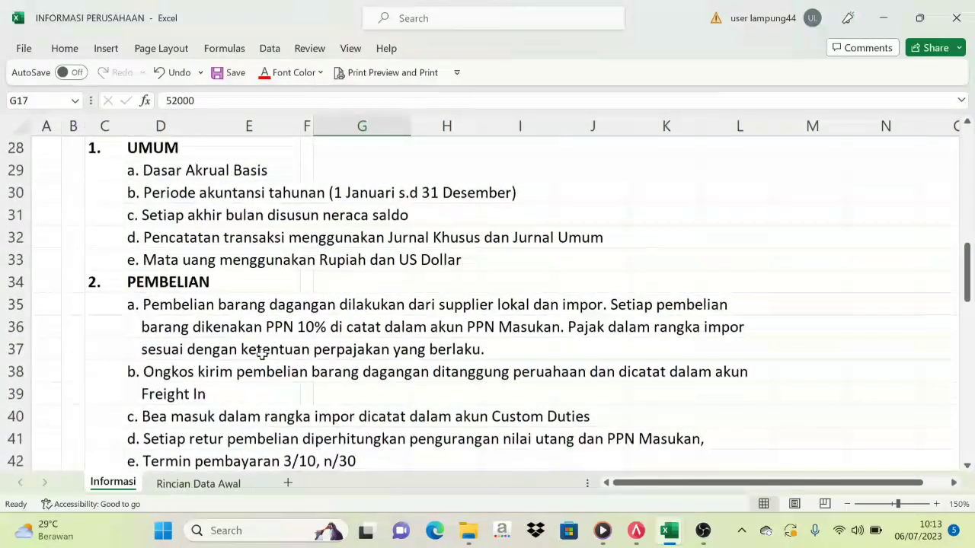
scroll(179, 316, "down", 1)
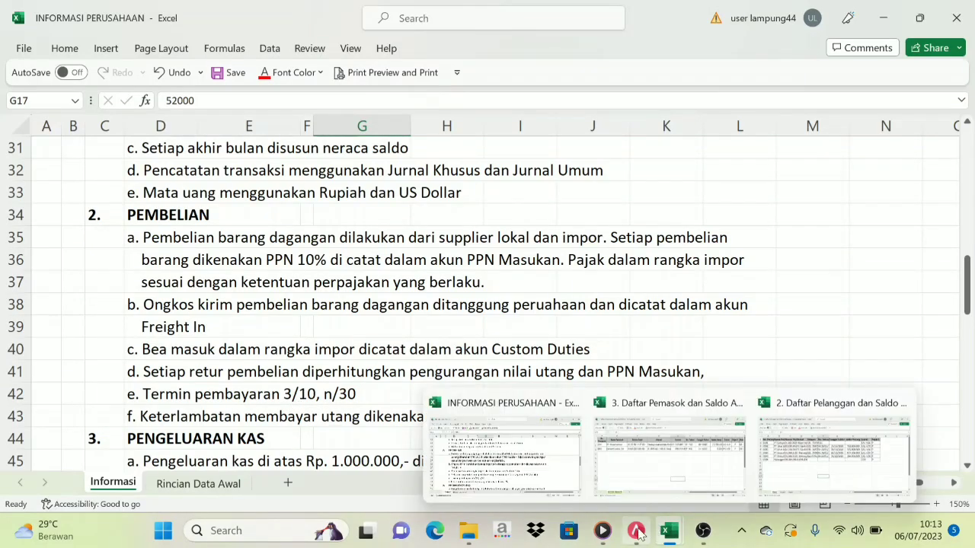
left_click(634, 537)
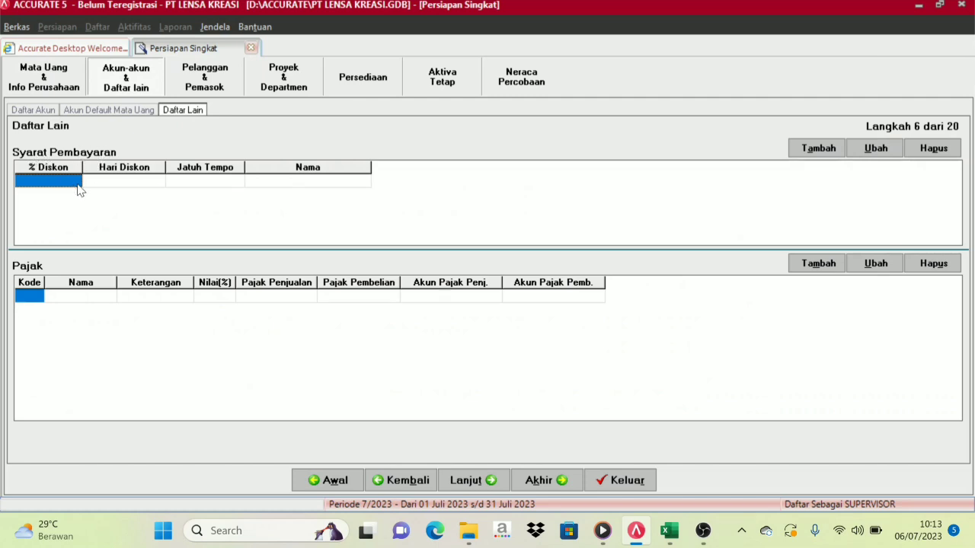
left_click(665, 530)
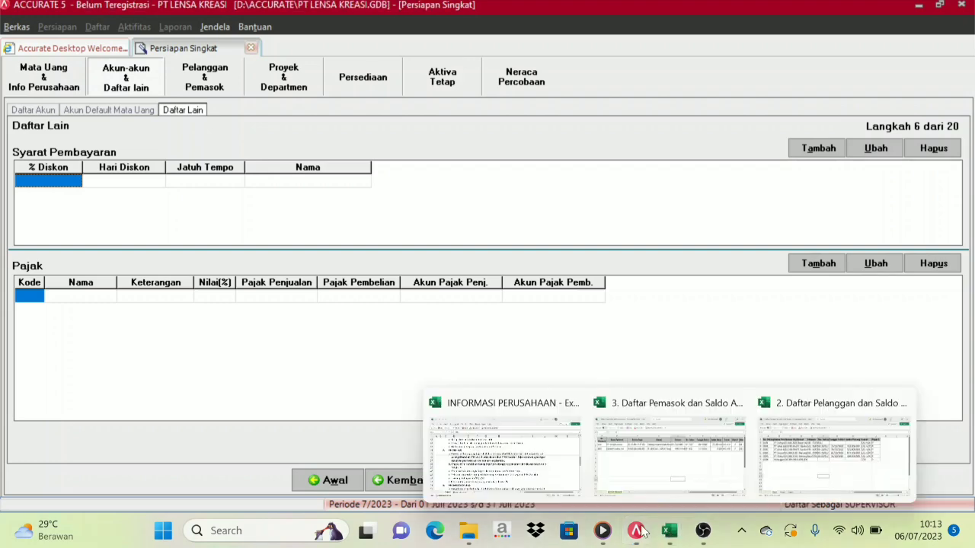
left_click(508, 445)
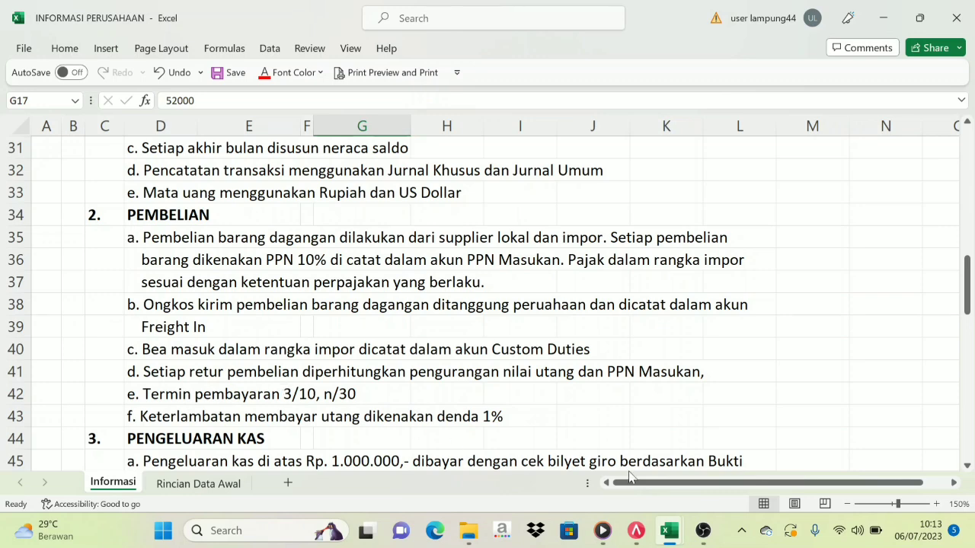
left_click(636, 531)
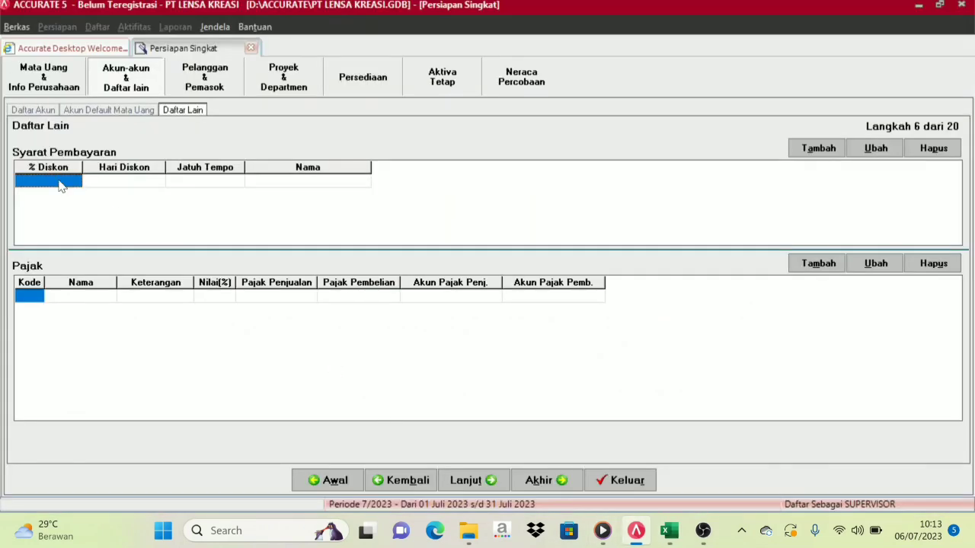
Add a payment term with a 3% discount, 10 discount days and a due period of 30 days.
type("3")
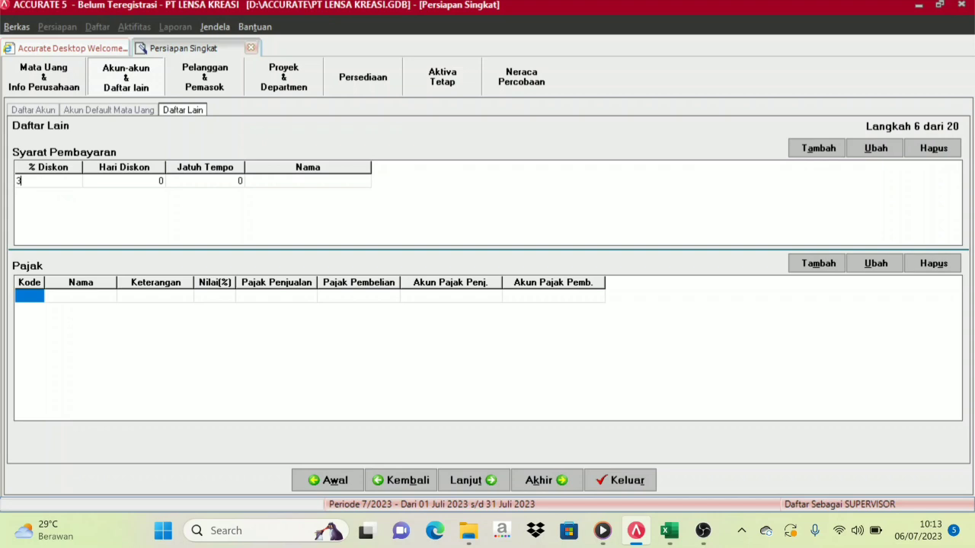
key("Tab")
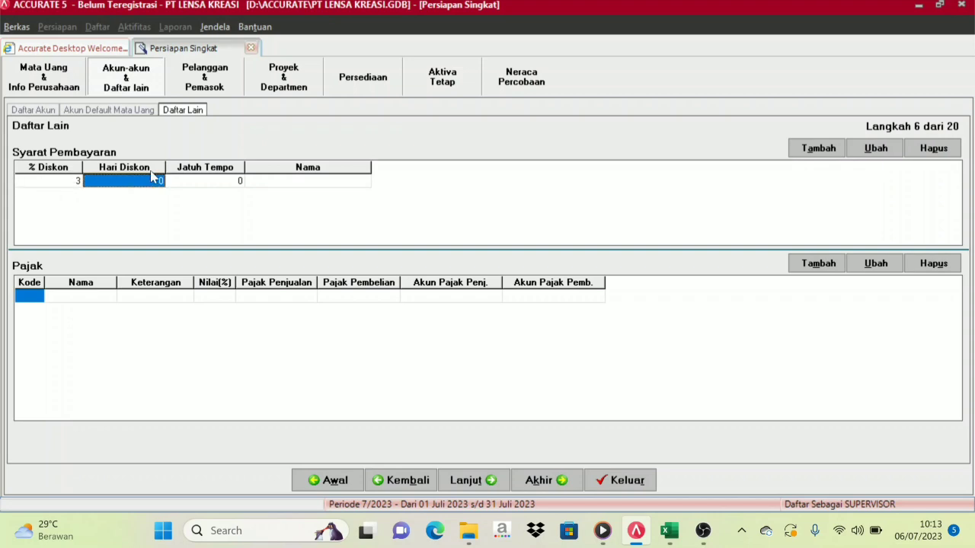
type("10")
key("Tab")
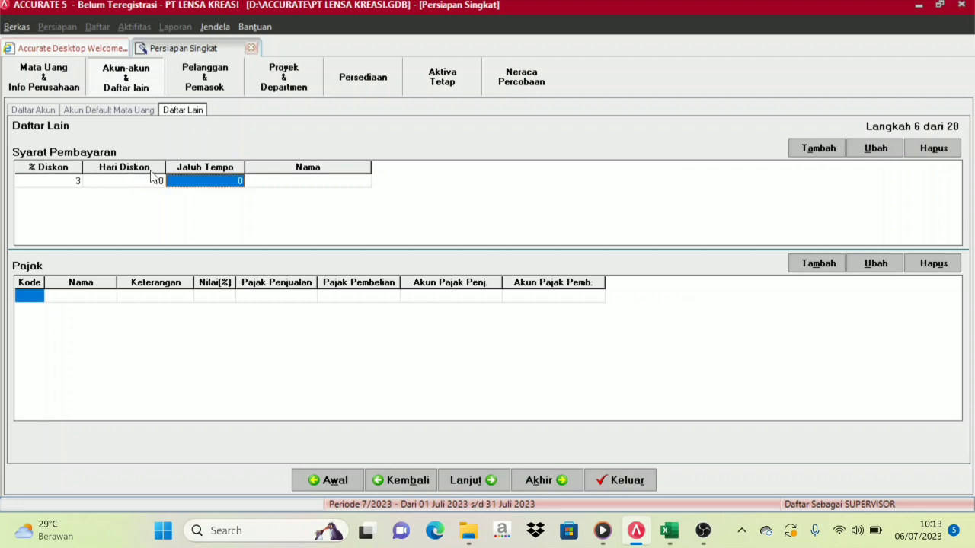
type("3")
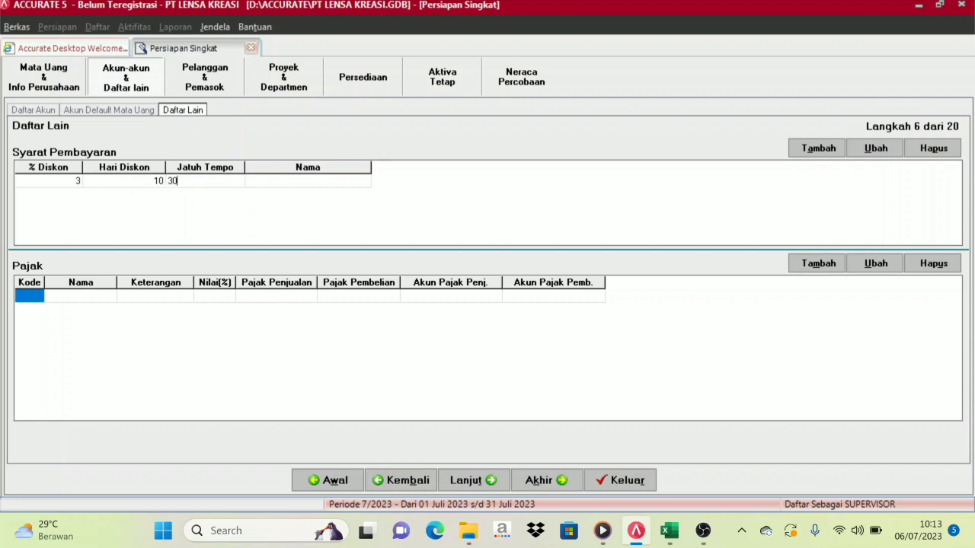
type("0")
key("Tab")
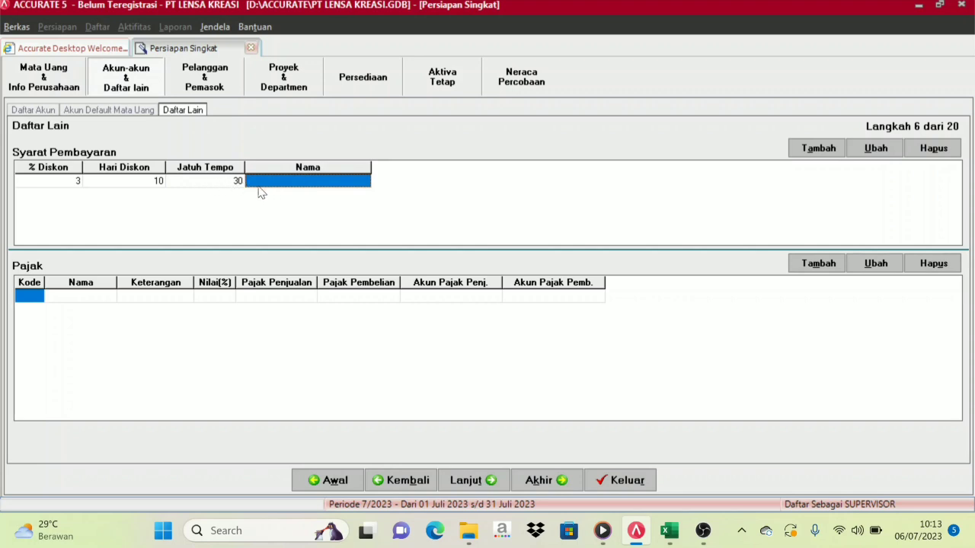
key("Tab")
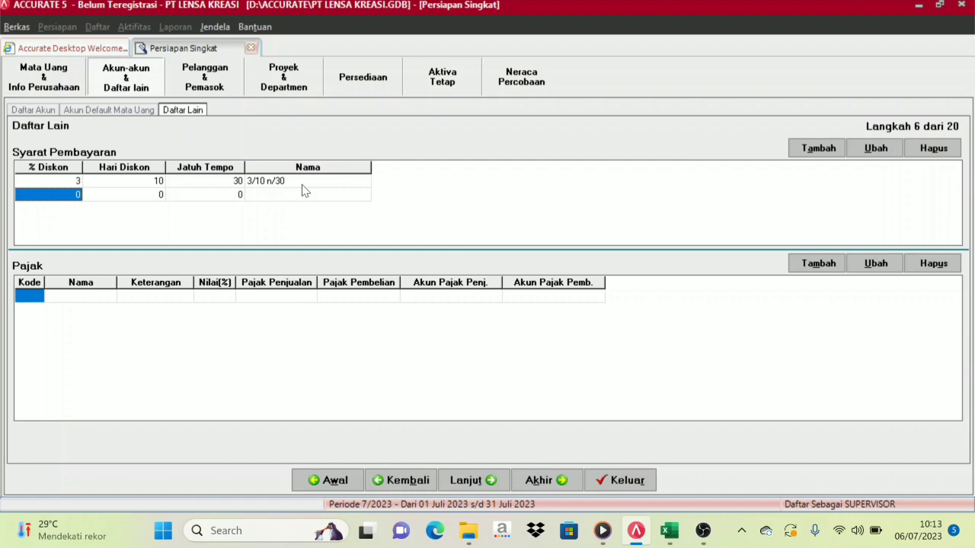
Check the sales terms in the INFORMASI PERUSAHAAN workbook and add a payment term in Accurate with 2% discount, 6 discount days and 20 days due.
left_click(658, 537)
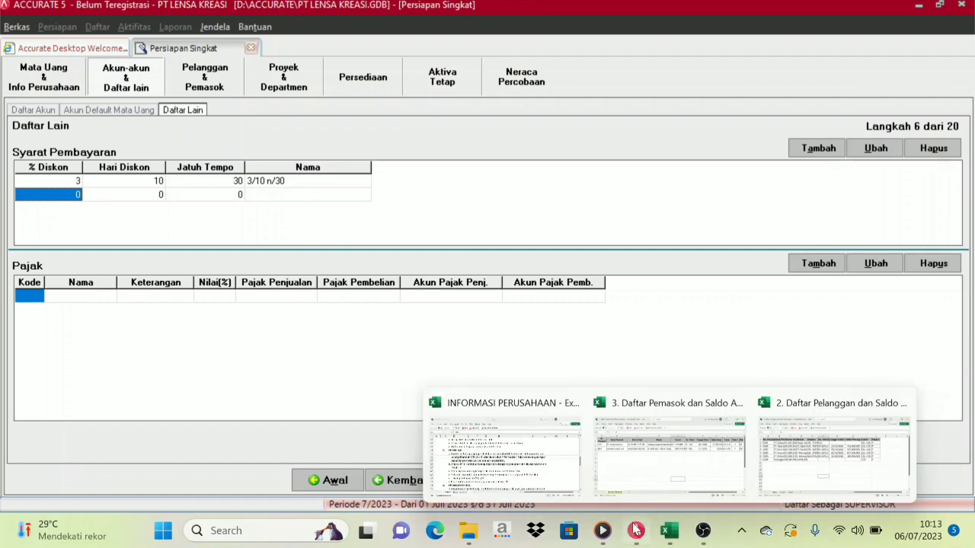
left_click(524, 455)
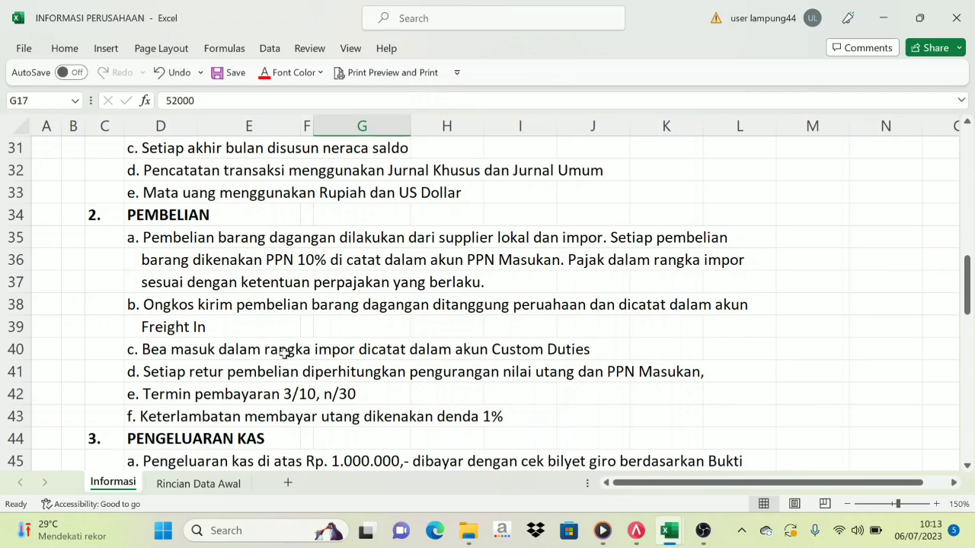
scroll(277, 348, "down", 1)
scroll(278, 348, "down", 4)
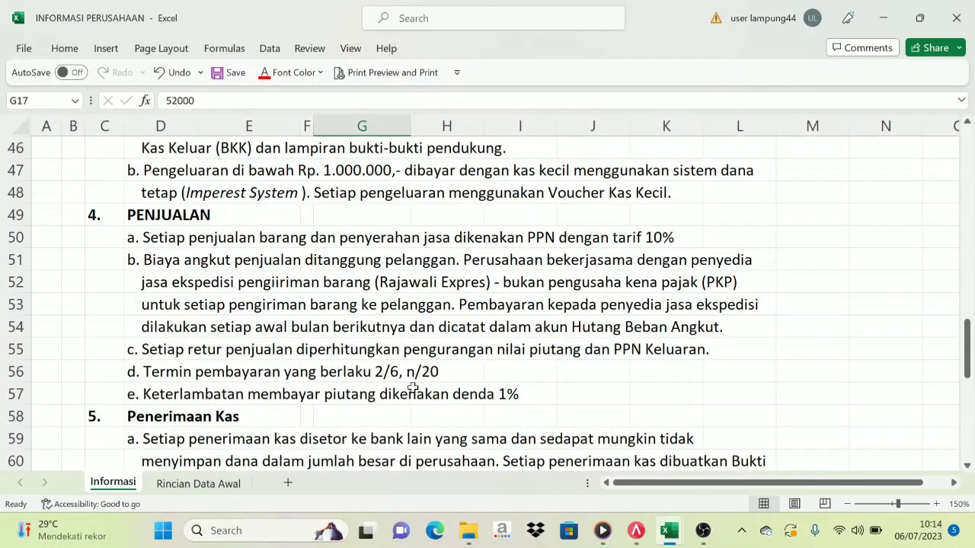
mouse_move(677, 539)
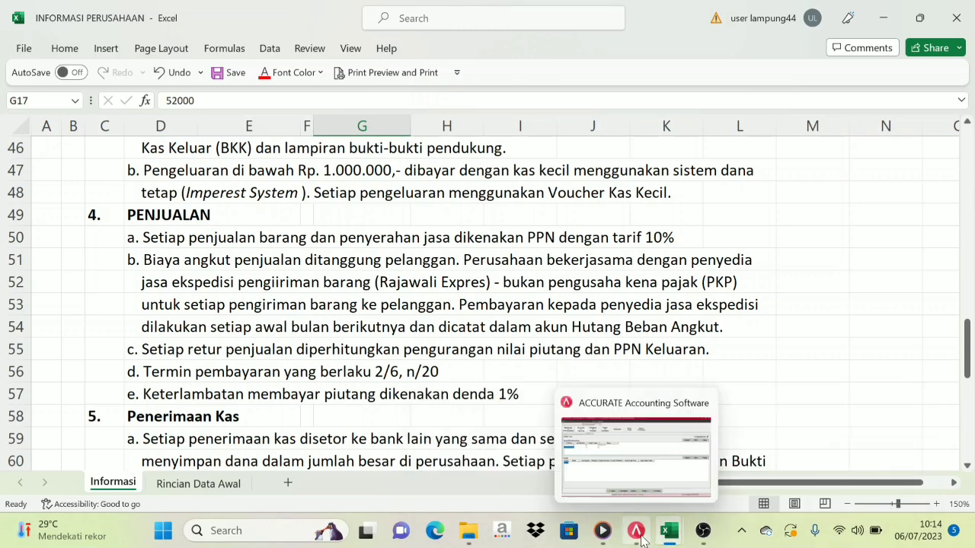
left_click(635, 532)
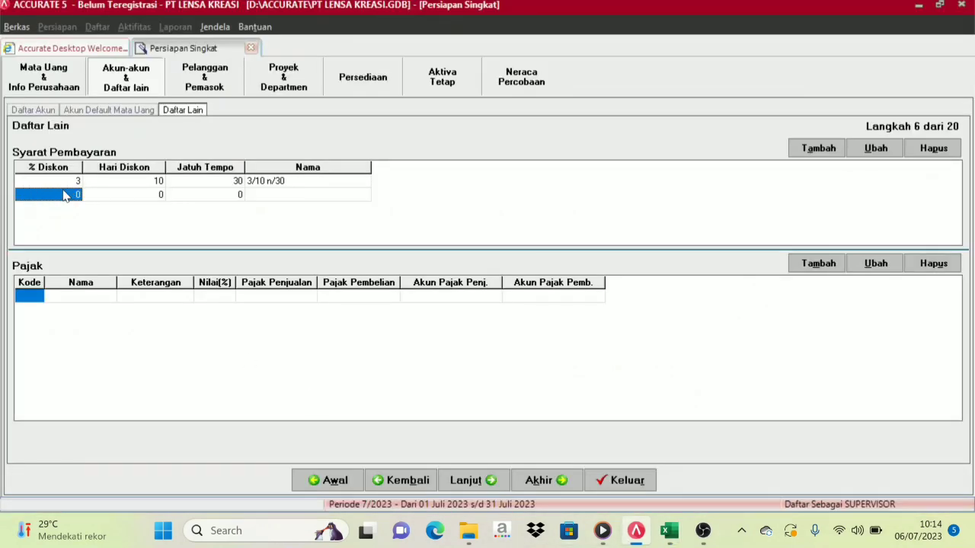
type("2")
key("Tab")
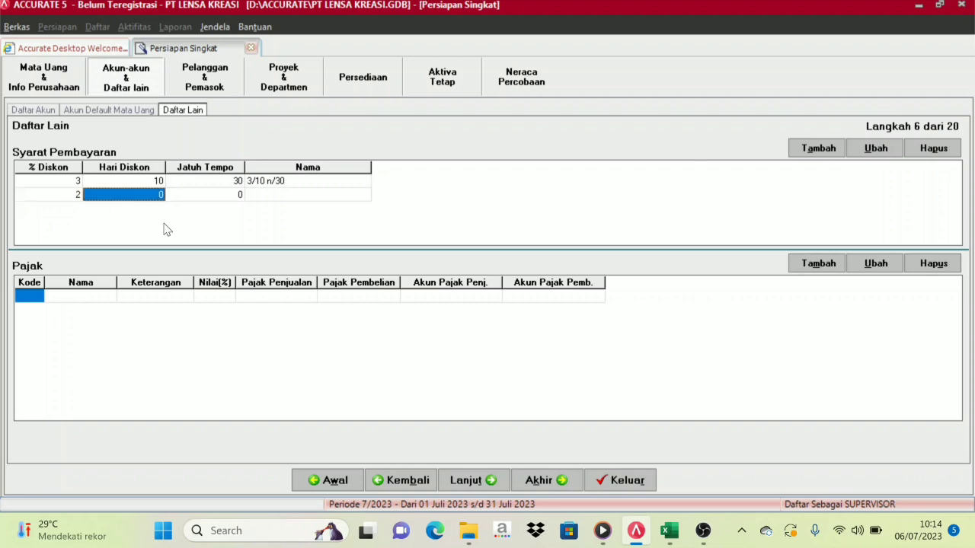
type("6")
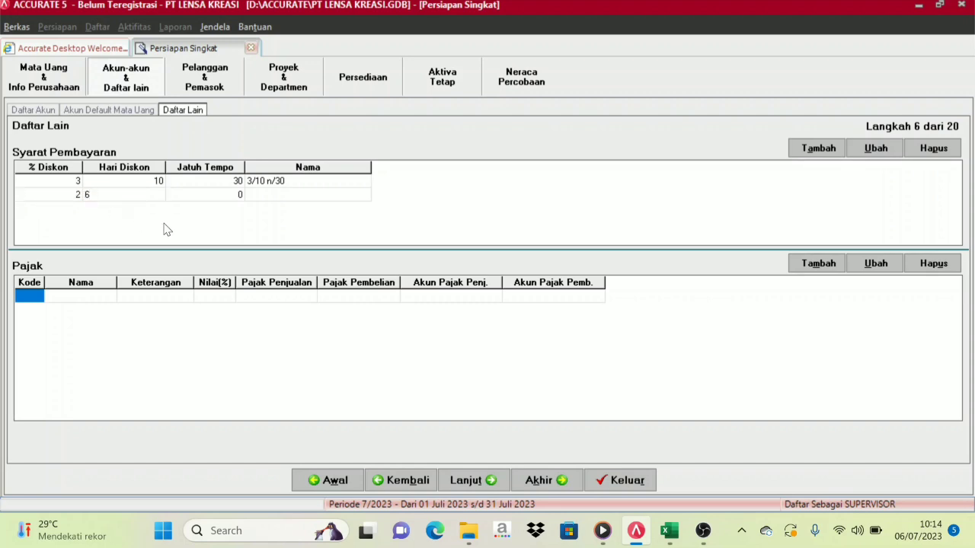
key("Tab")
type("2")
key("Tab")
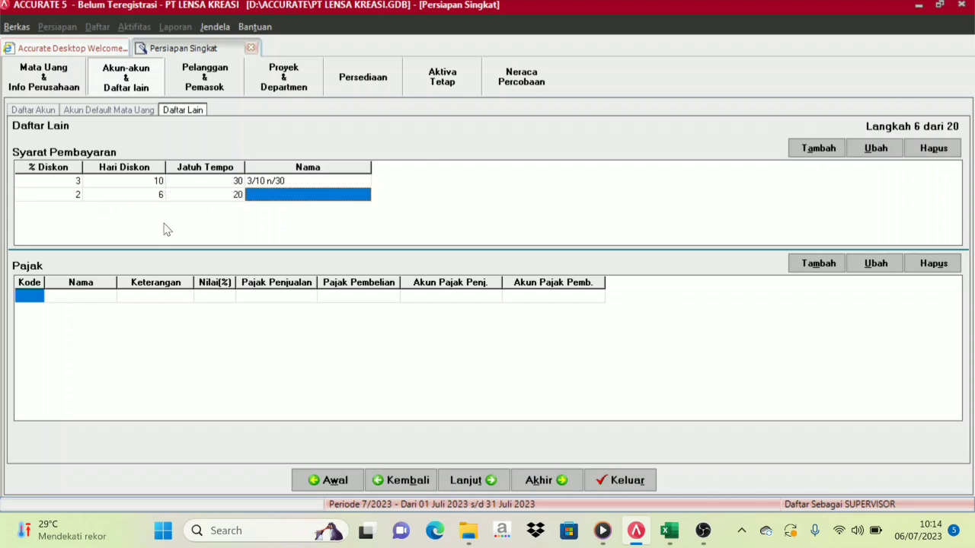
key("Tab")
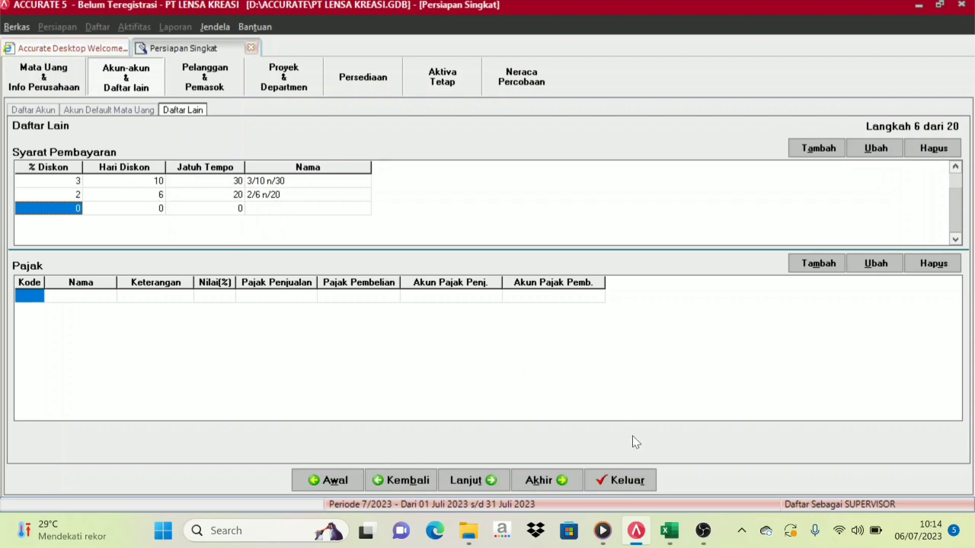
Review the purchase and sales policies and the company description in the INFORMASI PERUSAHAAN workbook for cash-sale terms.
mouse_move(670, 531)
left_click(520, 447)
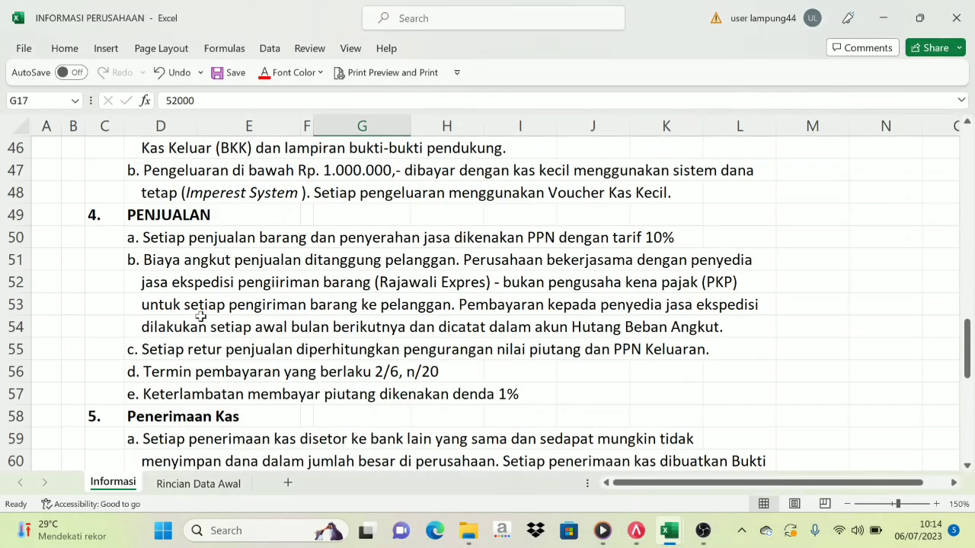
scroll(201, 314, "up", 6)
scroll(194, 313, "down", 1)
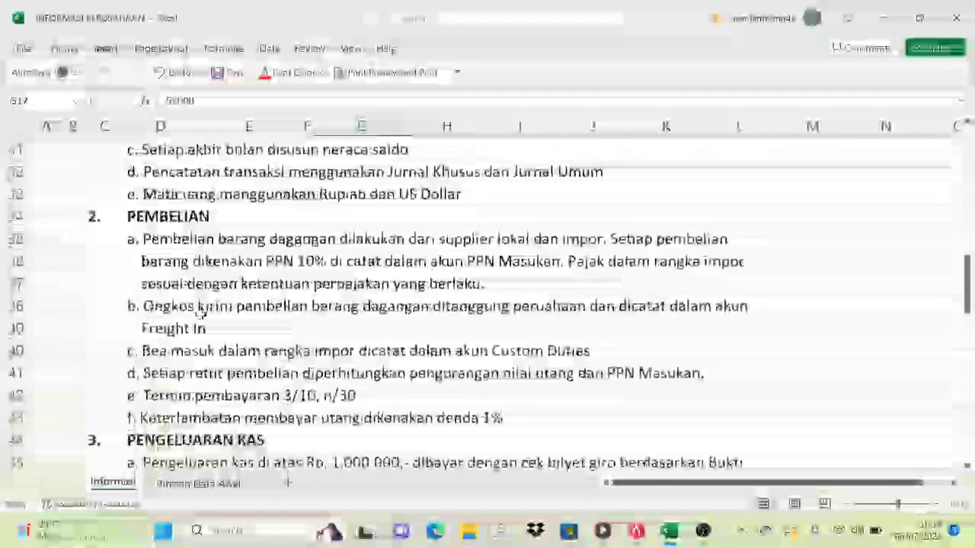
scroll(194, 312, "down", 5)
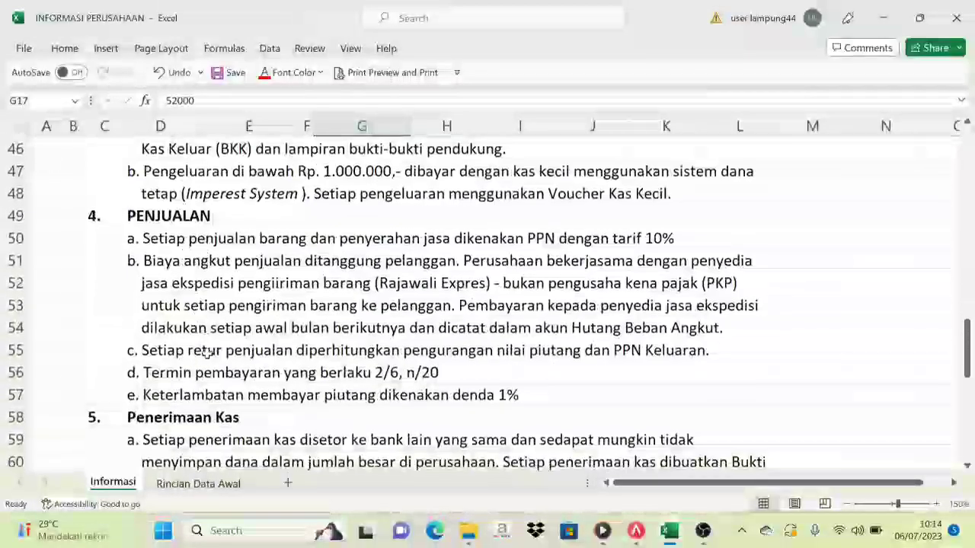
scroll(230, 265, "up", 1)
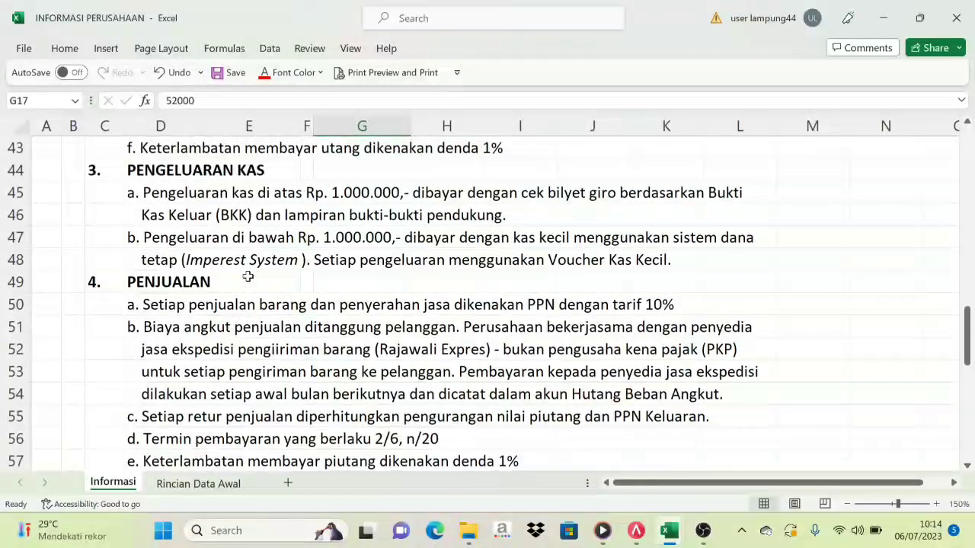
scroll(236, 304, "up", 9)
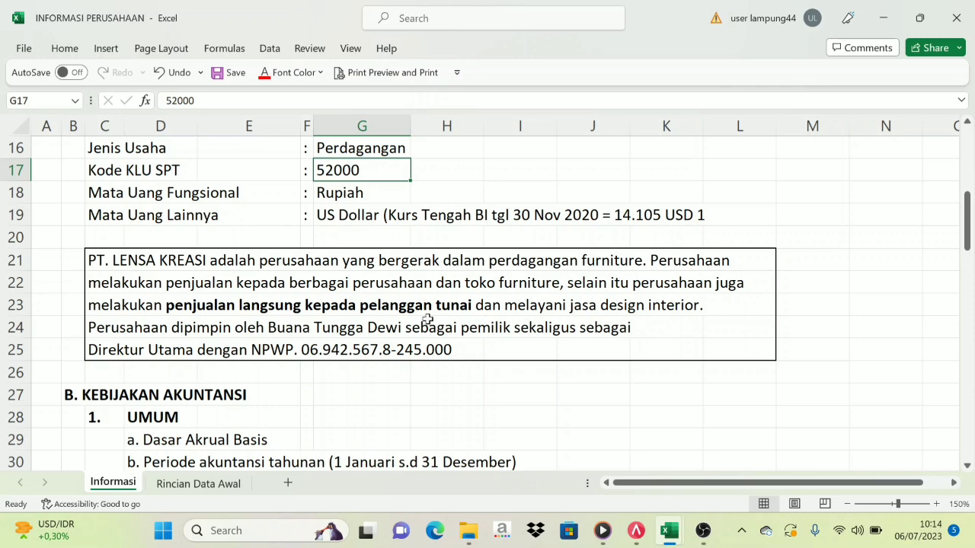
Switch back to Accurate and add a payment term named C.O.D with 0% discount, 0 discount days and 0 days due.
left_click(349, 320)
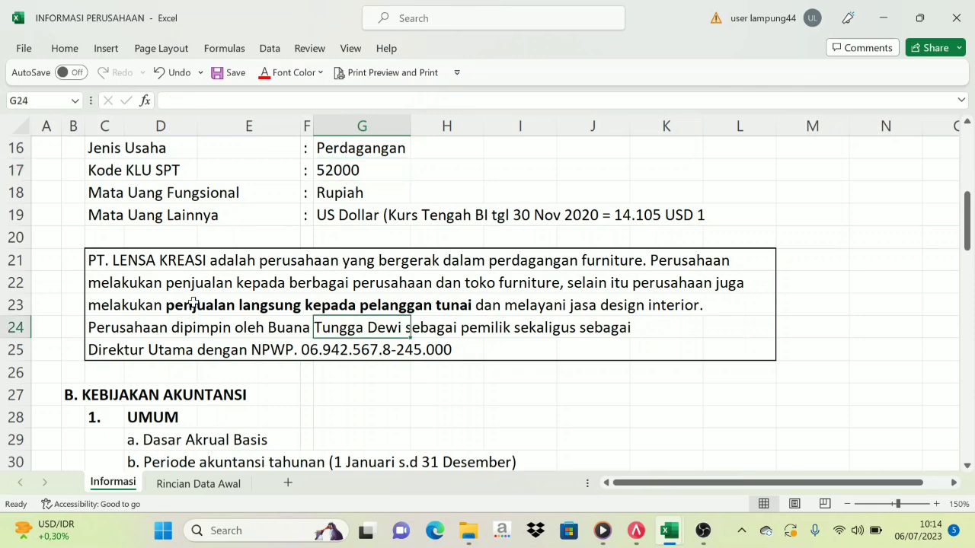
scroll(364, 308, "down", 1)
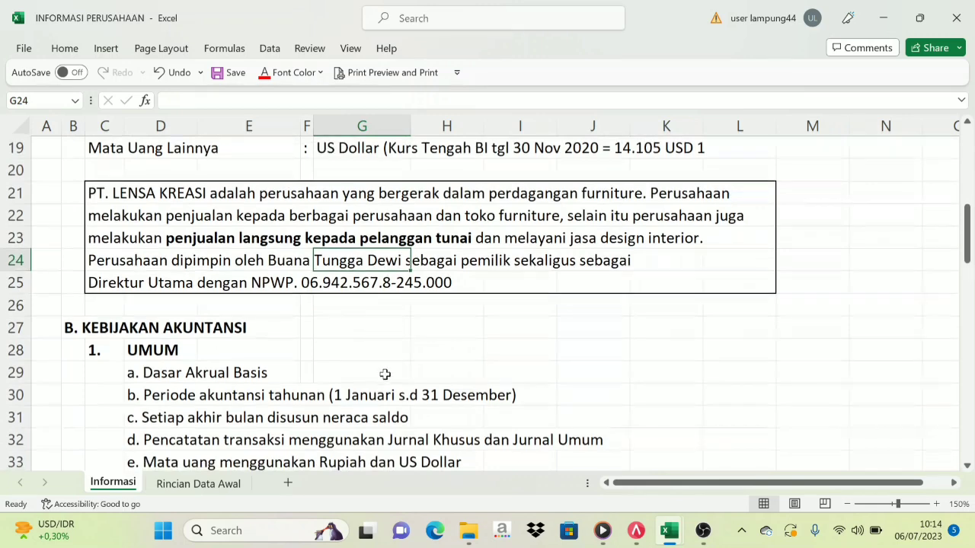
left_click(640, 537)
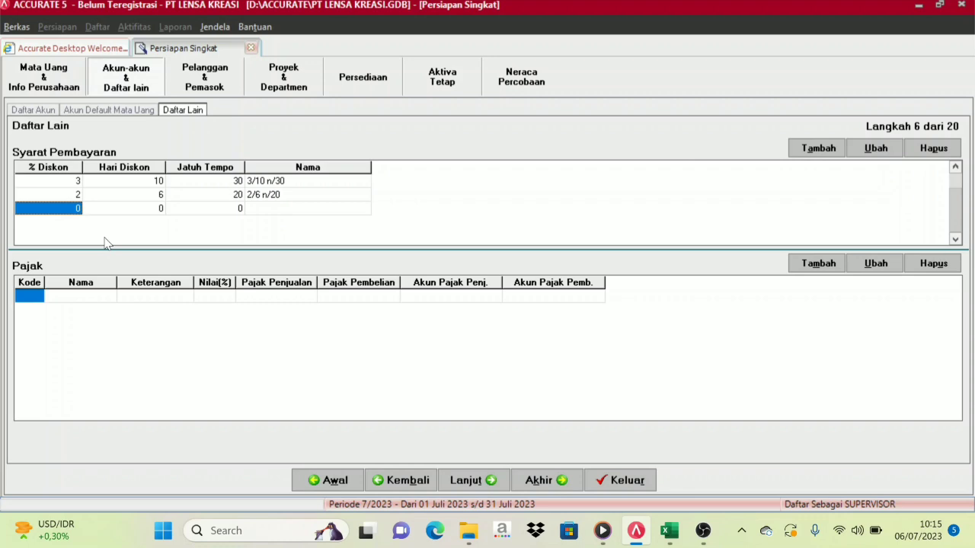
type("0")
key("Tab")
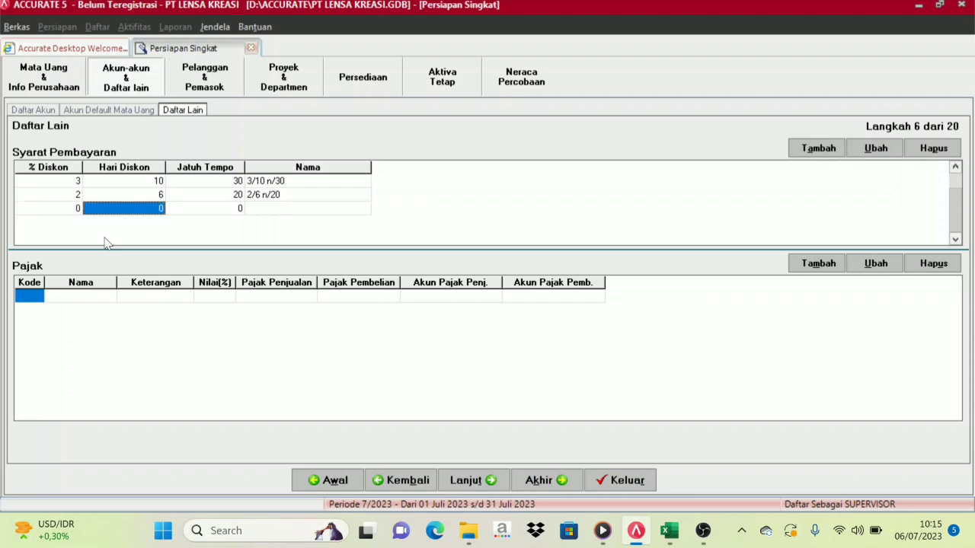
type("0")
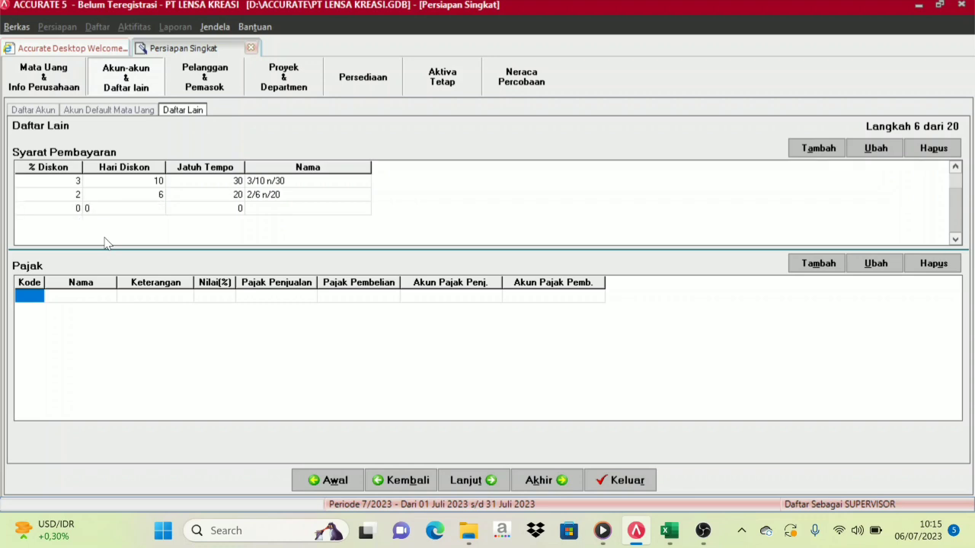
key("Tab")
type("0")
key("Tab")
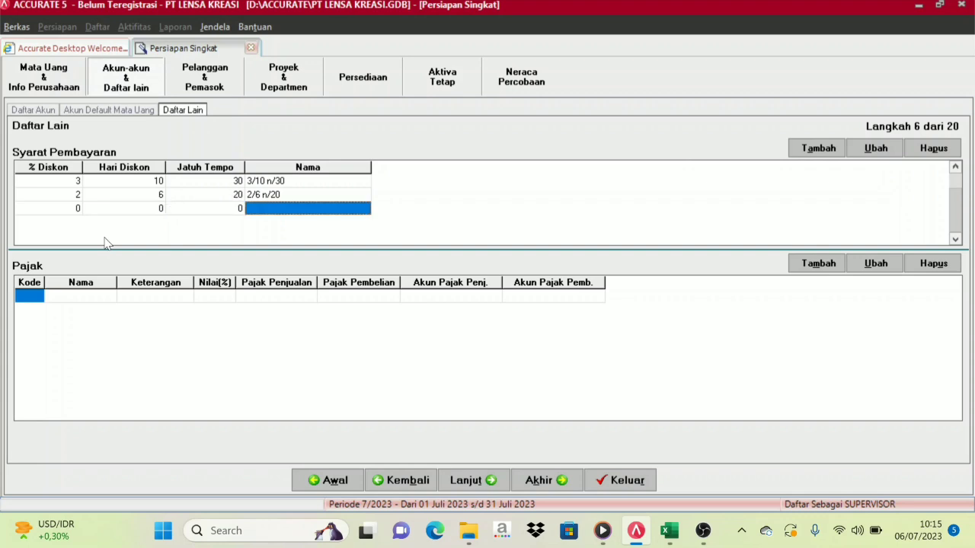
type("C.O.D")
key("Tab")
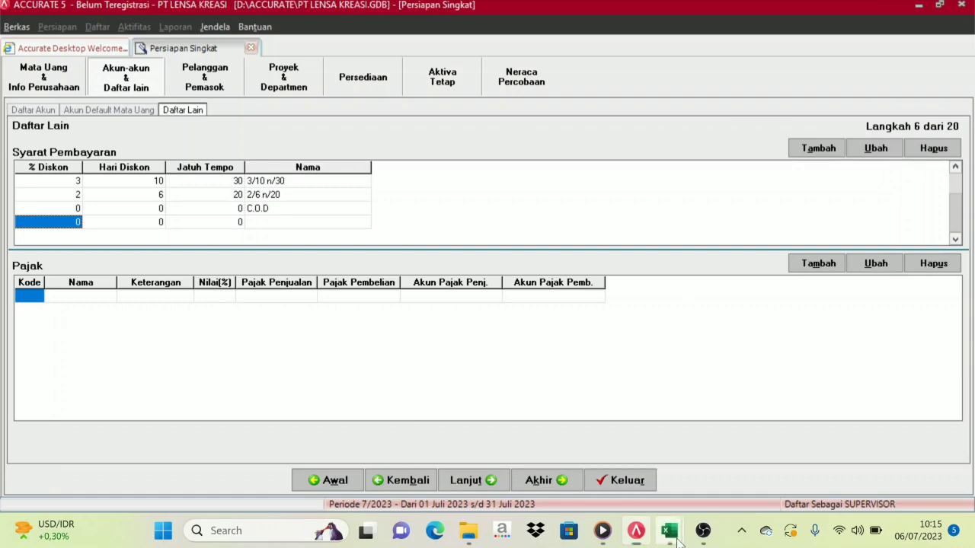
Look up the PPN rate in the purchase and sales policies of the INFORMASI PERUSAHAAN workbook, then return to Accurate.
mouse_move(668, 533)
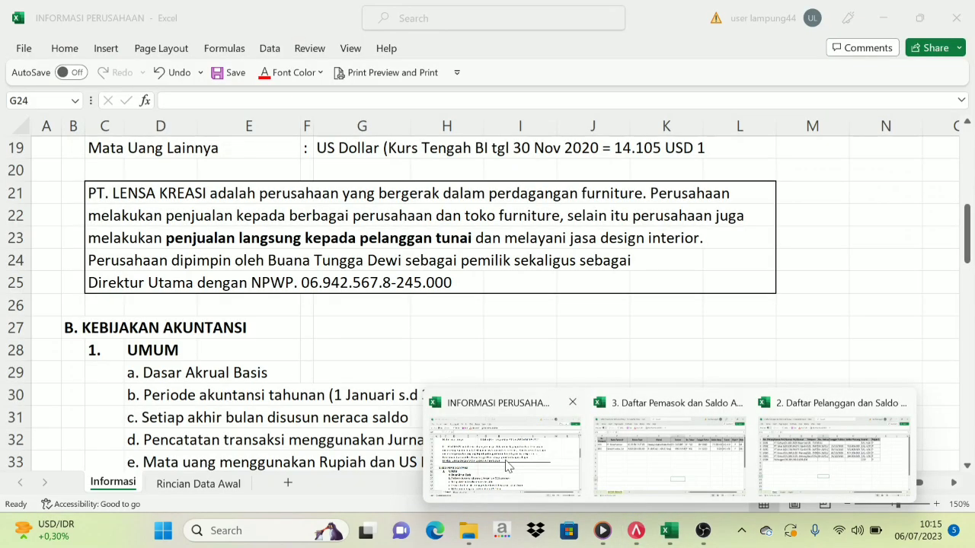
left_click(508, 466)
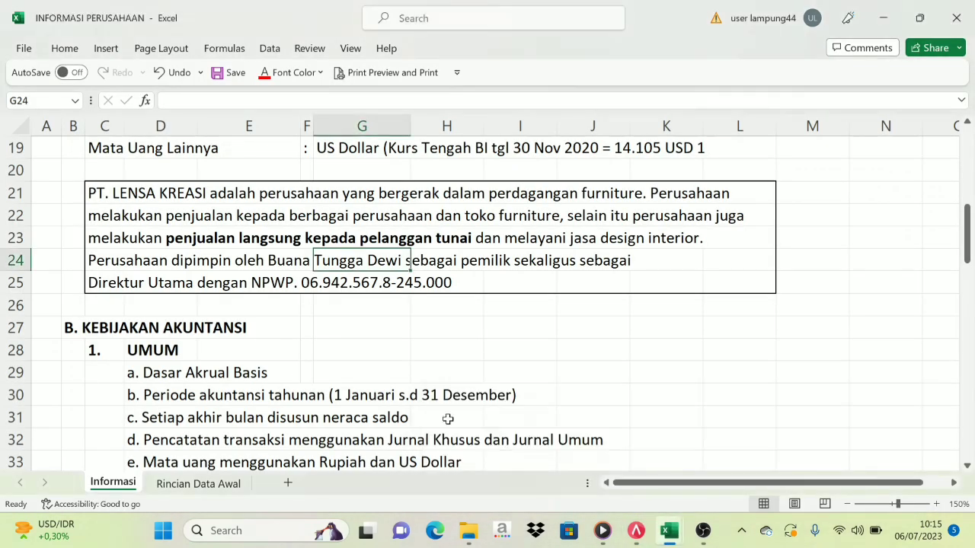
scroll(313, 330, "down", 4)
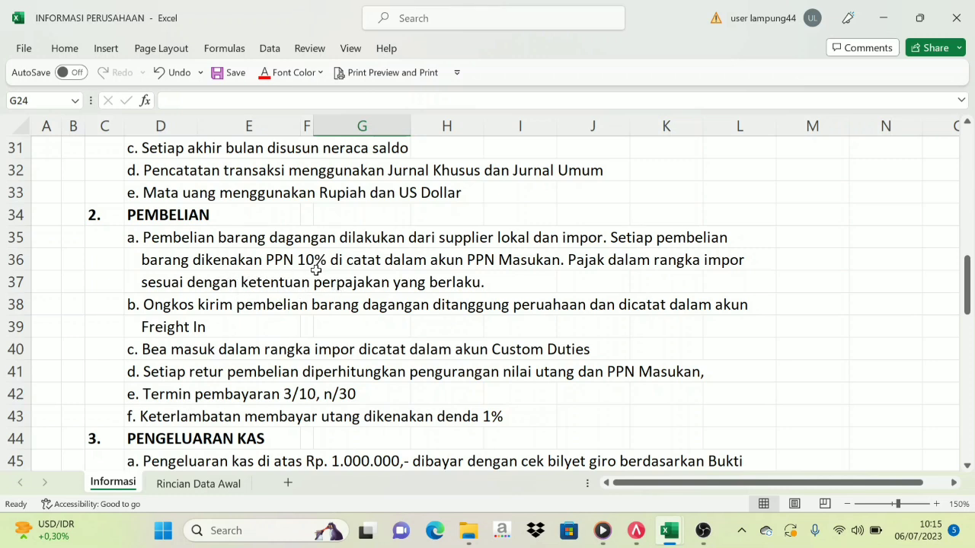
scroll(315, 270, "down", 5)
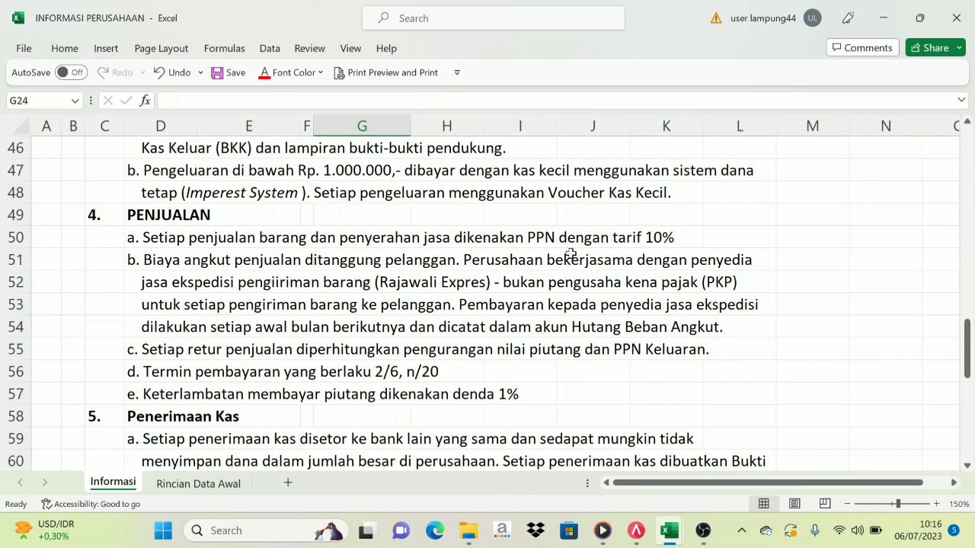
scroll(572, 257, "up", 4)
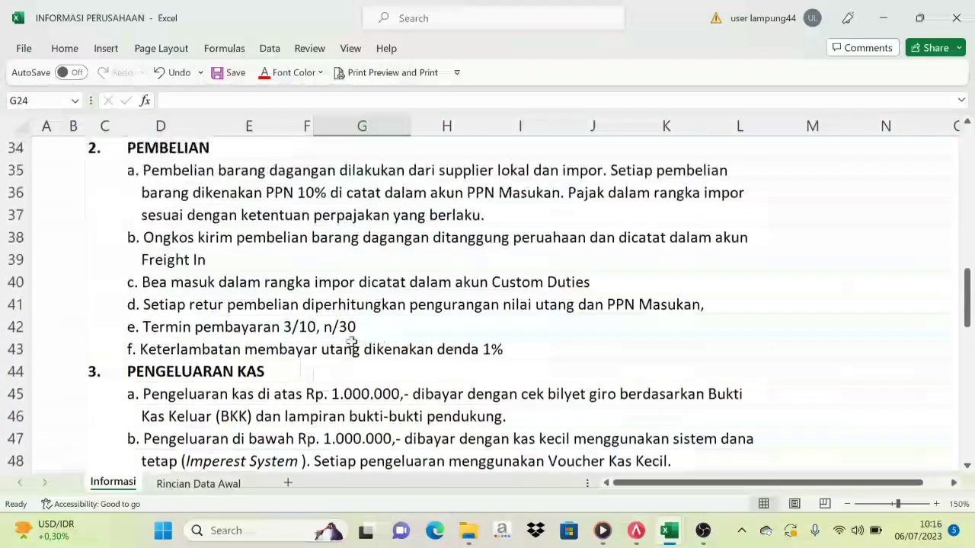
scroll(204, 309, "up", 2)
scroll(206, 316, "down", 4)
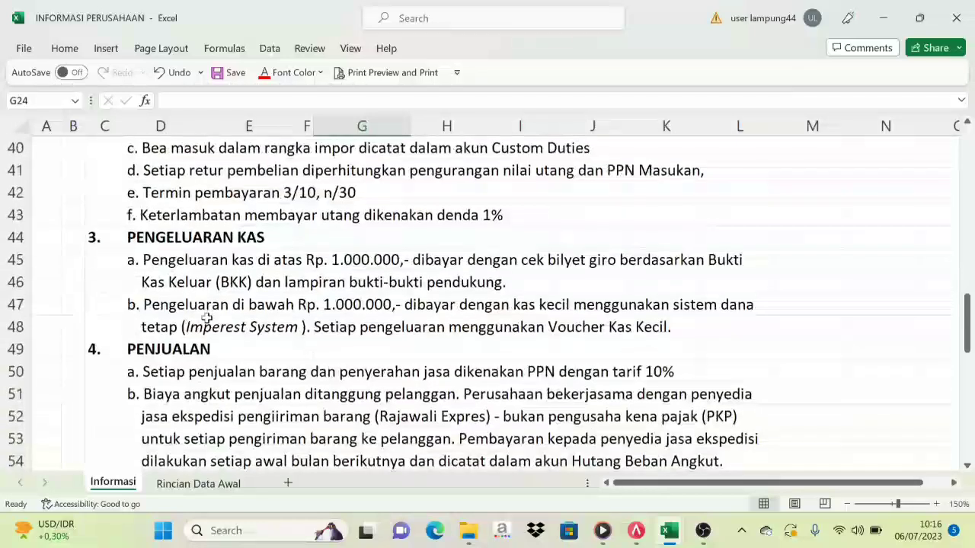
left_click(636, 530)
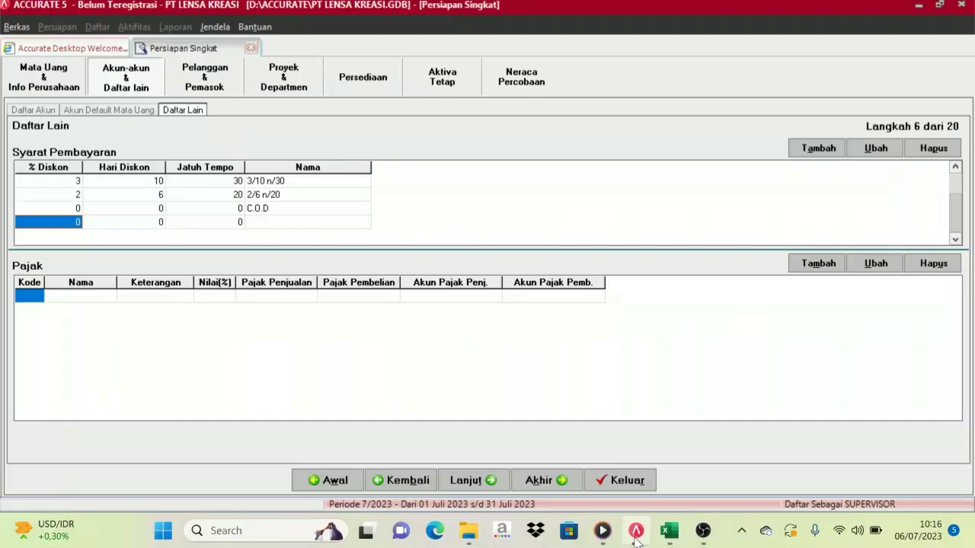
Add a tax with code P, name PPN, description Pajak Pertambahan Nilai and a rate of 10%.
left_click(27, 297)
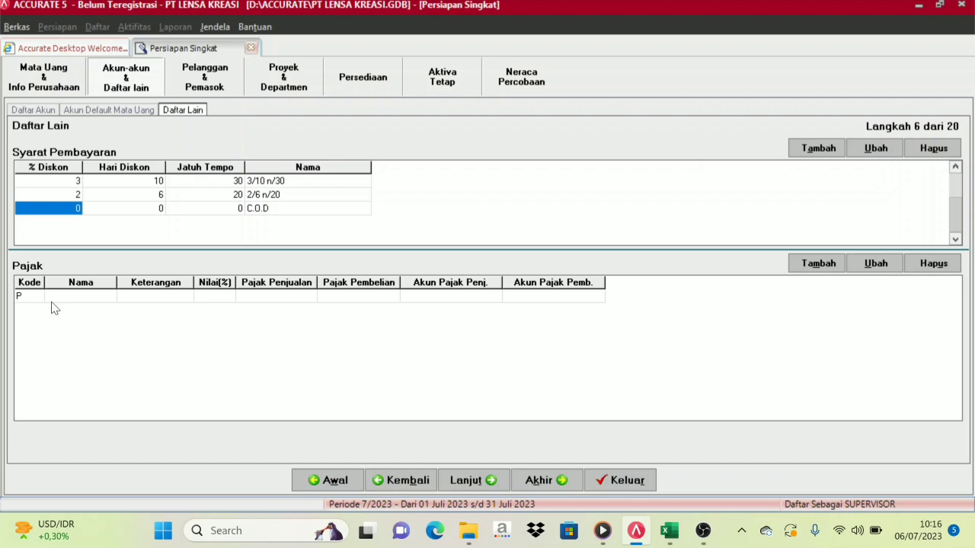
key("Caps_Lock")
type("P")
key("Tab")
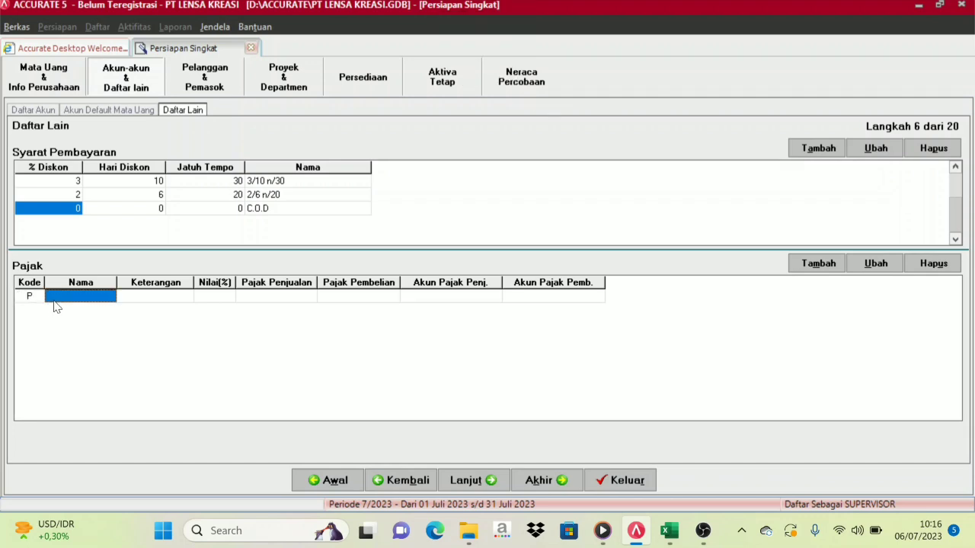
type("PPN")
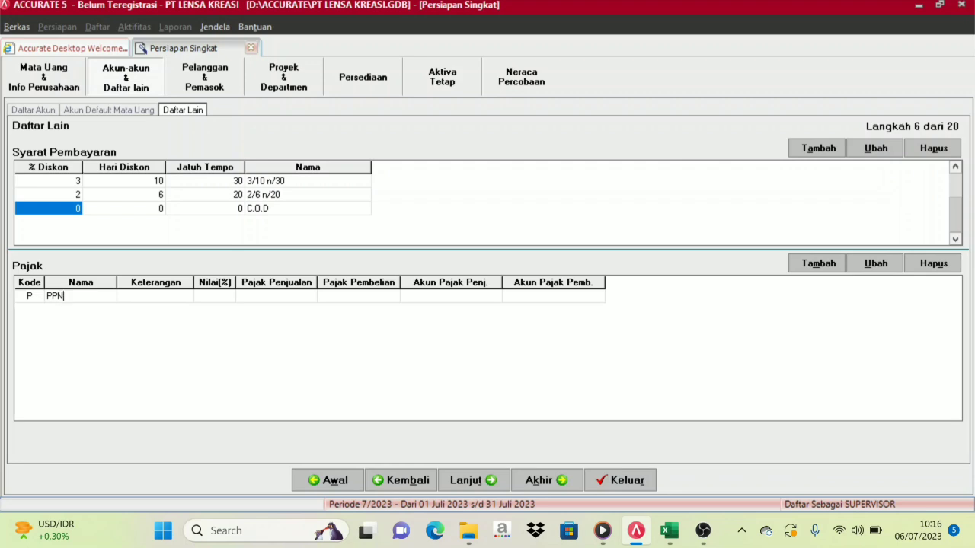
key("Tab")
key("Caps_Lock")
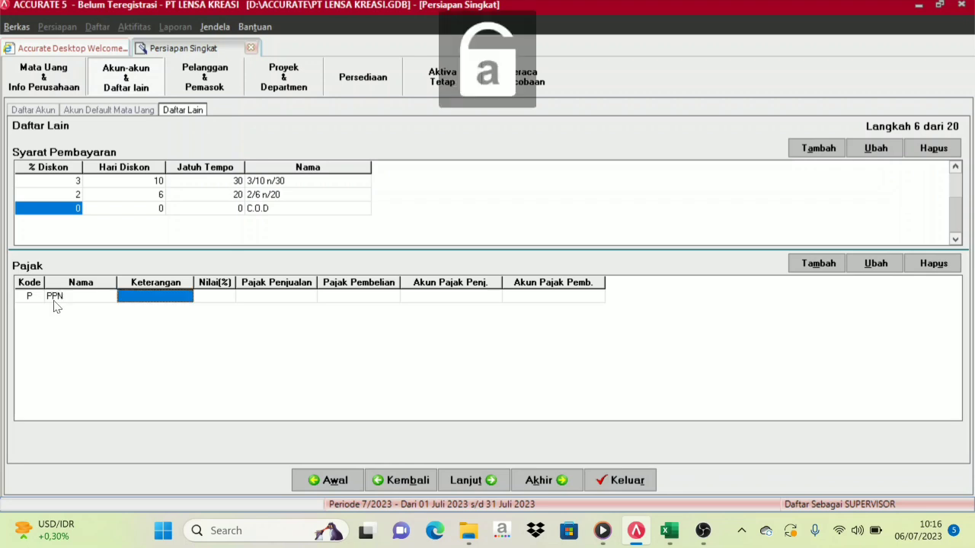
type("Pajak Perta")
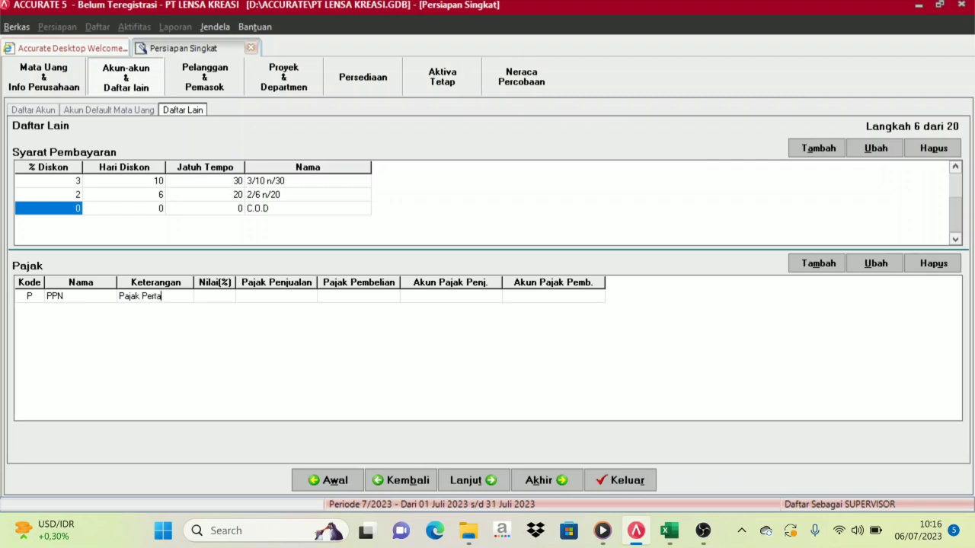
type("mbahan Nilai")
key("Tab")
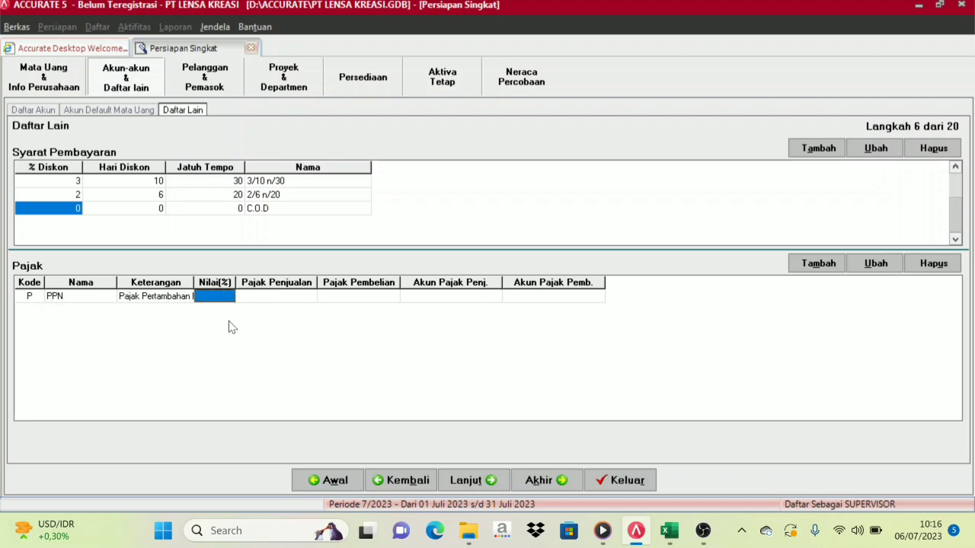
type("10")
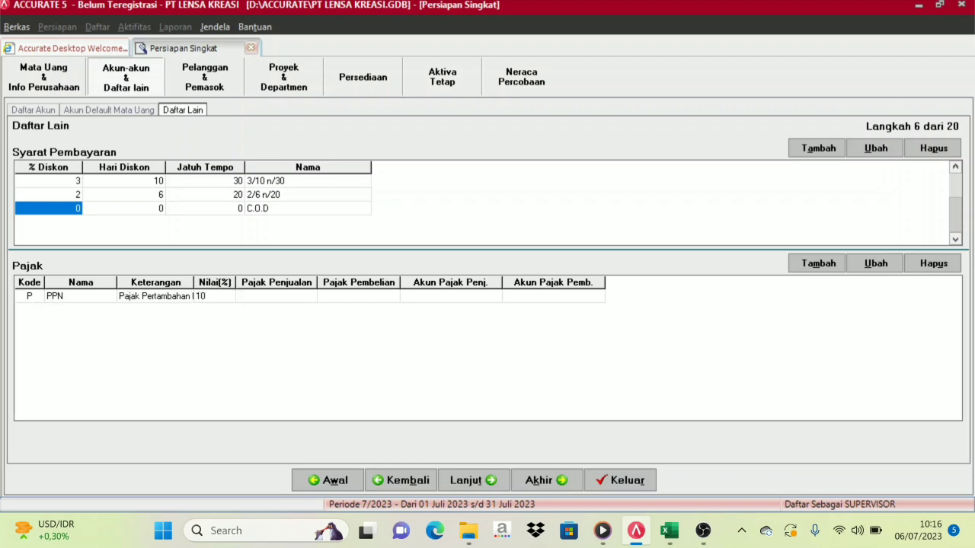
key("Tab")
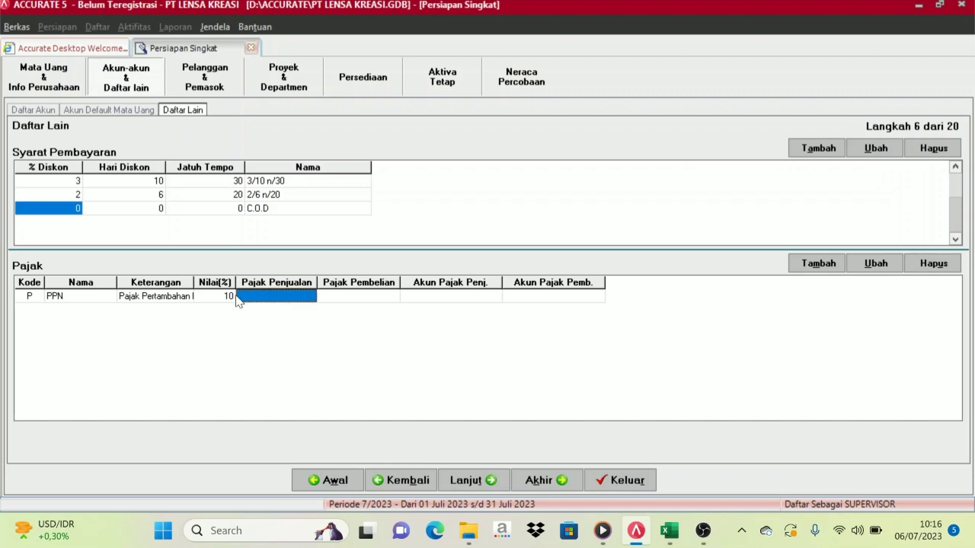
left_click(293, 297)
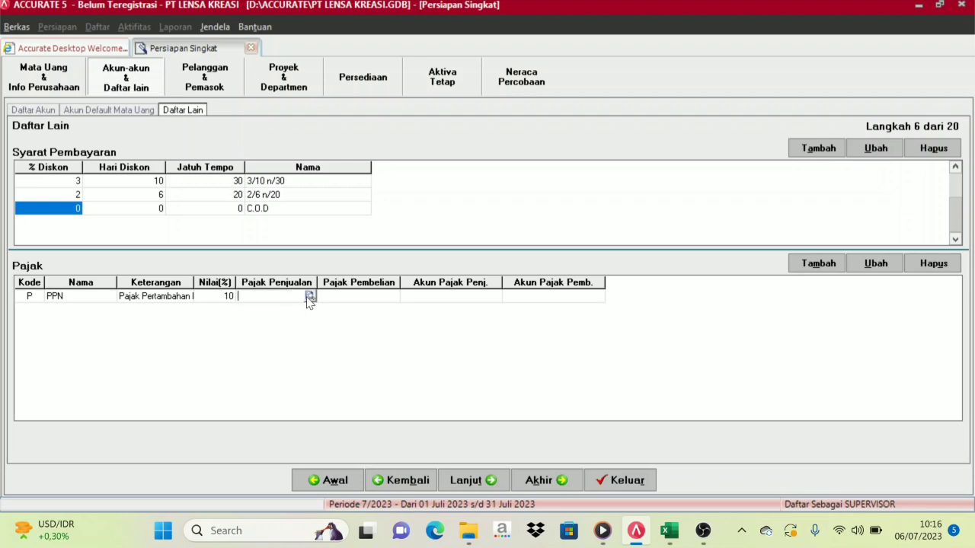
left_click(310, 296)
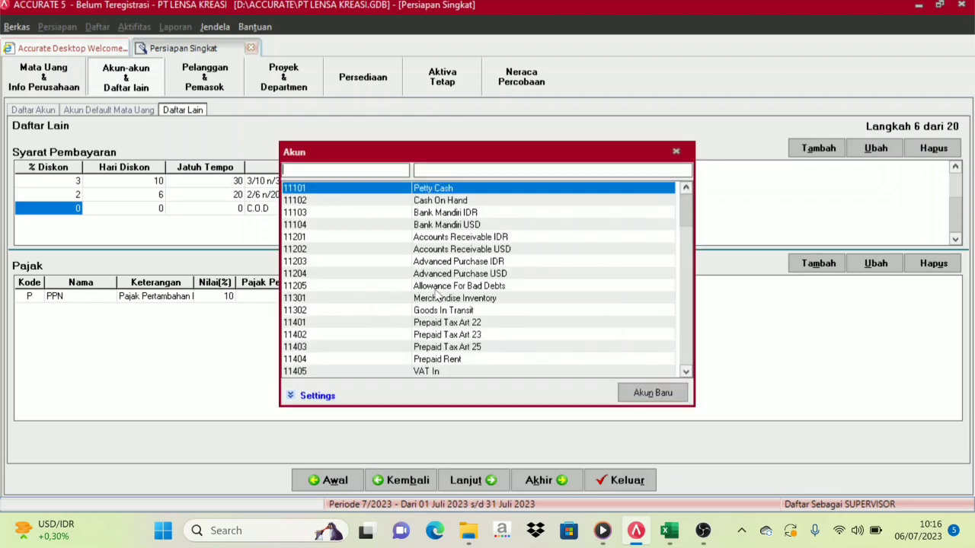
left_click(447, 372)
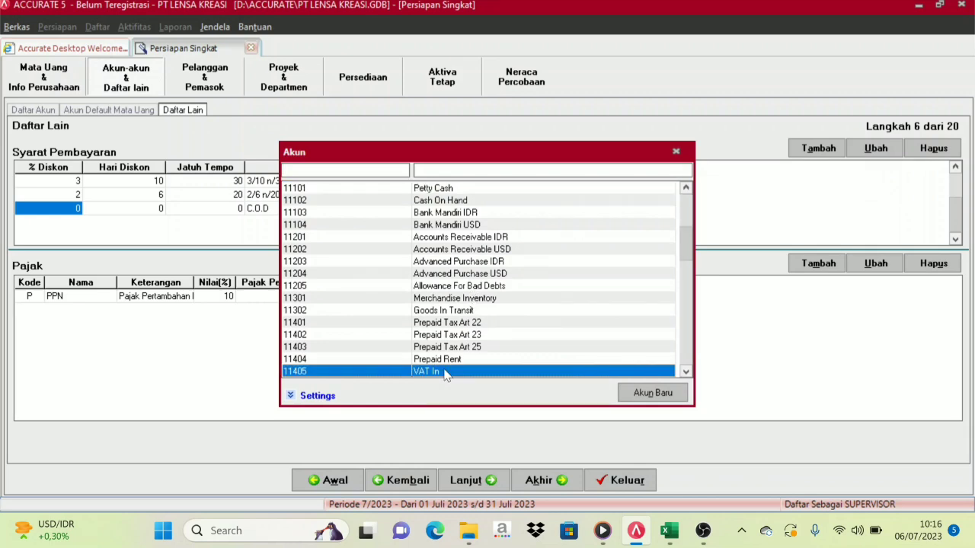
scroll(456, 308, "up", 5)
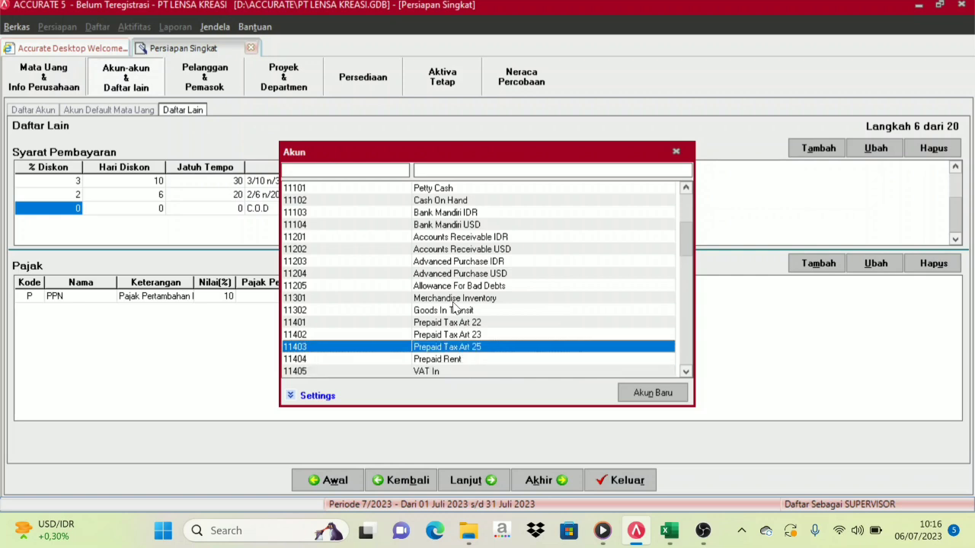
scroll(457, 301, "down", 3)
left_click(451, 168)
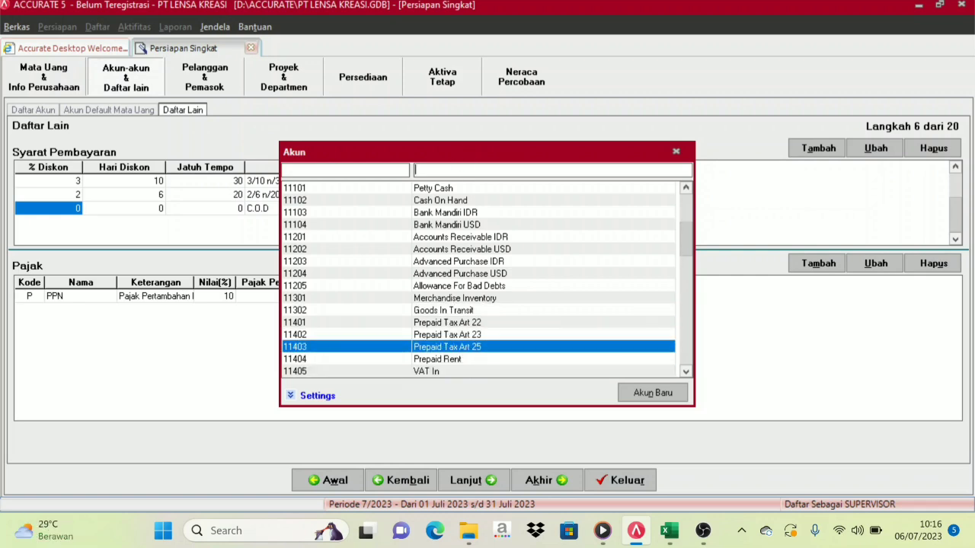
type("vat")
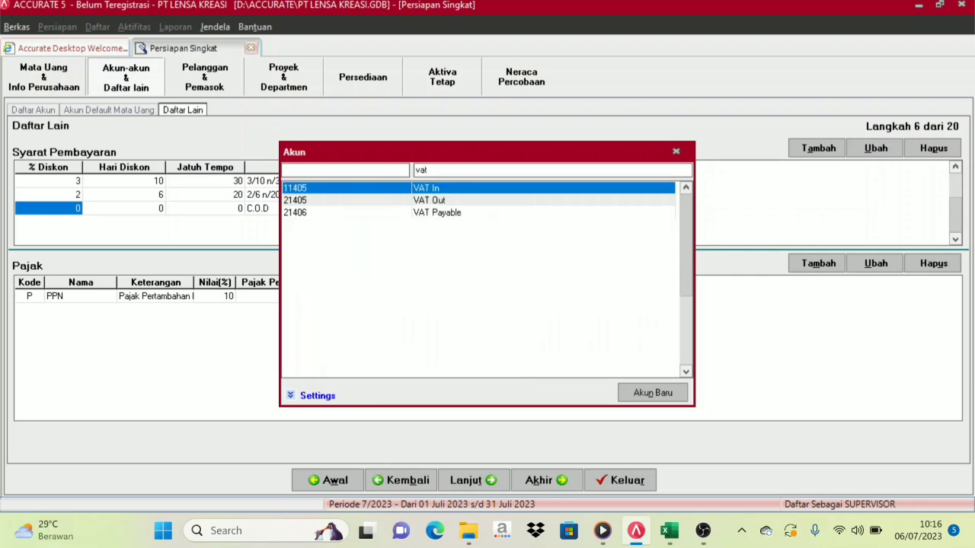
left_click(429, 201)
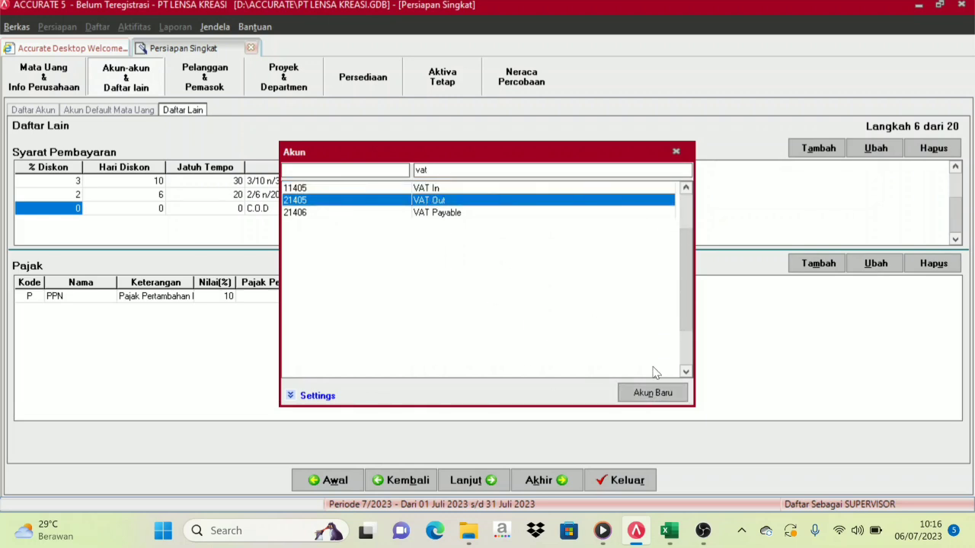
left_click(655, 396)
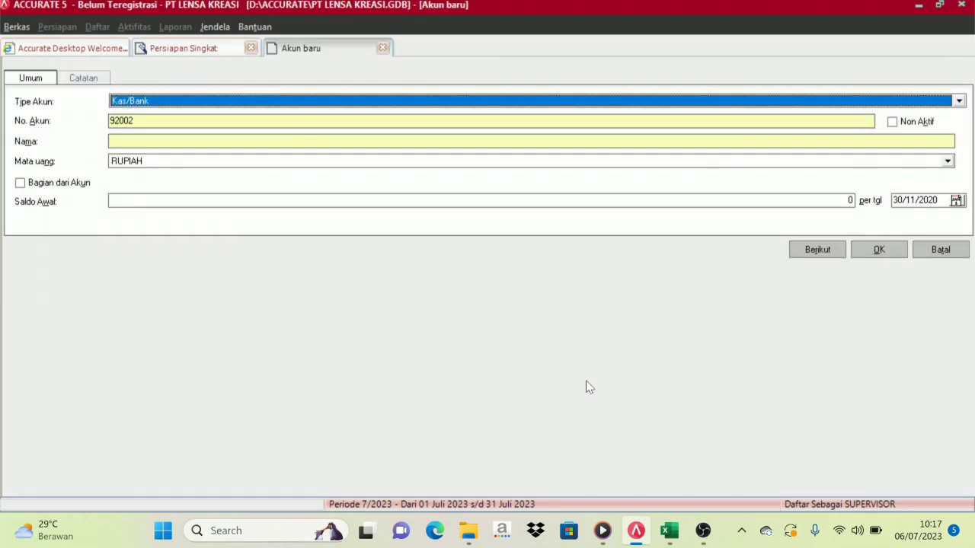
left_click(943, 254)
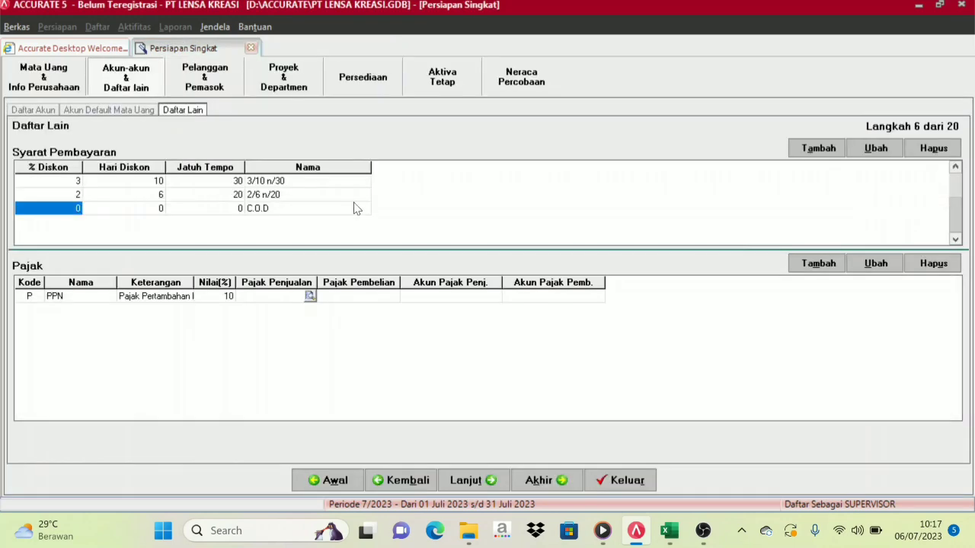
Search the account list for "vat" and assign VAT Out as the sales tax account of the PPN tax.
left_click(309, 296)
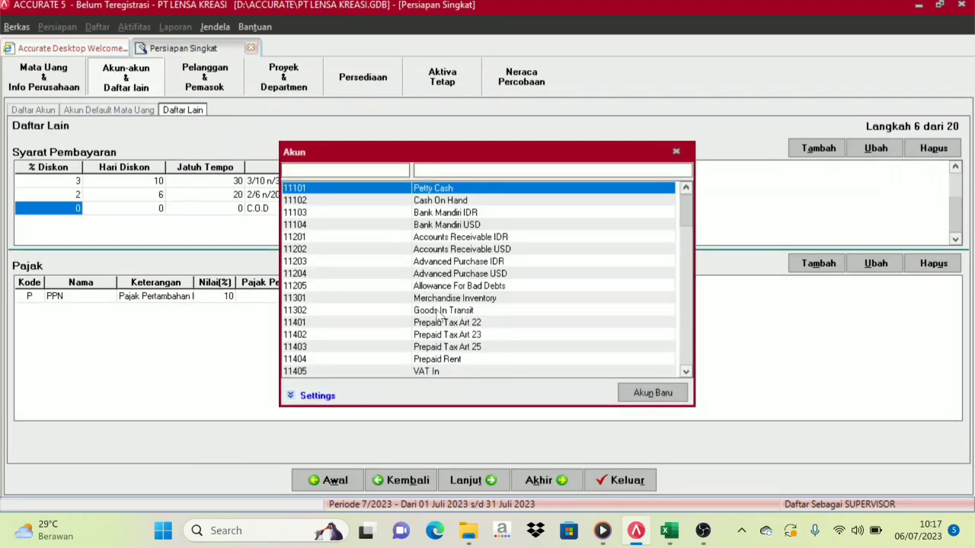
type("vat")
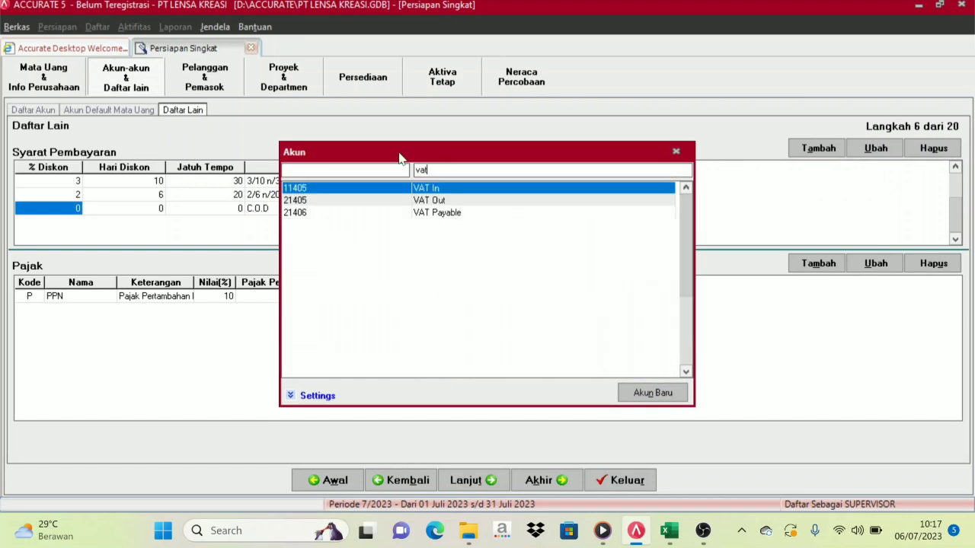
double_click(433, 200)
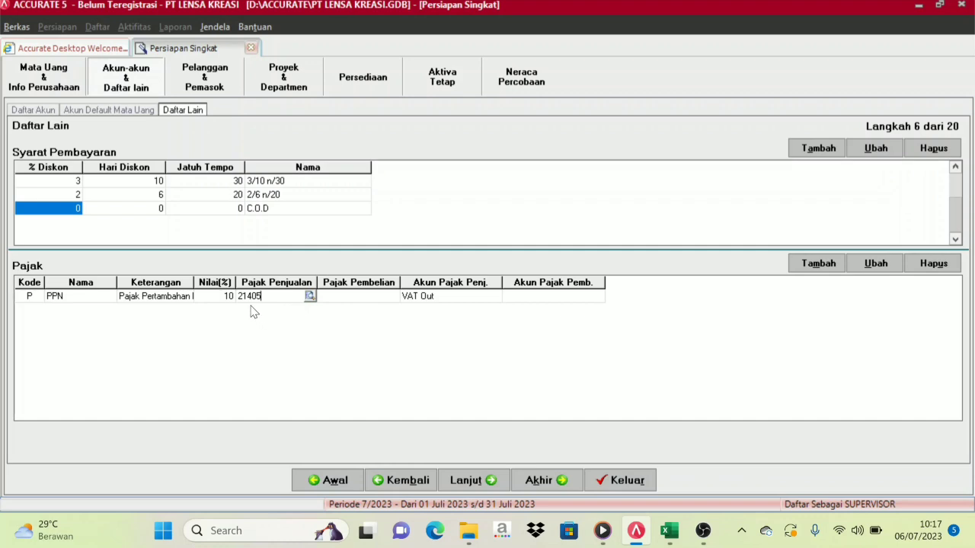
Assign account 11405 VAT In as the purchase tax account of the PPN tax.
left_click(373, 300)
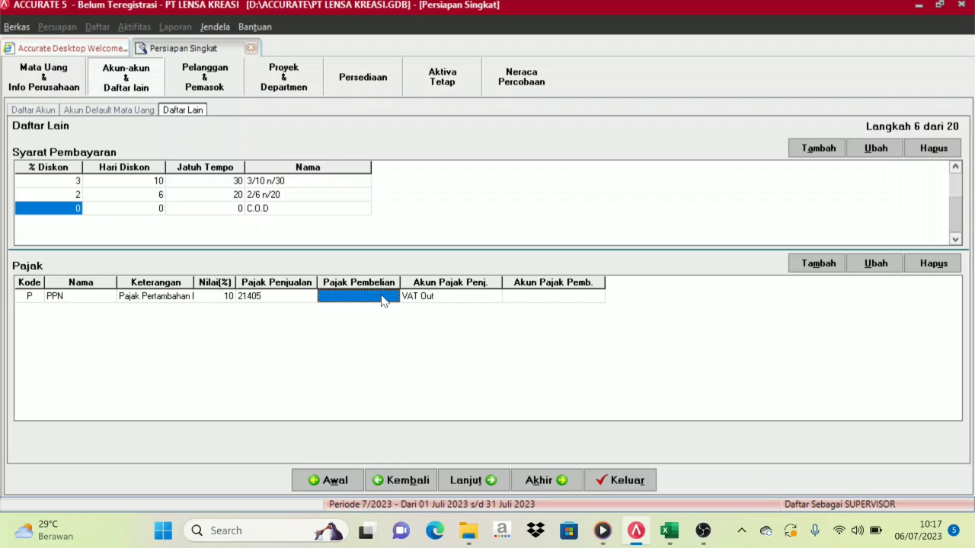
left_click(390, 298)
left_click(392, 297)
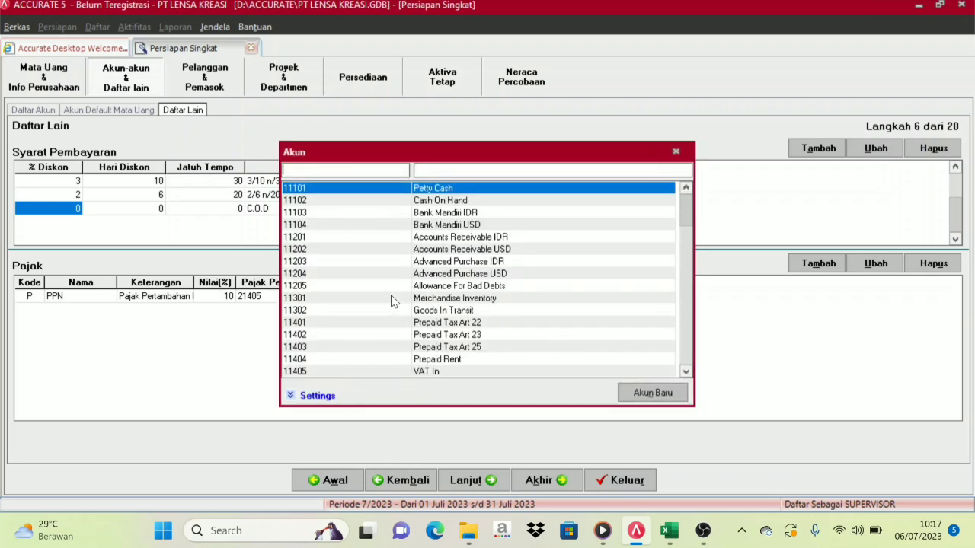
left_click(435, 372)
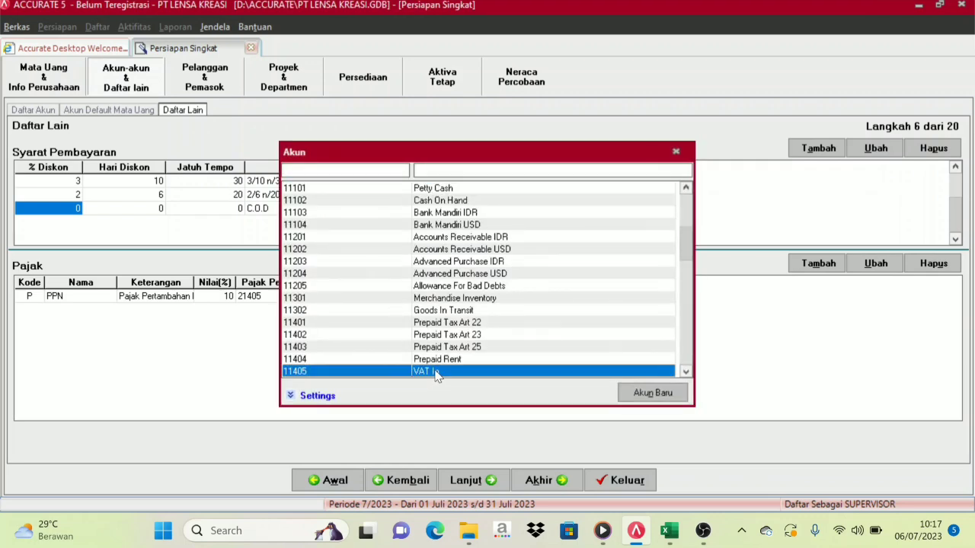
double_click(433, 374)
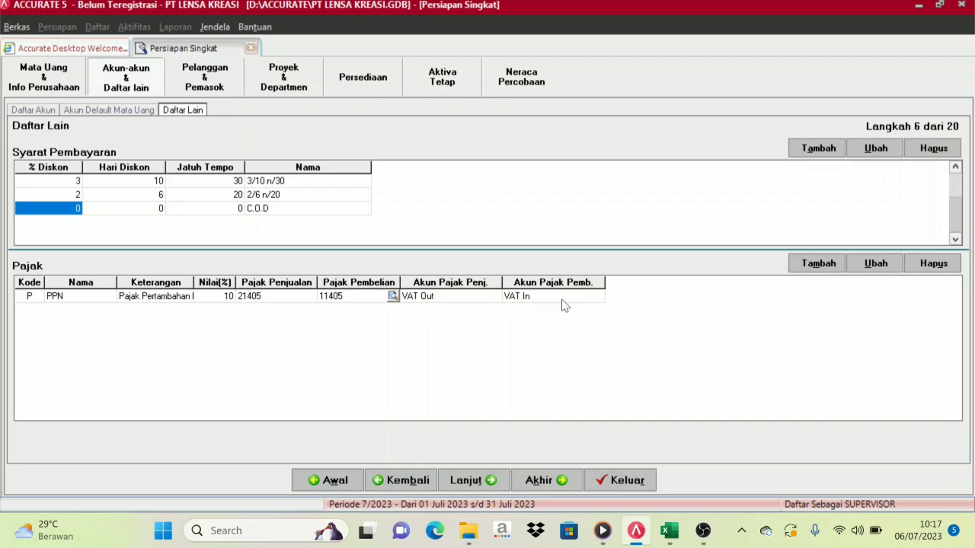
Switch to the INFORMASI PERUSAHAAN workbook and review the purchase, cash disbursement and sales policies.
left_click(669, 531)
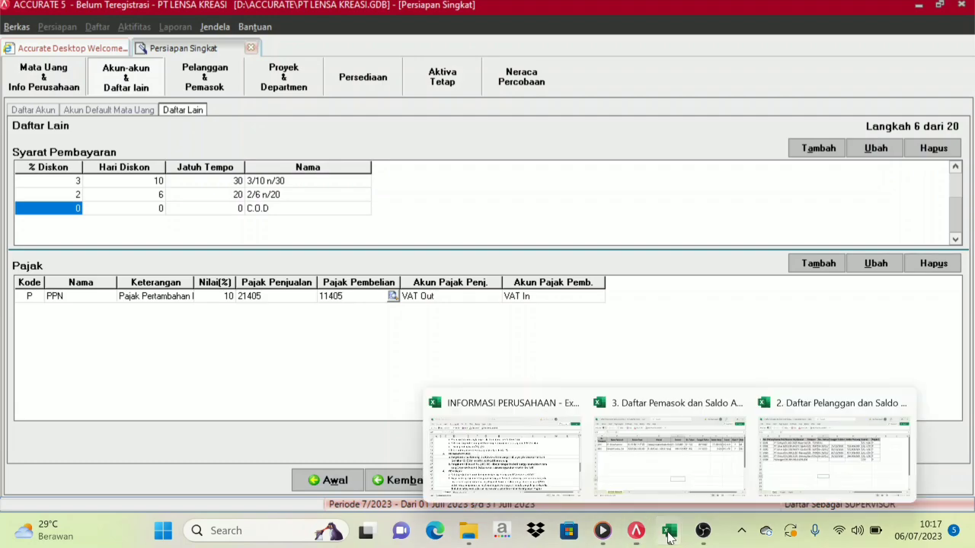
left_click(492, 436)
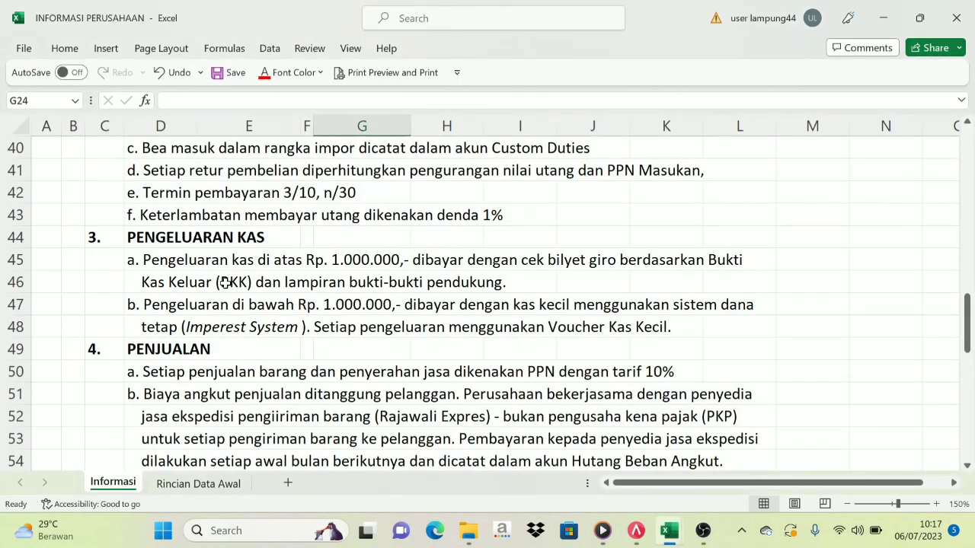
scroll(226, 282, "down", 2)
scroll(225, 282, "down", 2)
scroll(225, 283, "up", 4)
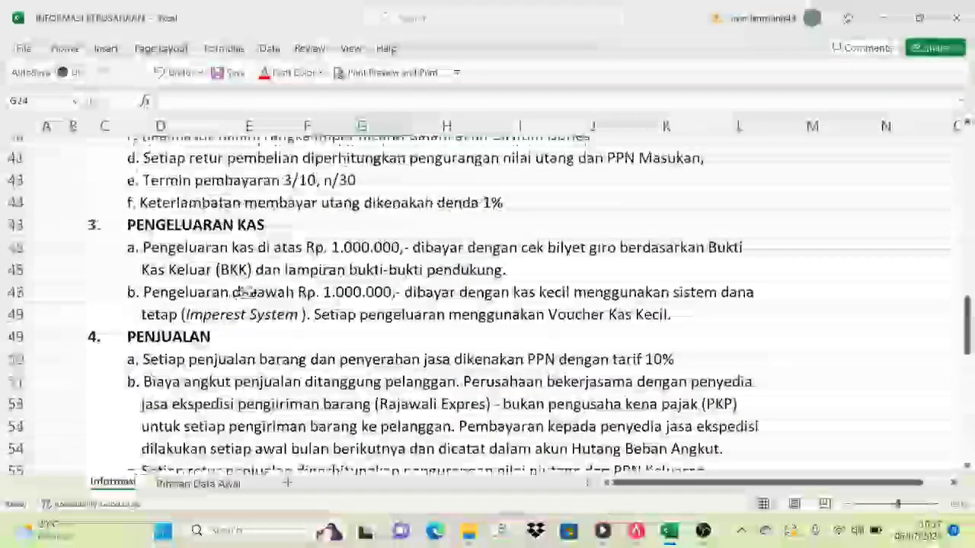
Return to Accurate and advance the quick setup to the customer type and shipping method lists.
left_click(636, 531)
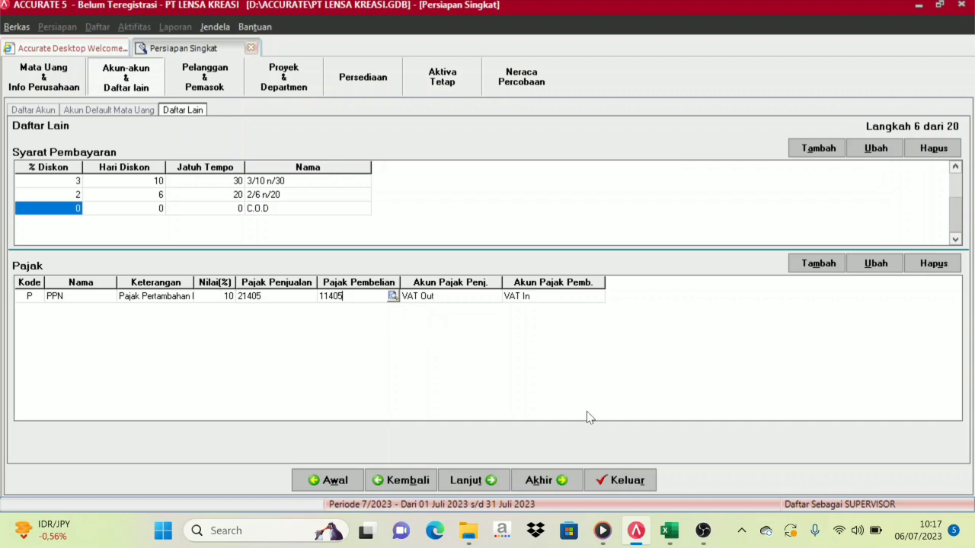
left_click(478, 487)
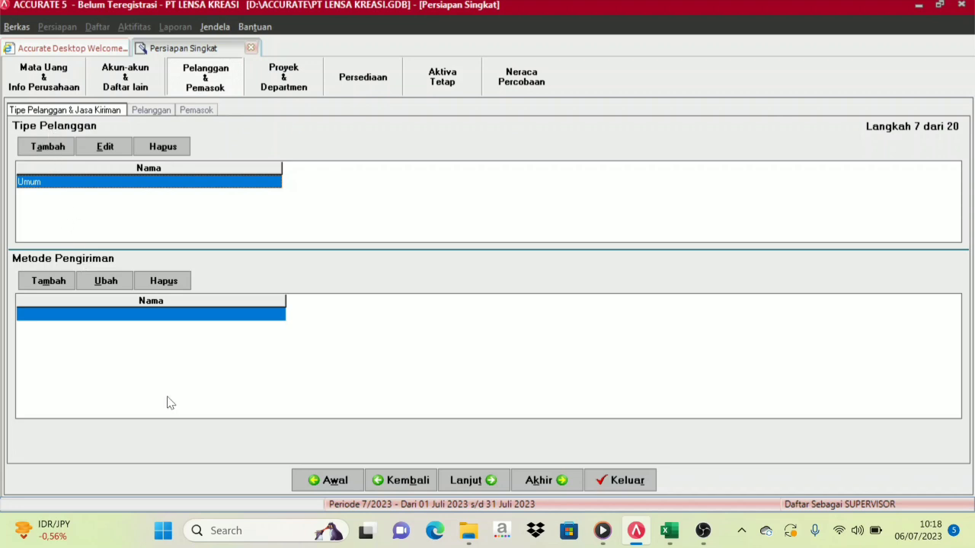
Check the customer list workbook and the policies in INFORMASI PERUSAHAAN for customer types and shipping methods.
mouse_move(670, 533)
left_click(785, 461)
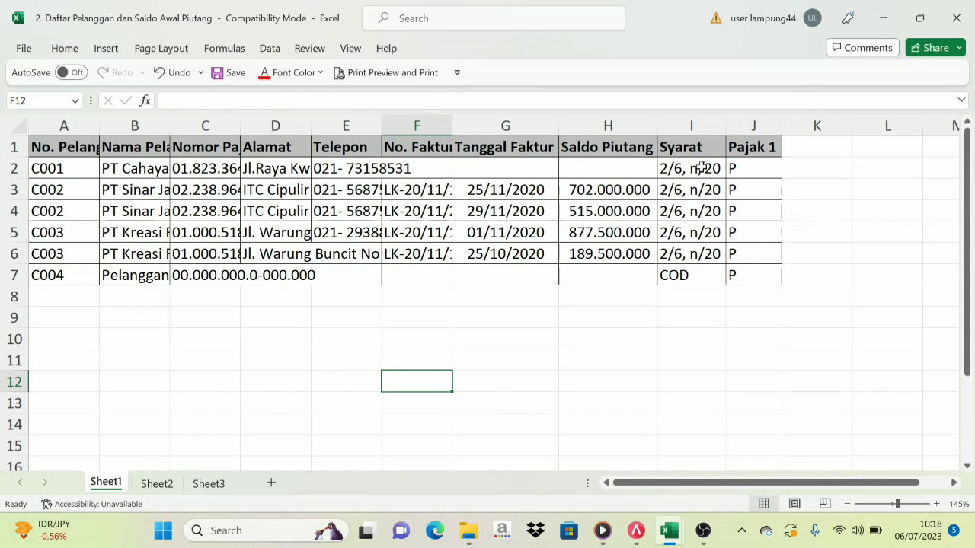
left_click(636, 531)
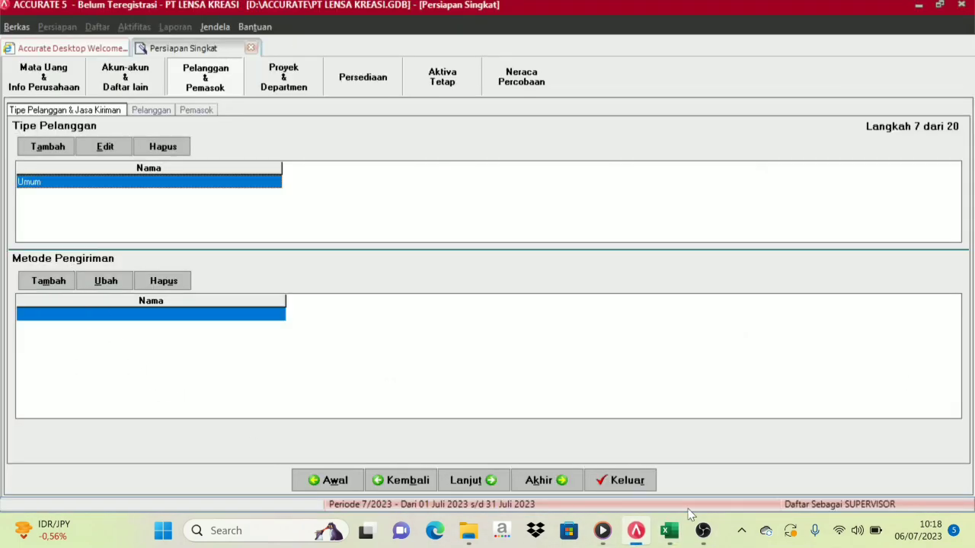
mouse_move(668, 538)
left_click(495, 434)
scroll(358, 336, "up", 4)
scroll(336, 316, "down", 6)
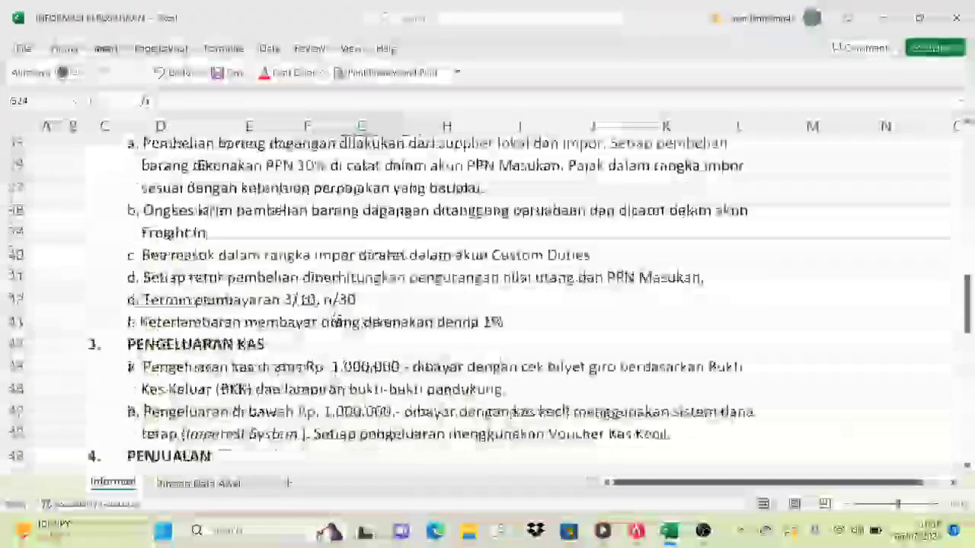
scroll(335, 328, "down", 7)
scroll(457, 327, "up", 4)
Return to Accurate, keep Umum as the only customer type and advance to the Pelanggan list.
left_click(636, 531)
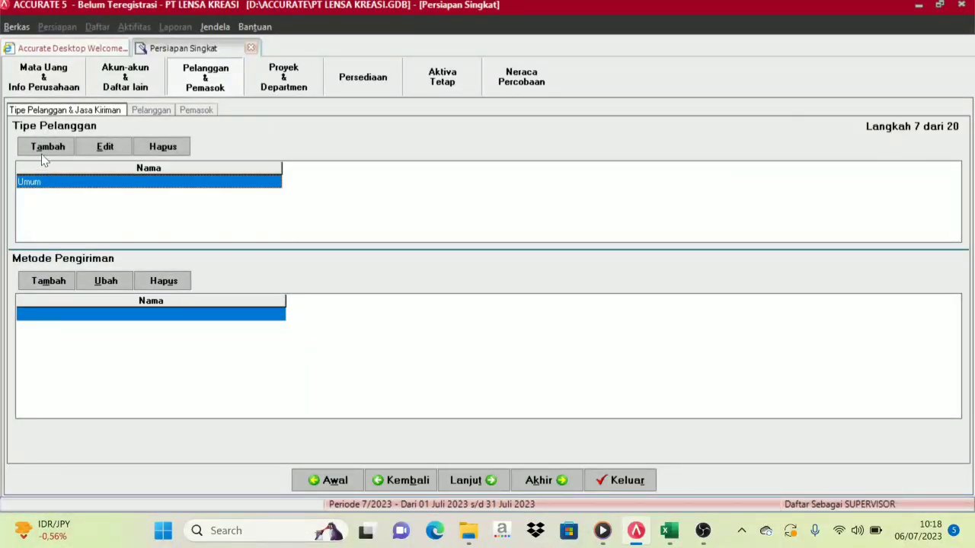
left_click(98, 183)
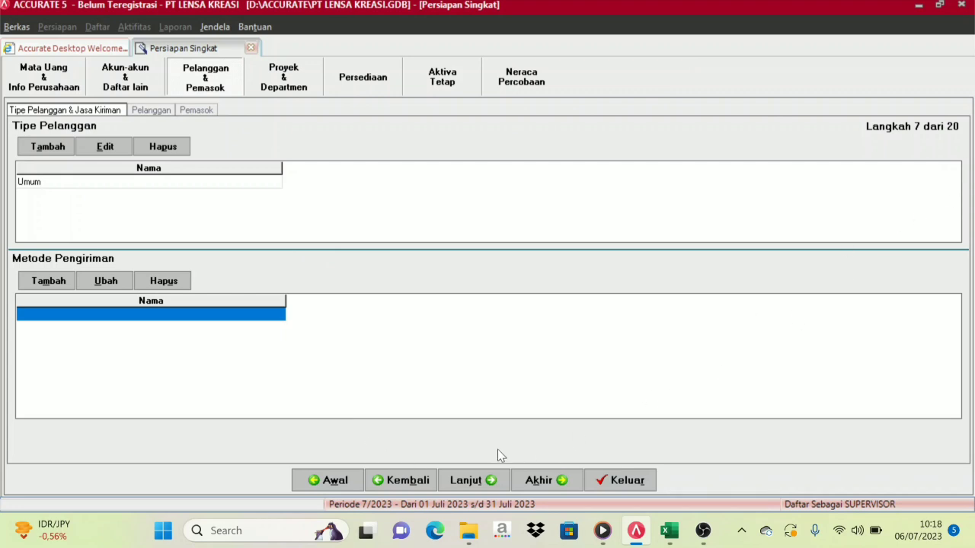
left_click(480, 486)
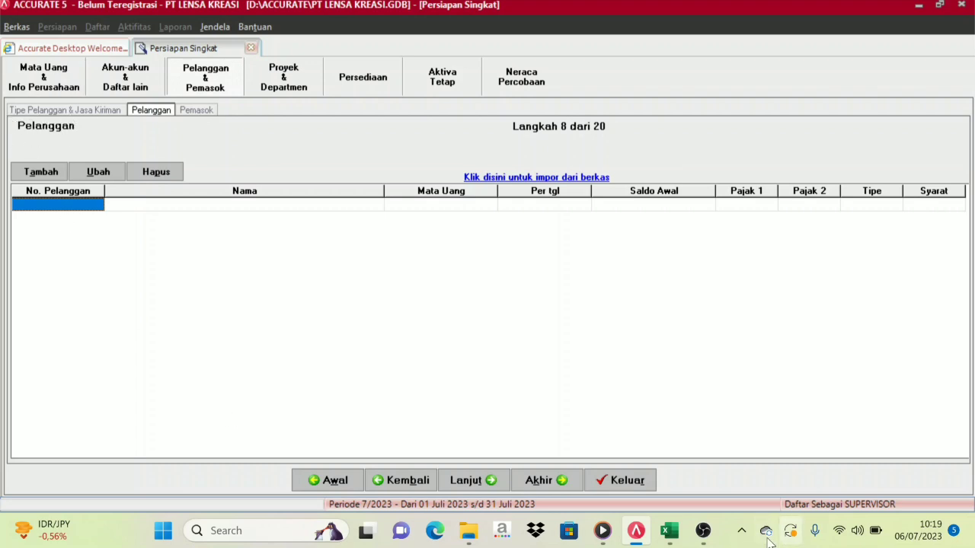
Review the customer and receivables list on the Rincian Data Awal sheet of the INFORMASI PERUSAHAAN workbook.
mouse_move(670, 538)
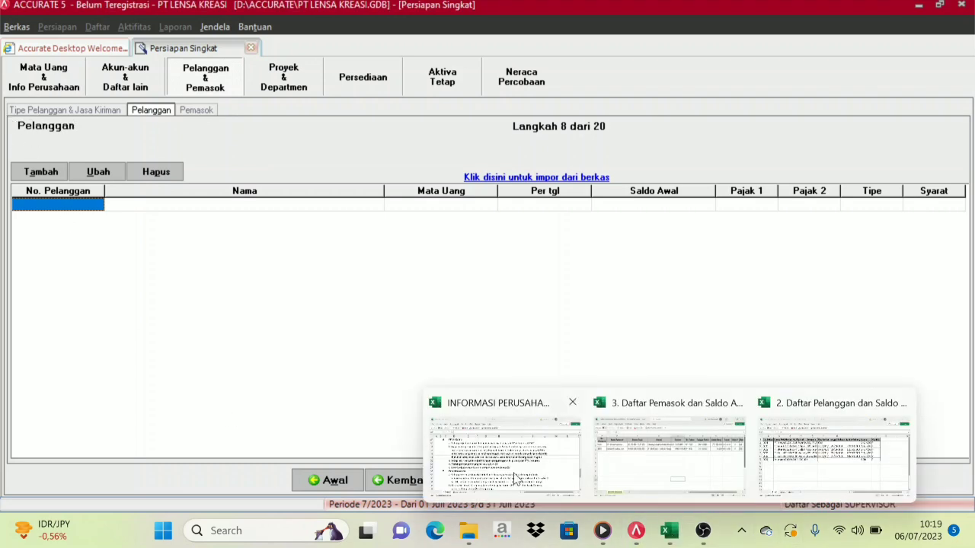
left_click(533, 457)
left_click(192, 483)
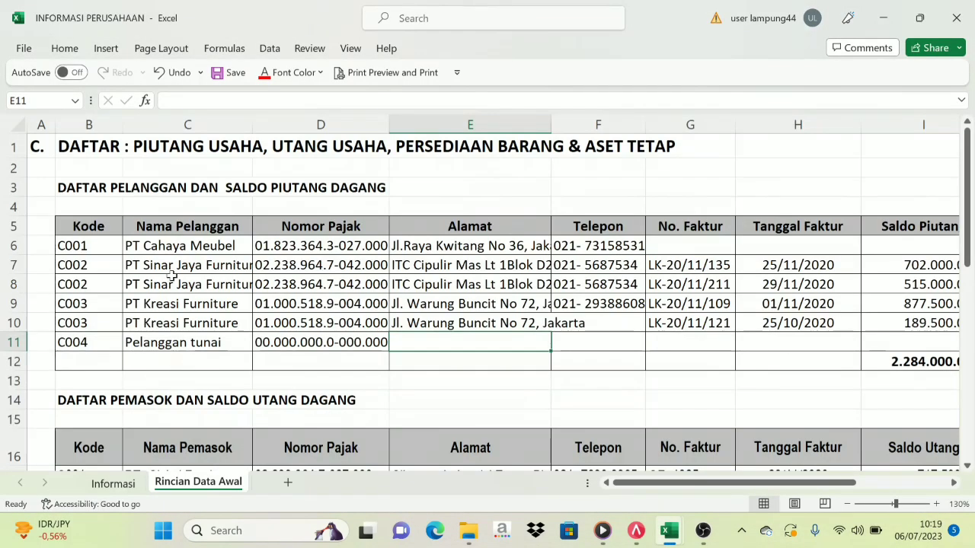
scroll(228, 228, "down", 2)
scroll(193, 257, "up", 1)
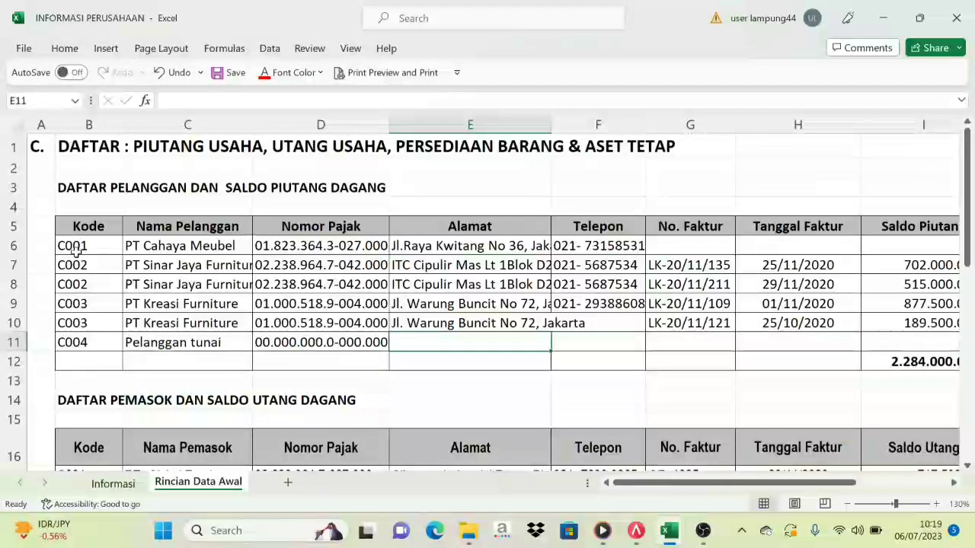
left_click(635, 522)
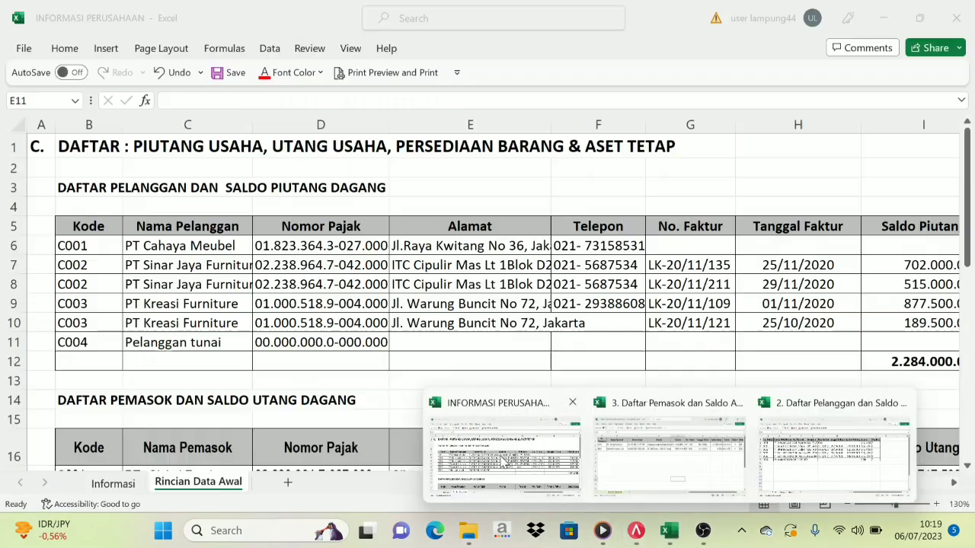
left_click(507, 461)
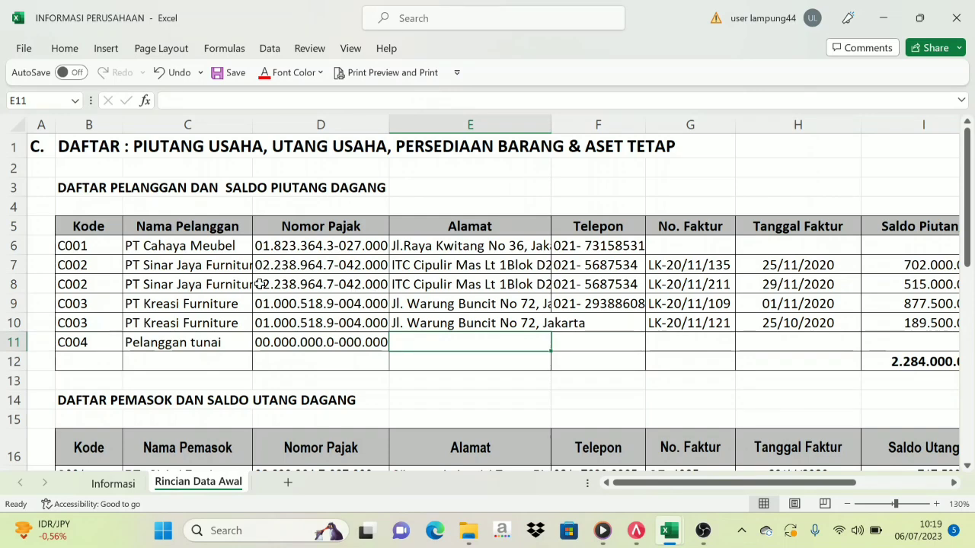
Review the import-ready customer data in the 2. Daftar Pelanggan dan Saldo Awal Piutang workbook, then return to Accurate.
mouse_move(669, 531)
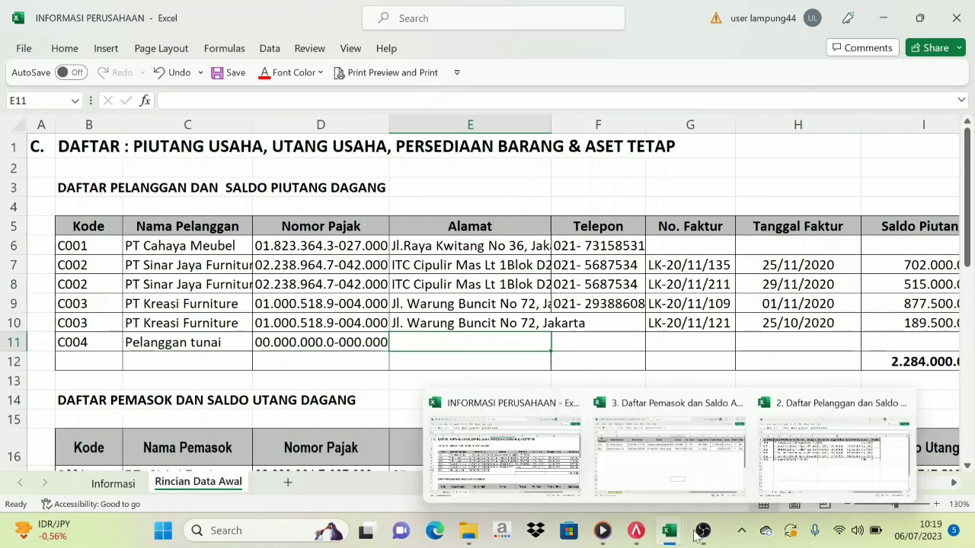
left_click(811, 467)
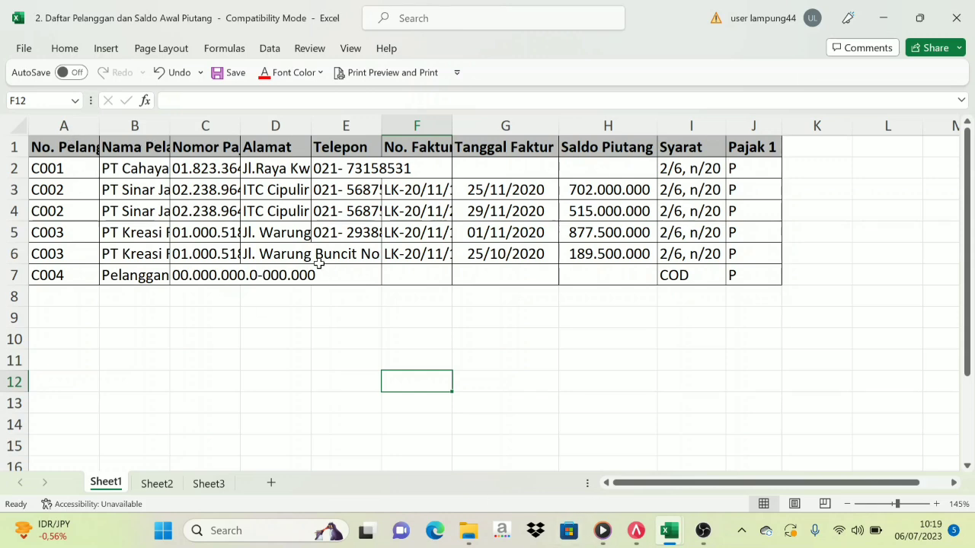
left_click(639, 533)
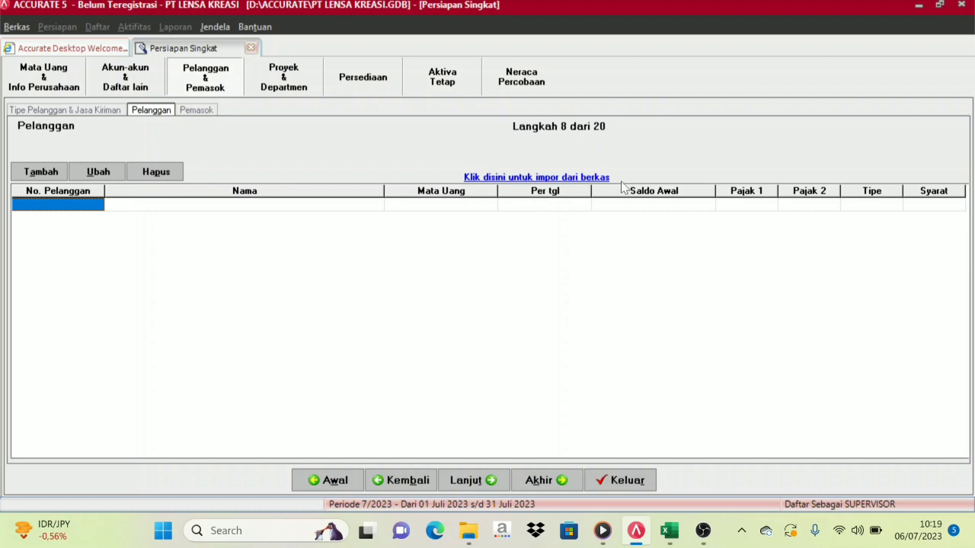
Start the customer import from file and browse to the inner DAFTAR EXCEL IMPOR ACCURATE folder within MATERI KONTEN on drive D.
left_click(519, 183)
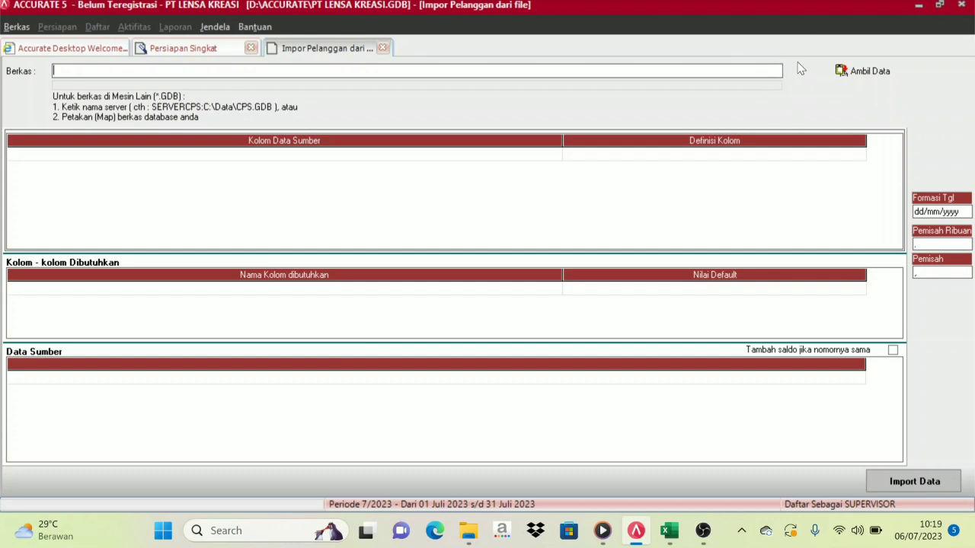
left_click(797, 77)
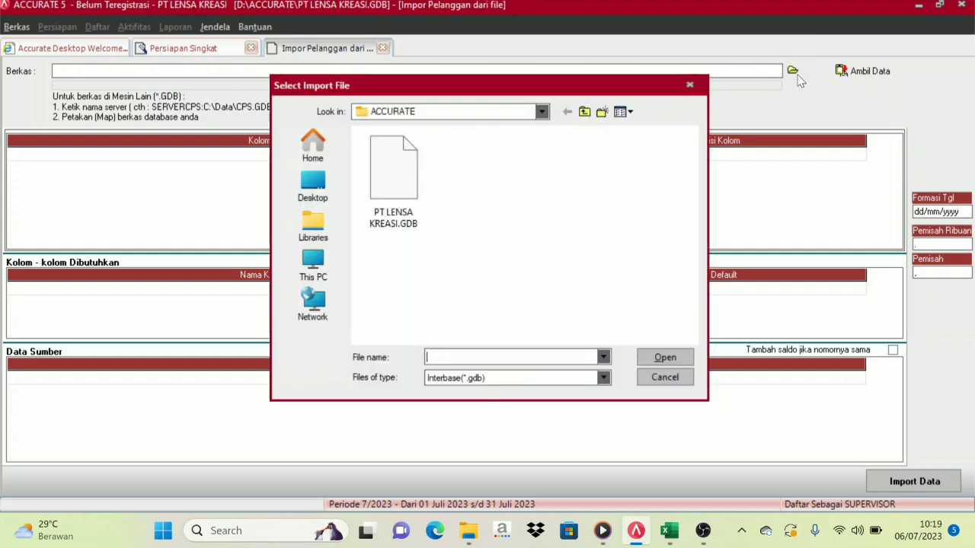
left_click(308, 267)
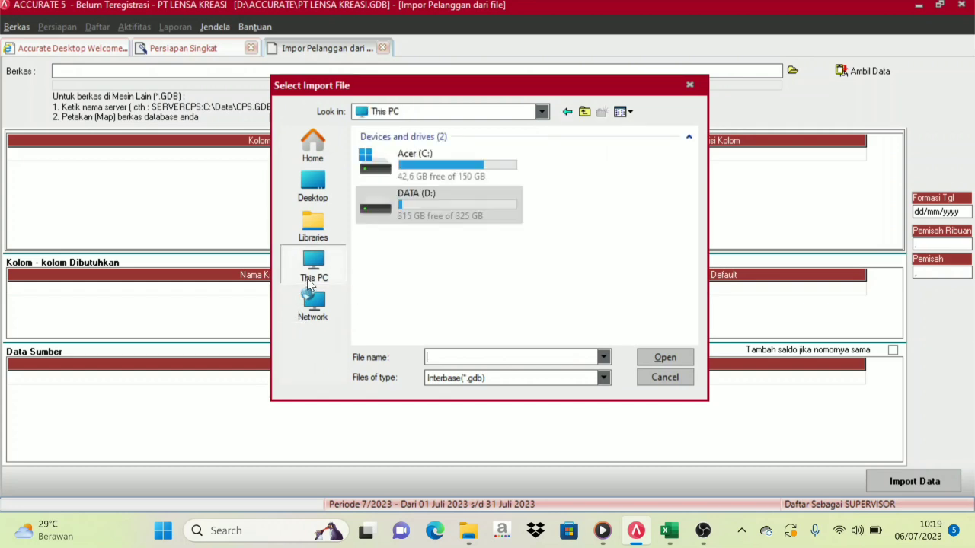
double_click(401, 220)
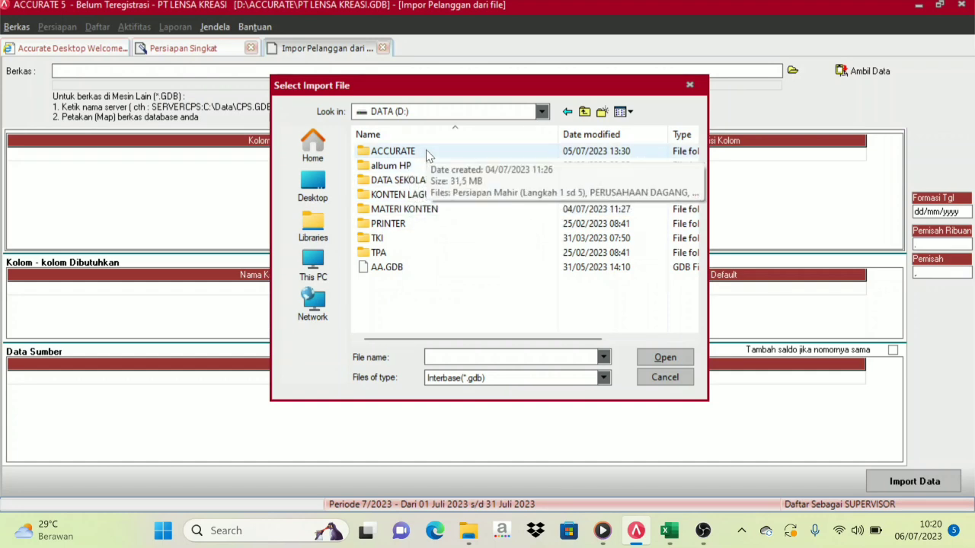
double_click(431, 210)
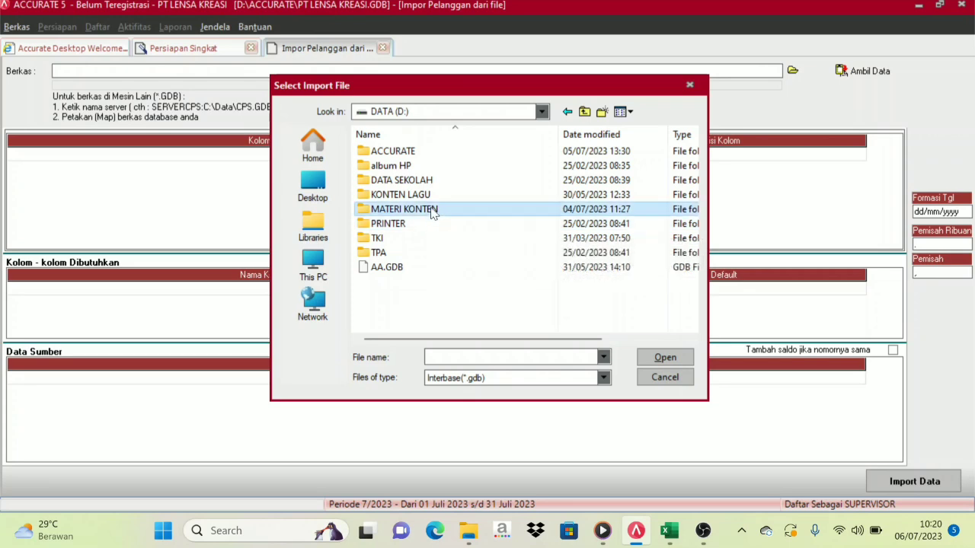
double_click(409, 152)
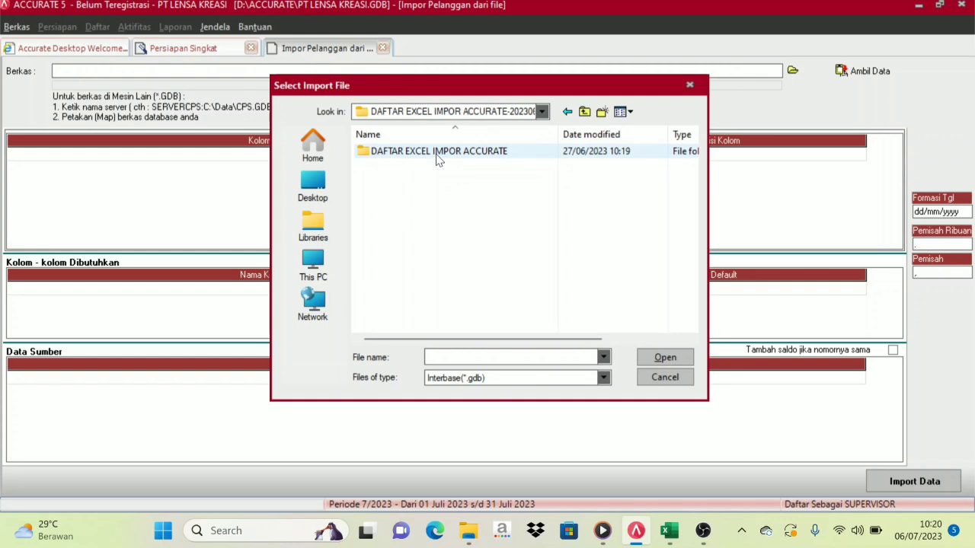
double_click(439, 156)
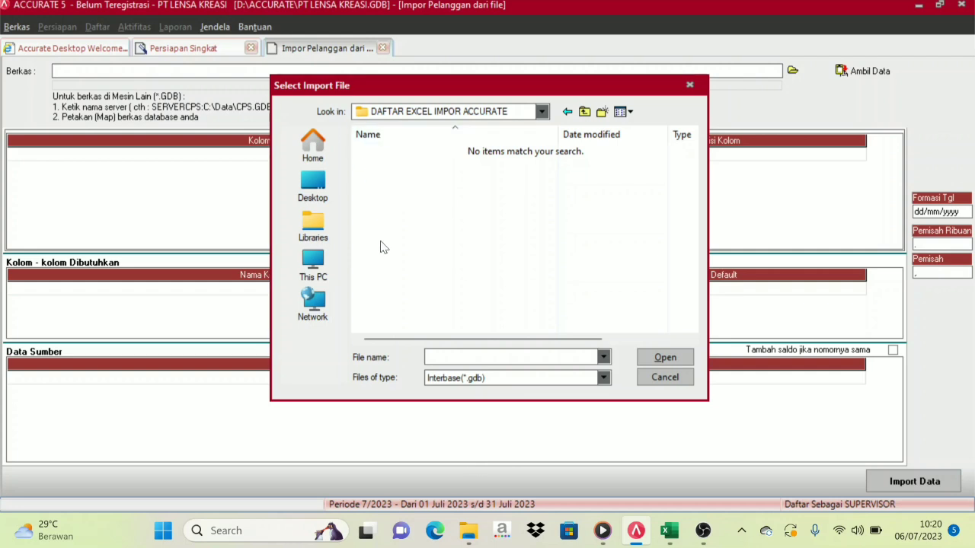
Set the file type to Excel (*.xls), open 2. Daftar Pelanggan dan Saldo Awal Piutang and load its data for import.
left_click(601, 378)
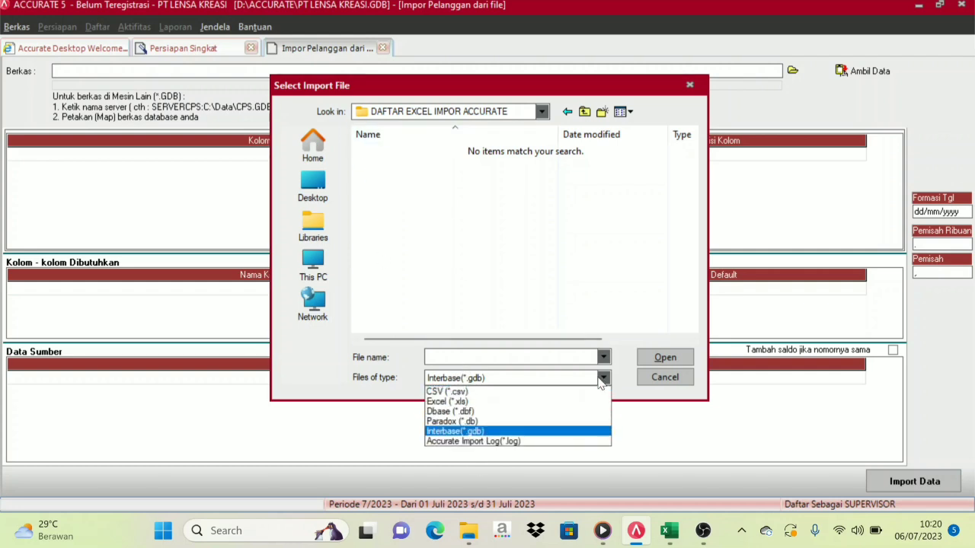
left_click(463, 402)
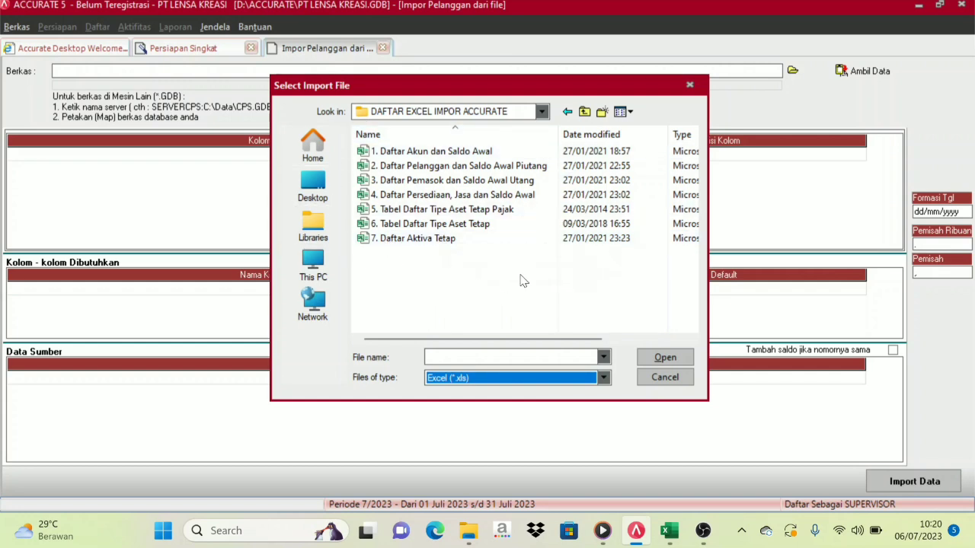
left_click(427, 166)
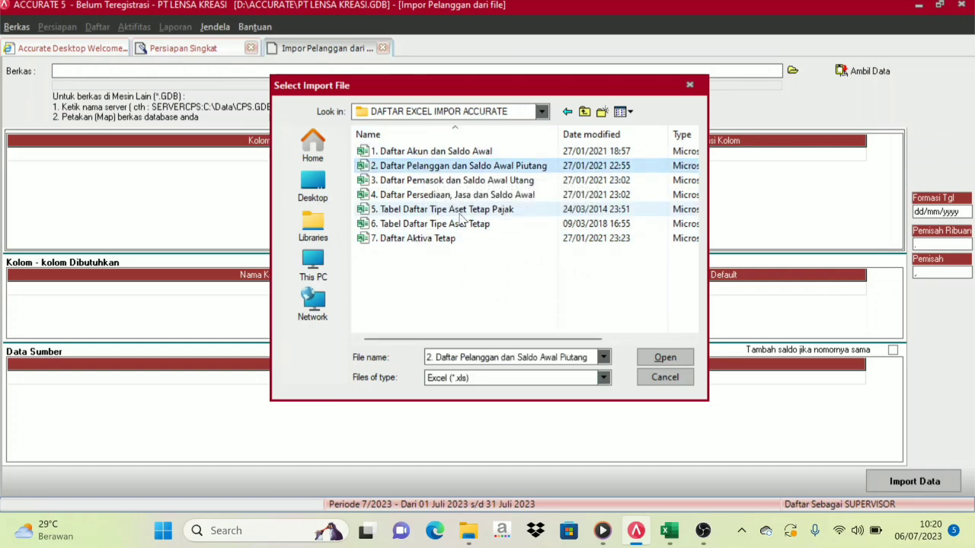
left_click(665, 357)
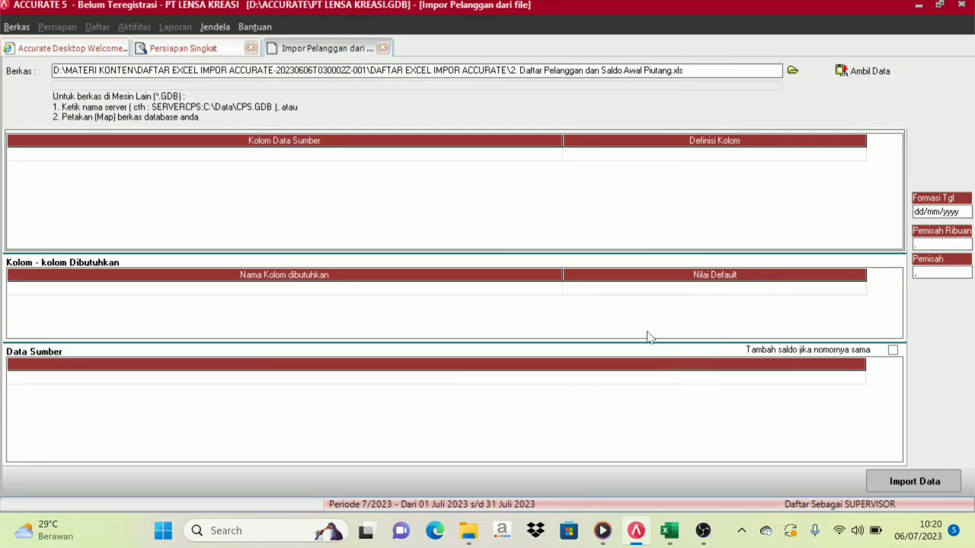
left_click(845, 70)
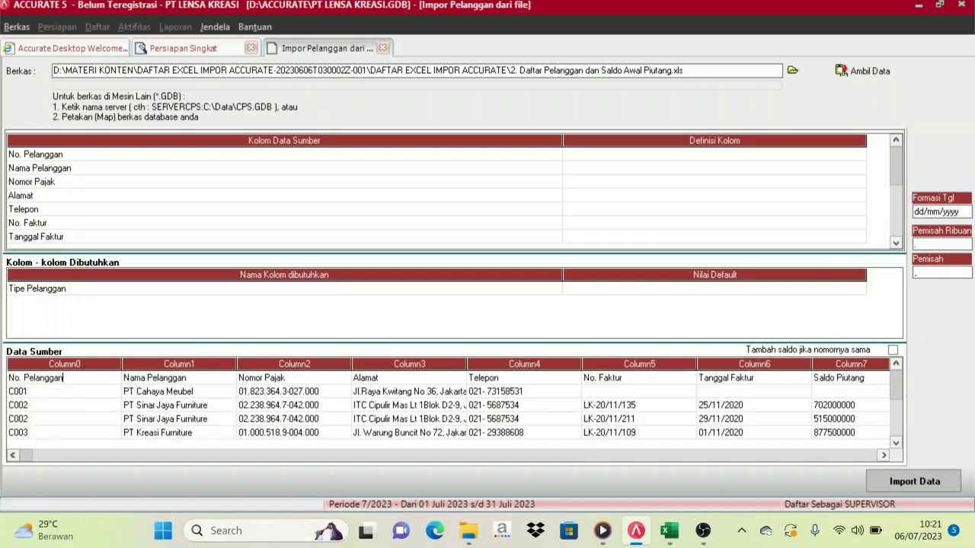
Delete the header row starting with No. Pelanggan from the source data so that only customer records remain.
left_click_drag(177, 377, 616, 436)
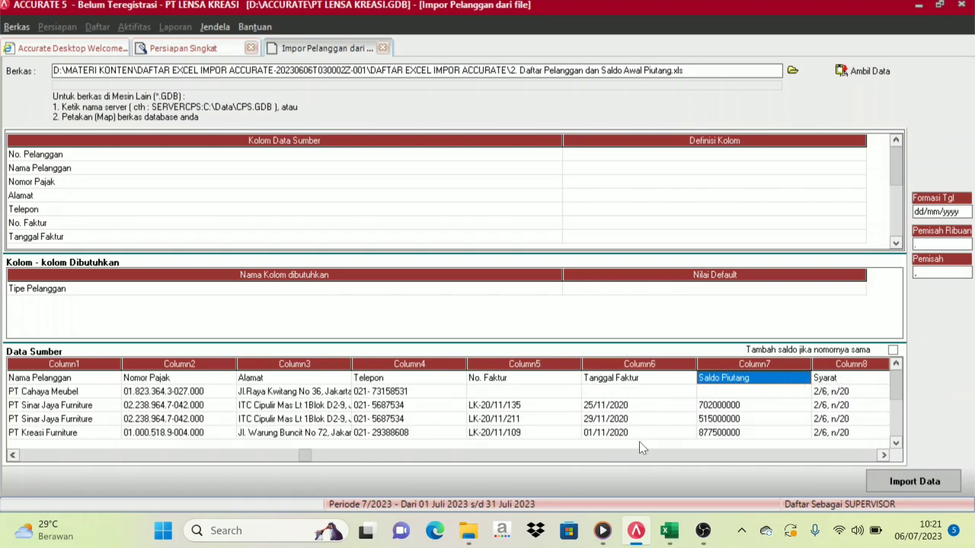
left_click_drag(673, 460, 25, 144)
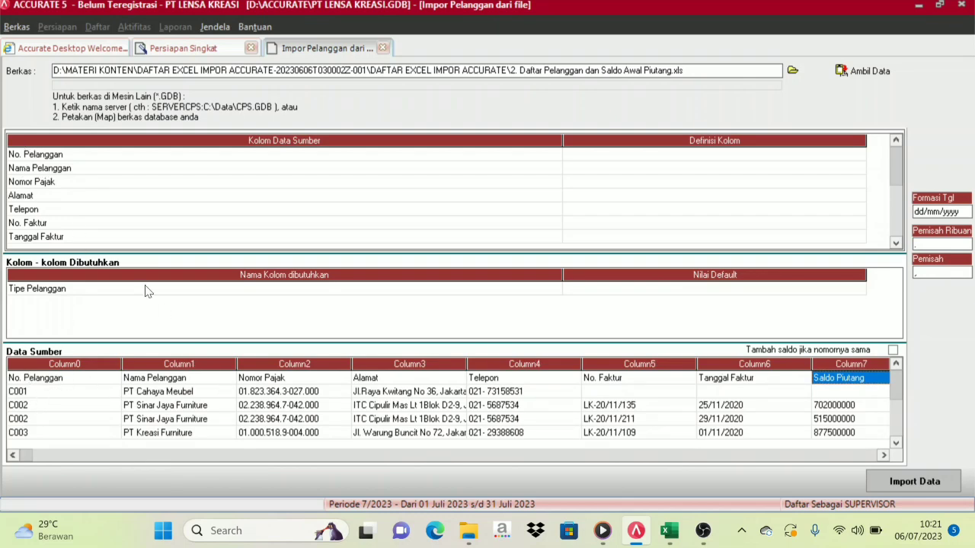
left_click(33, 381)
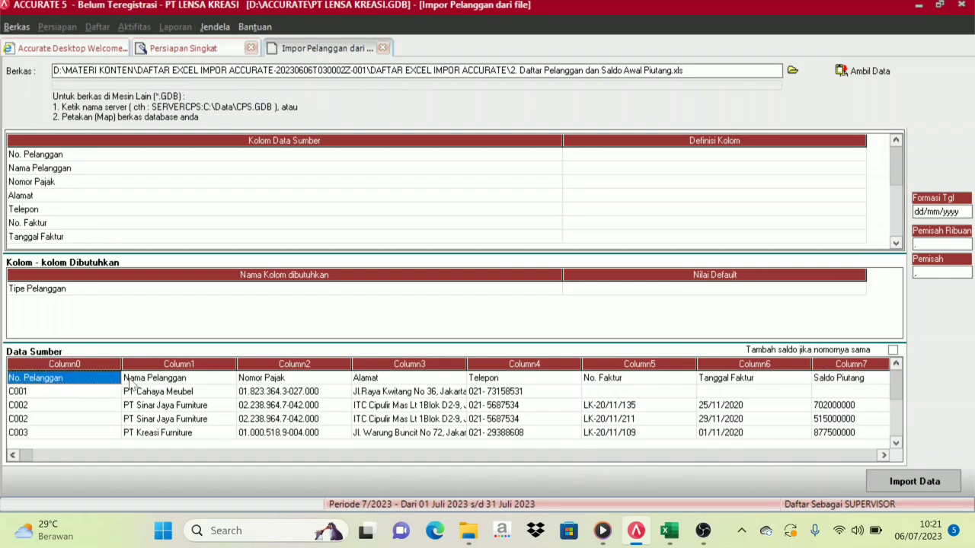
right_click(38, 384)
left_click(73, 408)
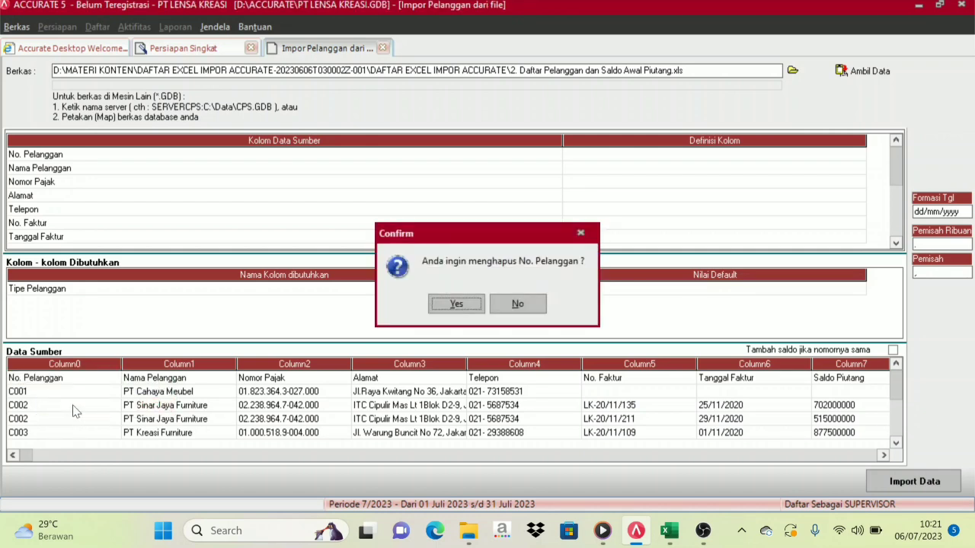
left_click(449, 308)
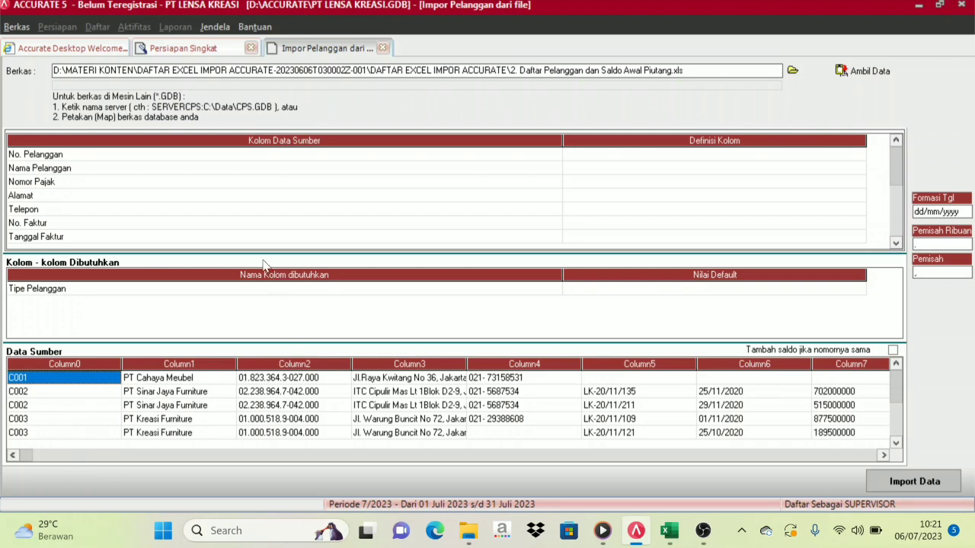
Narrow both columns of the mapping grid and map the source column No. Pelanggan to the No. Pelanggan definition.
left_click_drag(564, 138, 275, 150)
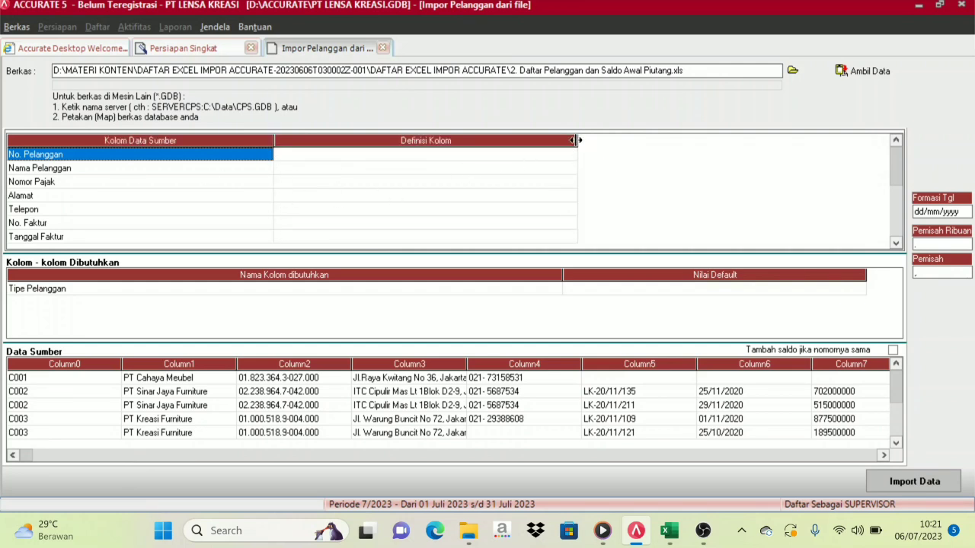
left_click_drag(578, 140, 532, 142)
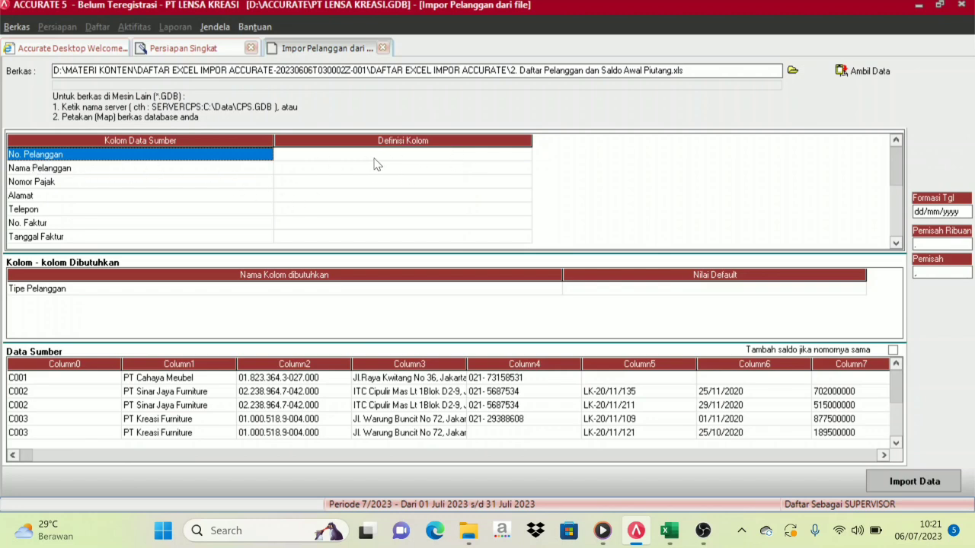
left_click(126, 171)
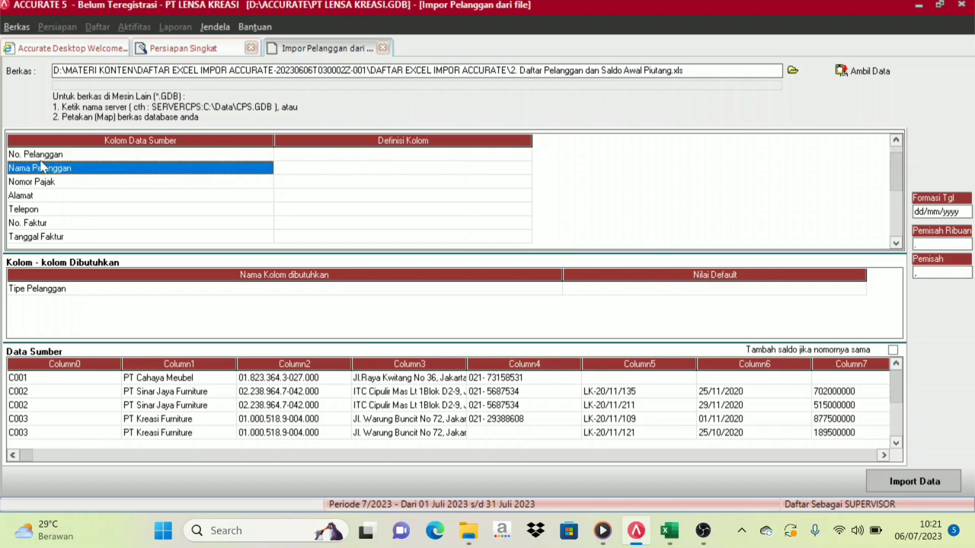
left_click(44, 157)
left_click(428, 158)
left_click(522, 155)
left_click(524, 155)
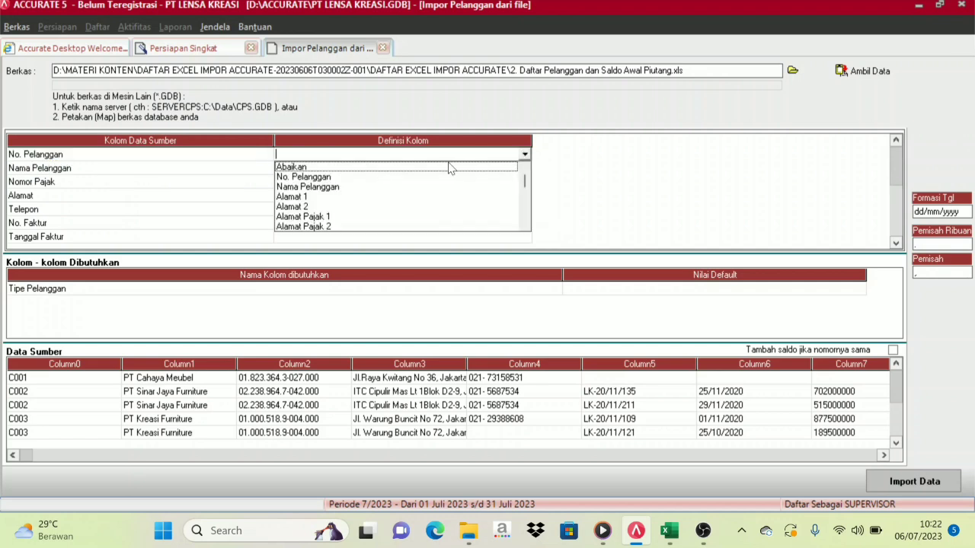
left_click(303, 178)
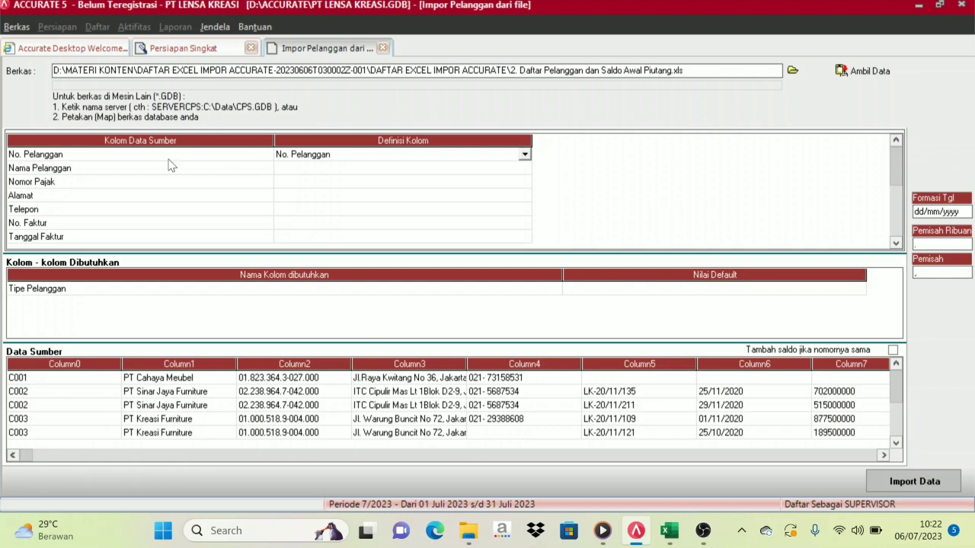
Map the source column Nama Pelanggan to the Nama Pelanggan definition.
left_click(71, 172)
left_click(371, 175)
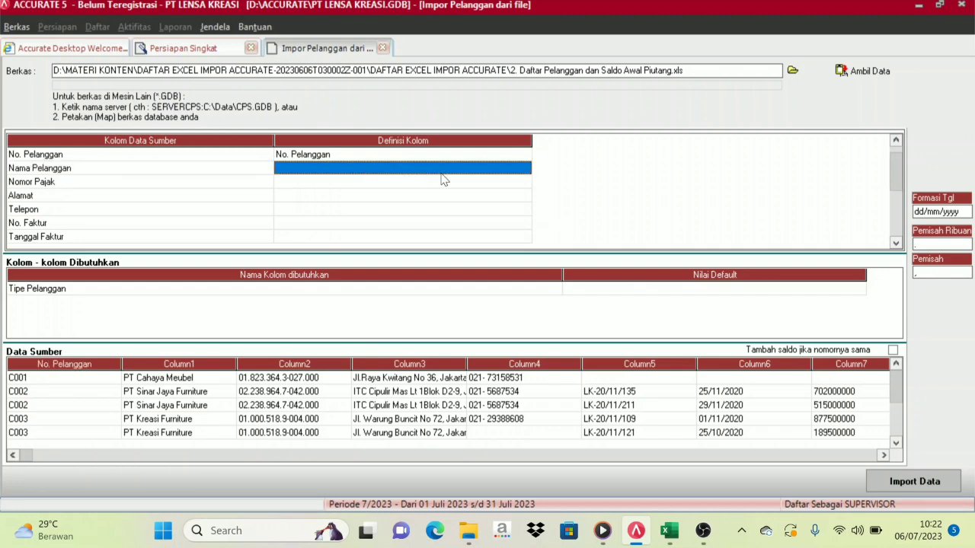
left_click(522, 166)
left_click(525, 168)
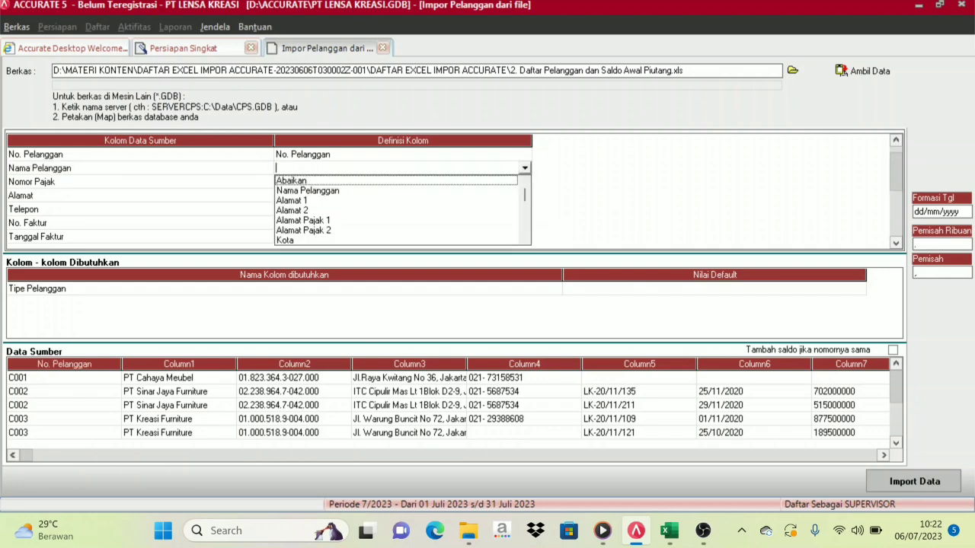
left_click(329, 193)
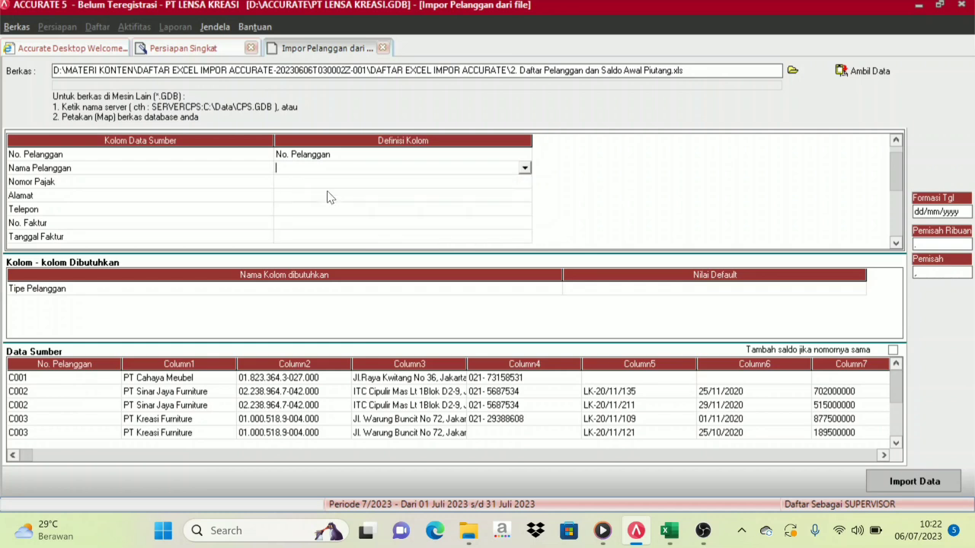
Map the source column Nomor Pajak to the Nomor Pajak definition.
left_click(61, 184)
left_click(512, 183)
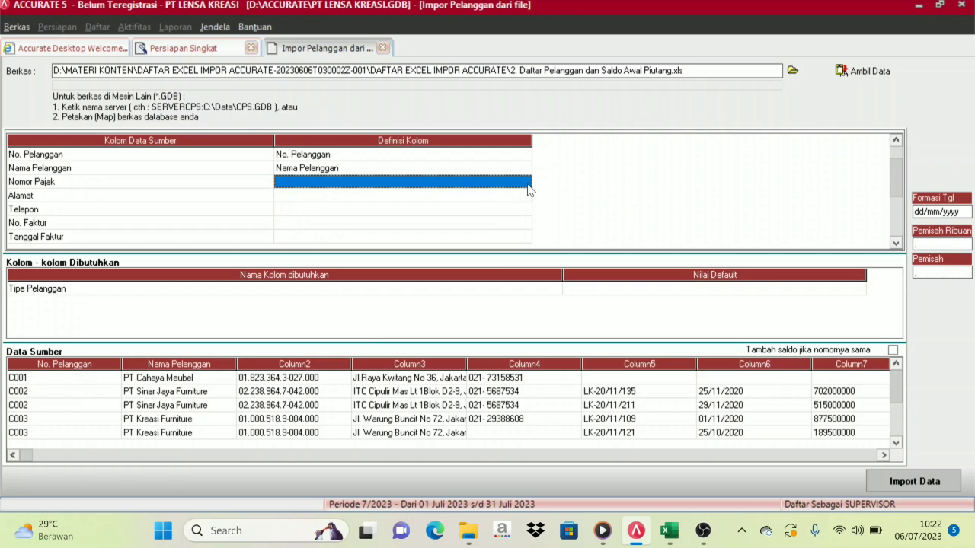
left_click(527, 183)
left_click(524, 182)
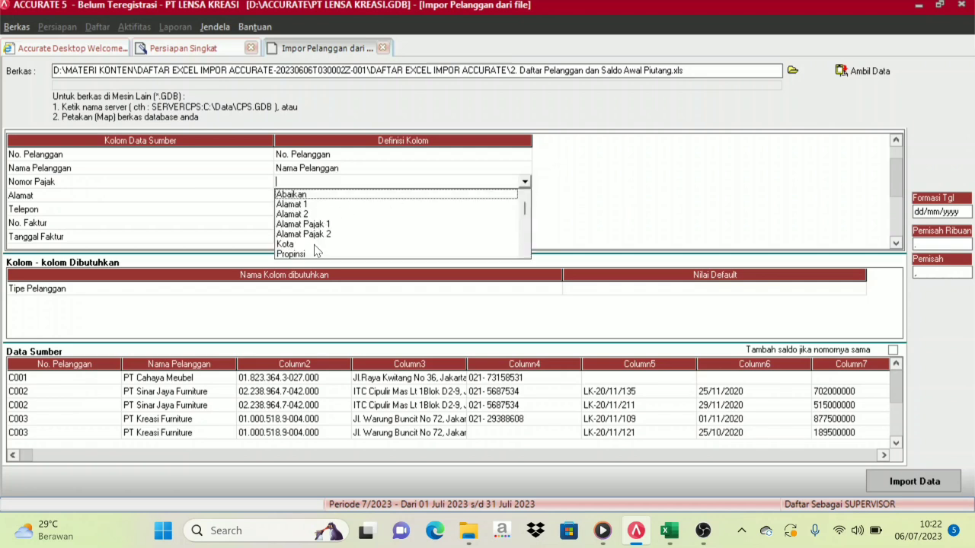
scroll(505, 251, "down", 7)
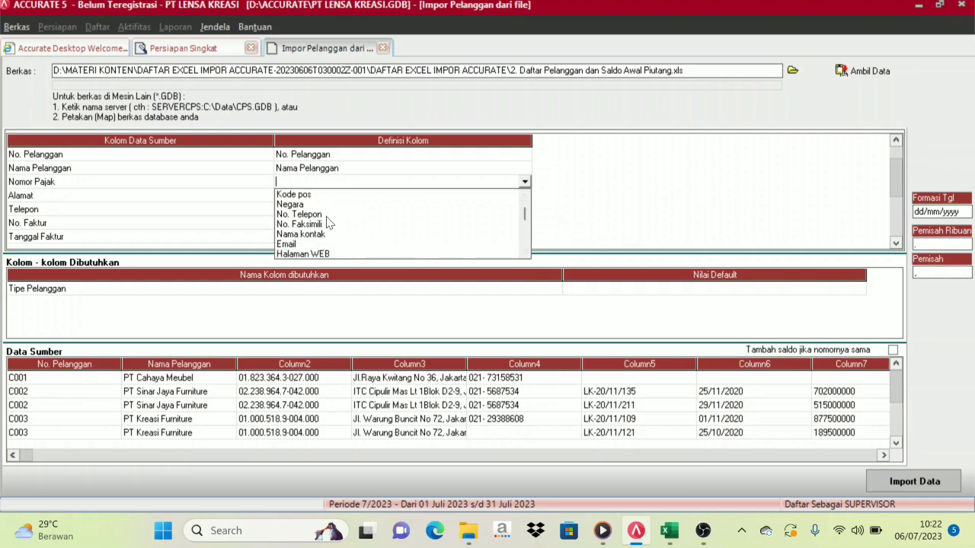
left_click(524, 253)
left_click(525, 254)
left_click(525, 253)
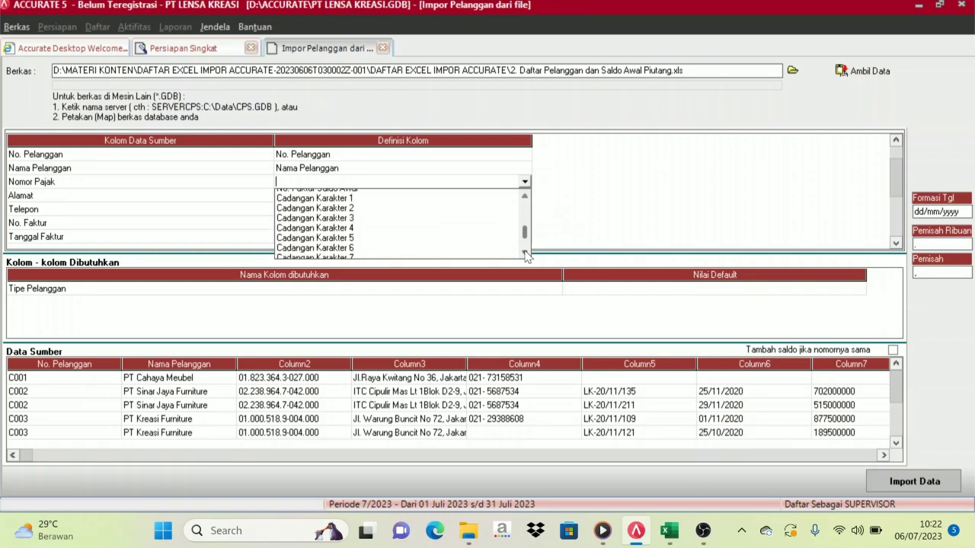
left_click_drag(526, 247, 524, 200)
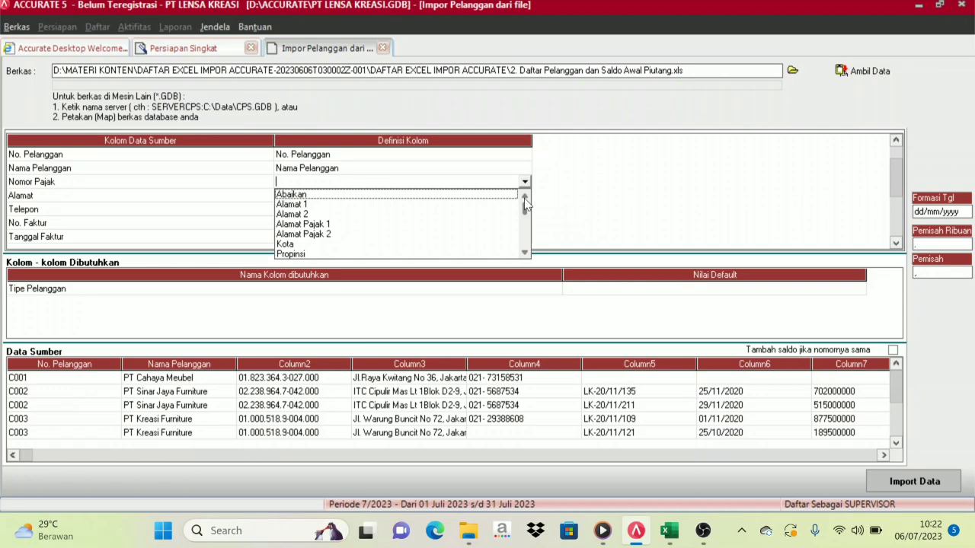
left_click(525, 253)
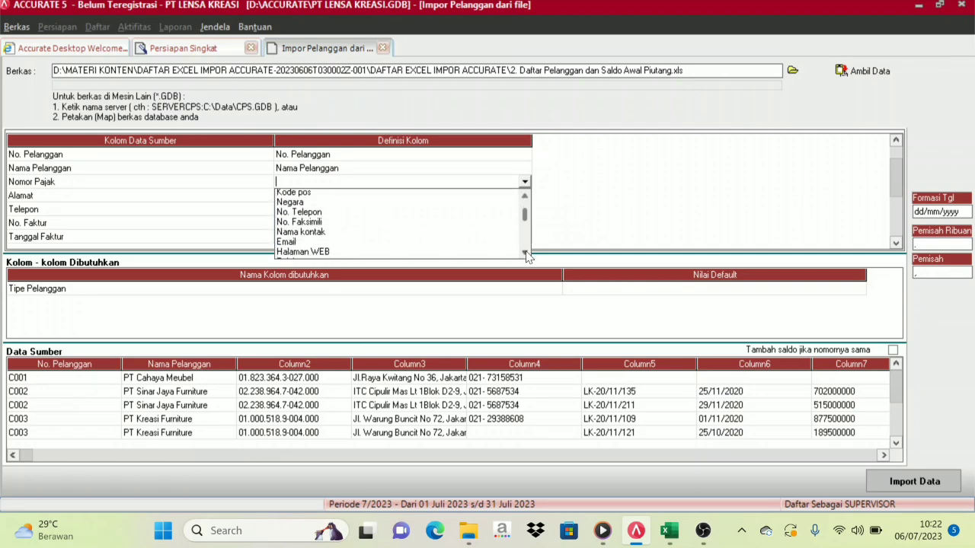
left_click(526, 253)
left_click(526, 252)
left_click(525, 253)
left_click(526, 252)
left_click(526, 252)
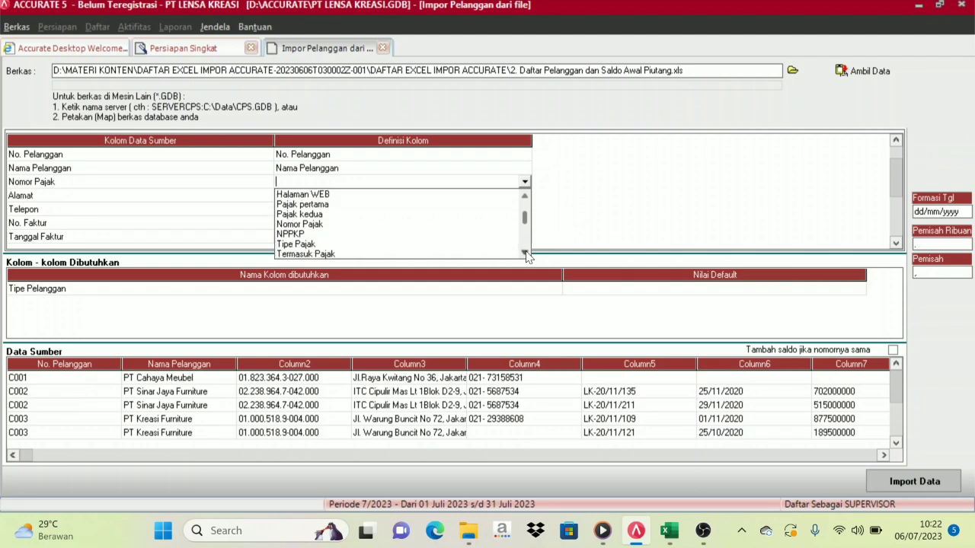
left_click(301, 224)
Map the source column Alamat to the Alamat 1 definition.
left_click(516, 200)
left_click(516, 200)
left_click(524, 198)
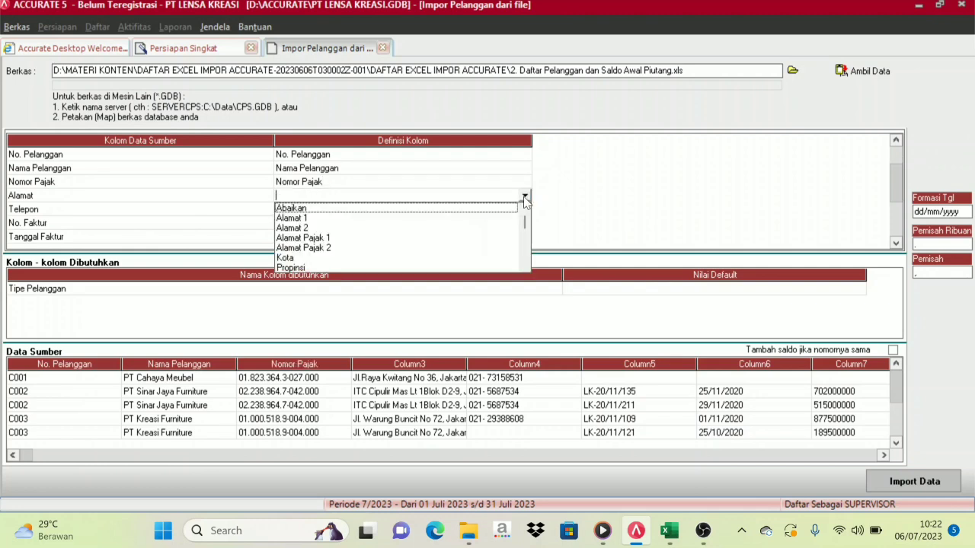
left_click(310, 219)
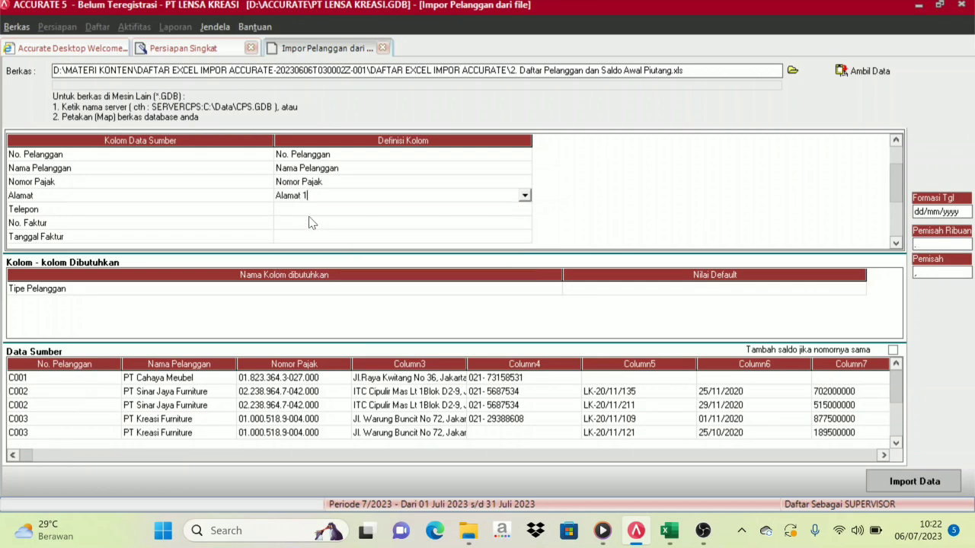
Map the source column Telepon to the No. Telepon definition.
left_click(524, 211)
left_click(525, 214)
left_click(524, 213)
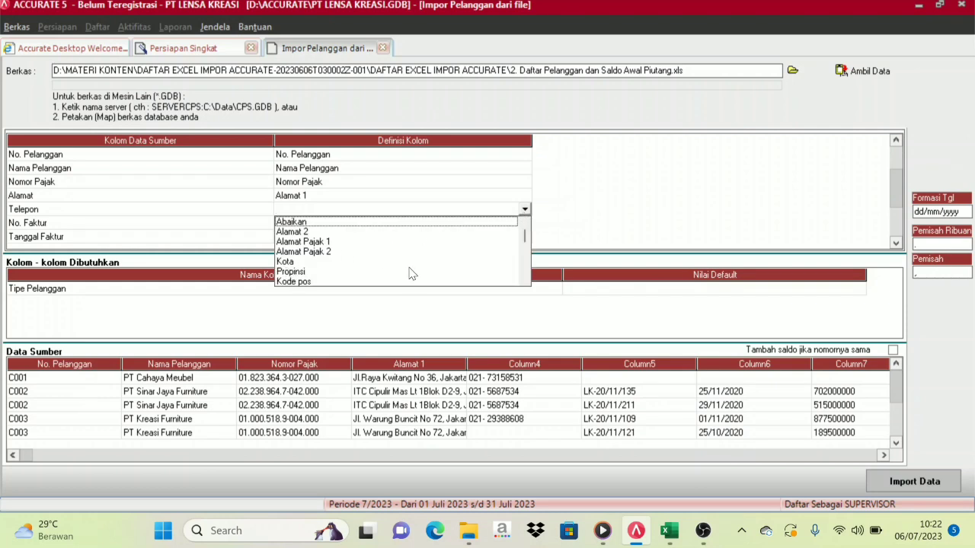
left_click(524, 281)
left_click(525, 282)
left_click(524, 282)
left_click(525, 282)
left_click(525, 281)
left_click(525, 282)
left_click(525, 282)
left_click(525, 281)
left_click(525, 281)
left_click(525, 281)
left_click(525, 282)
left_click(524, 281)
left_click(525, 282)
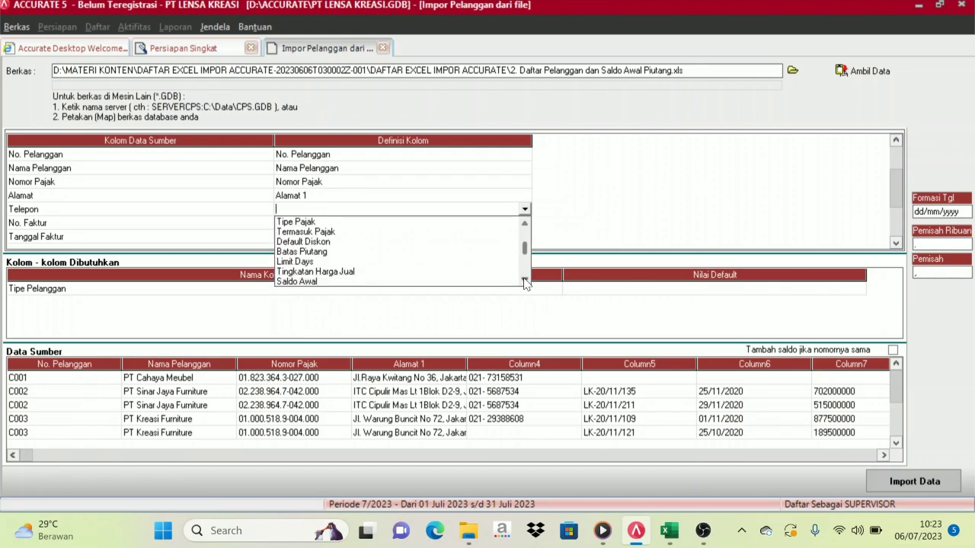
left_click(524, 282)
left_click(525, 282)
left_click(525, 282)
left_click(525, 282)
left_click(524, 282)
left_click(524, 282)
left_click(524, 282)
left_click(525, 282)
left_click(524, 282)
left_click(524, 282)
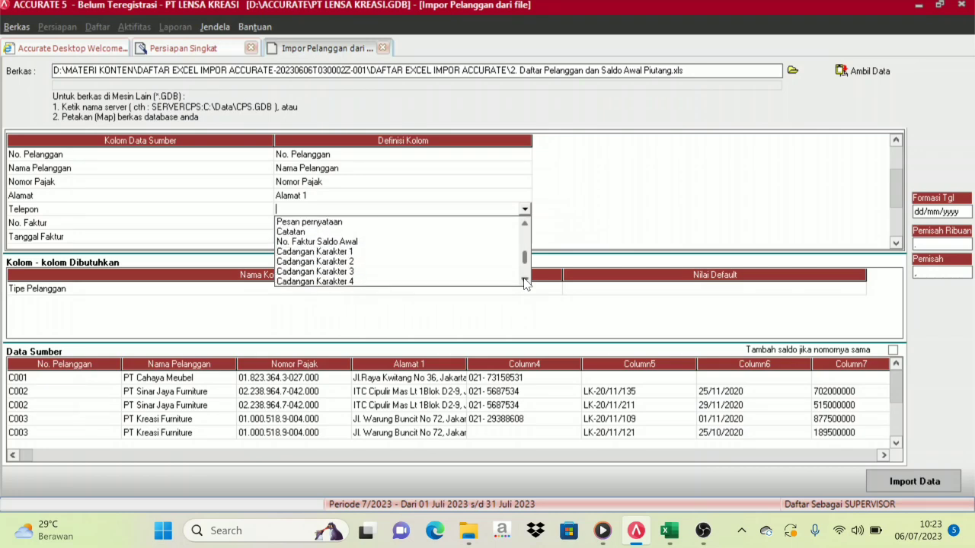
left_click(524, 281)
left_click(524, 282)
left_click(524, 282)
left_click(524, 282)
left_click(525, 282)
left_click(524, 282)
left_click(525, 282)
left_click(525, 282)
left_click(525, 282)
left_click(524, 281)
left_click(525, 282)
left_click(524, 282)
left_click_drag(525, 278, 529, 242)
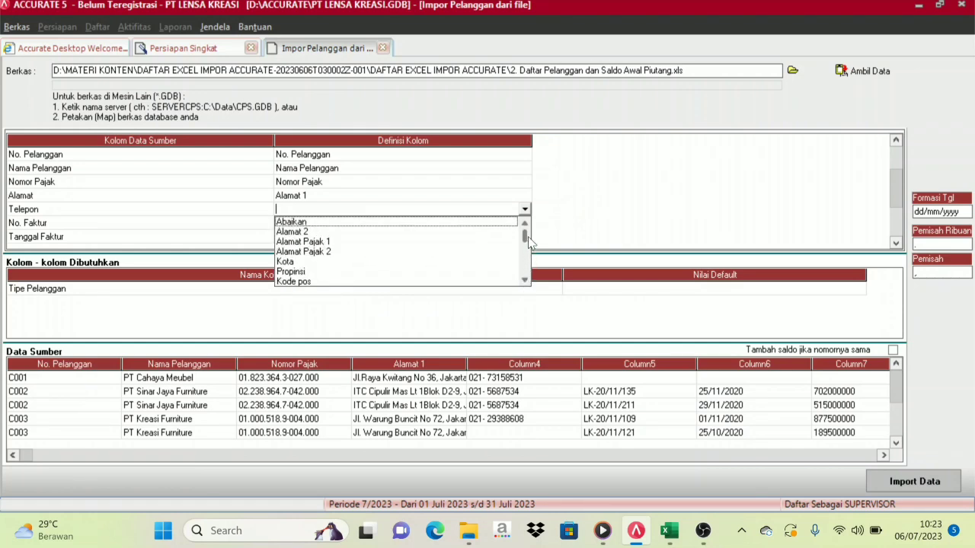
left_click(525, 282)
left_click(525, 282)
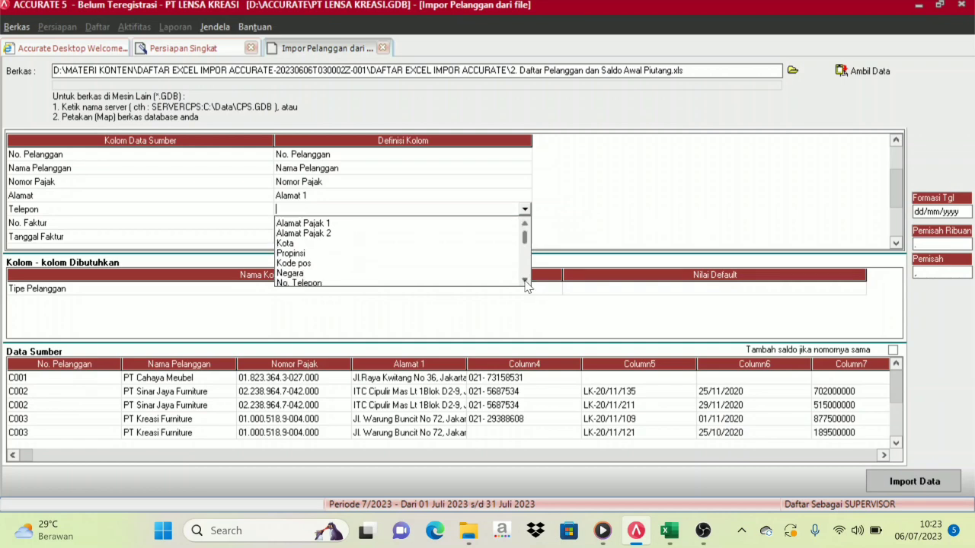
left_click(524, 282)
left_click(524, 281)
left_click(525, 281)
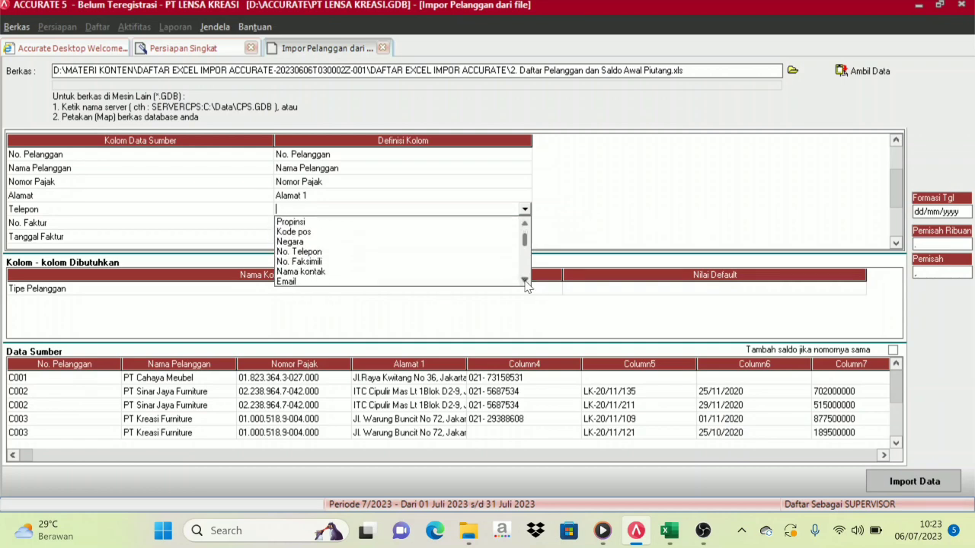
left_click(307, 252)
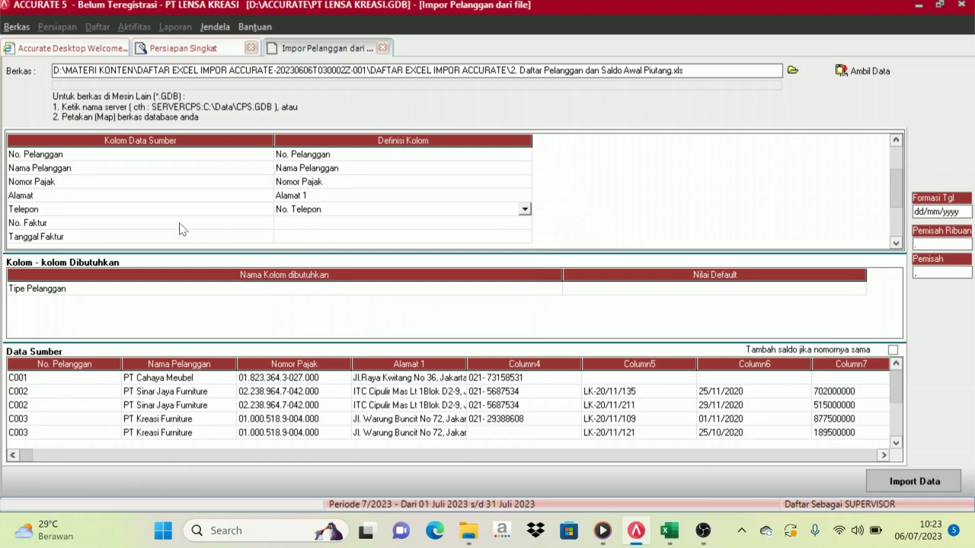
Map the source column No. Faktur to the No. Faktur Saldo Awal definition.
left_click(502, 224)
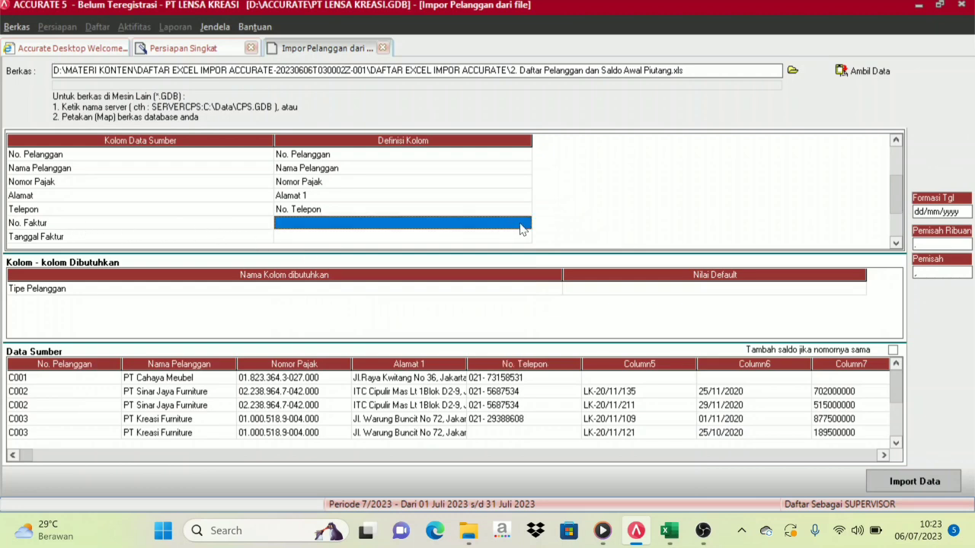
left_click(524, 223)
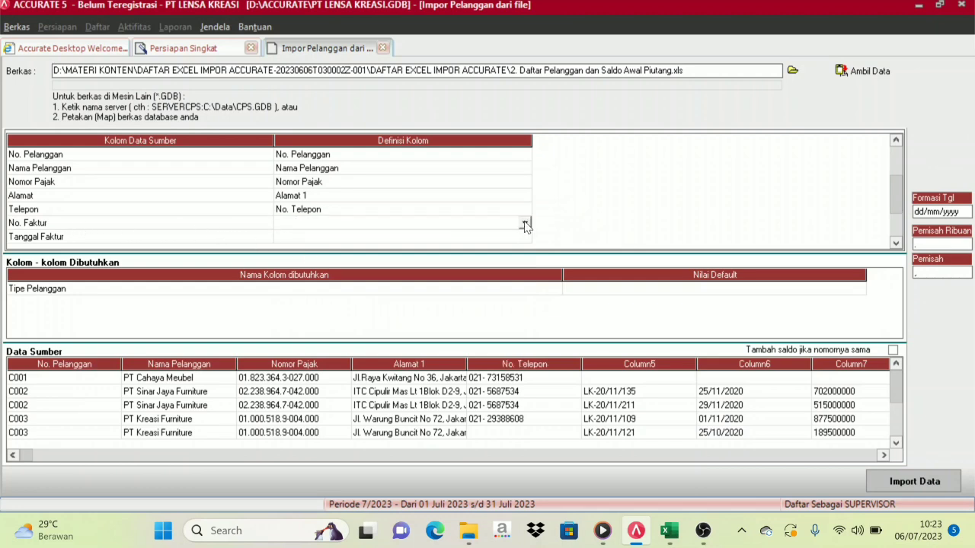
left_click(524, 224)
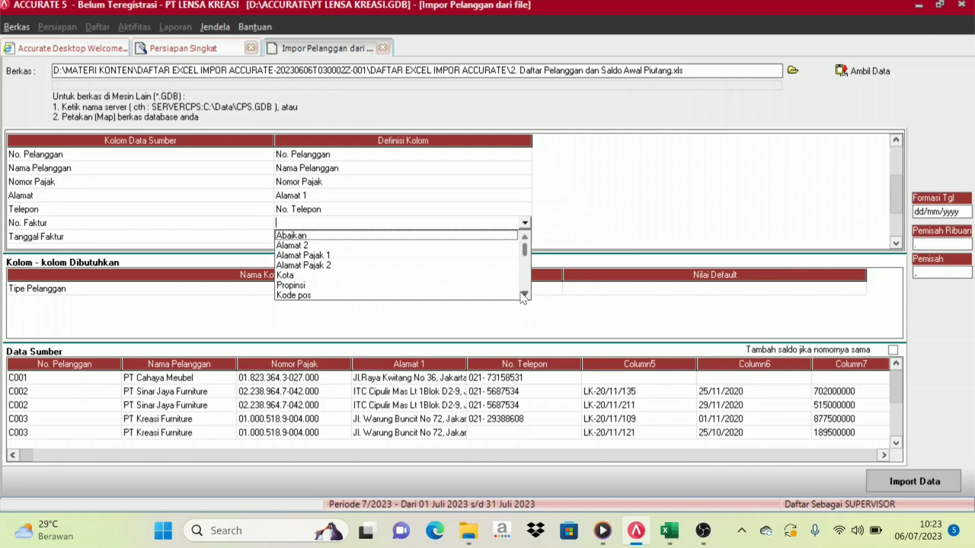
left_click(524, 295)
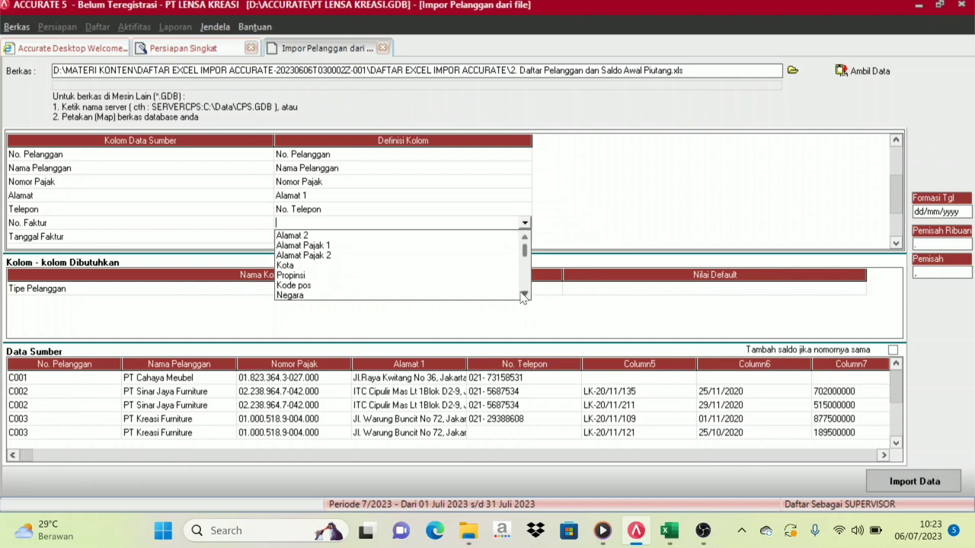
left_click(523, 294)
left_click(524, 295)
left_click(524, 294)
left_click(524, 294)
left_click(524, 295)
left_click(524, 294)
left_click(524, 295)
left_click(524, 295)
left_click(524, 295)
left_click(523, 295)
left_click(524, 295)
left_click(523, 294)
left_click(524, 295)
left_click(524, 295)
left_click(524, 295)
left_click(524, 295)
left_click(524, 295)
left_click(524, 295)
left_click(524, 295)
left_click(524, 294)
left_click(524, 295)
left_click(524, 294)
left_click(523, 294)
left_click(523, 295)
left_click(524, 294)
left_click(524, 295)
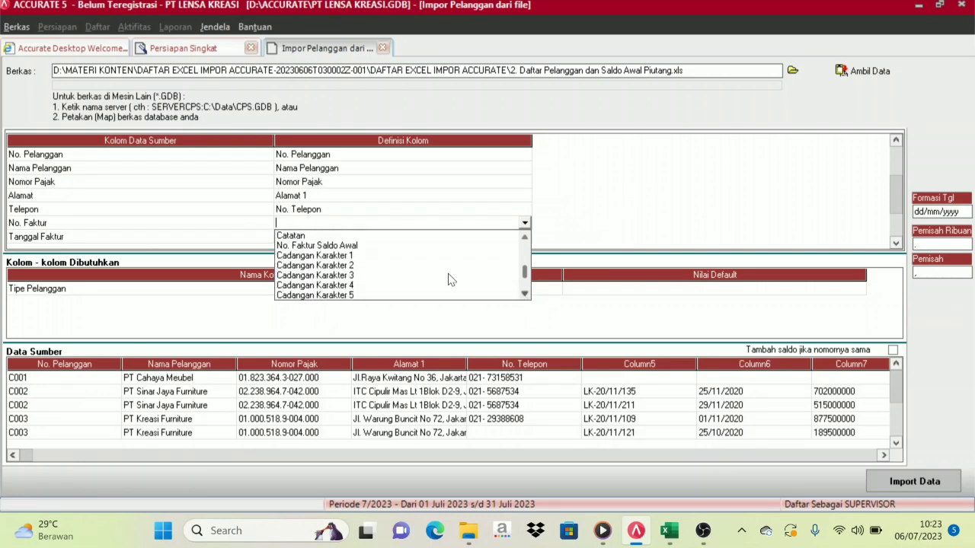
left_click(344, 248)
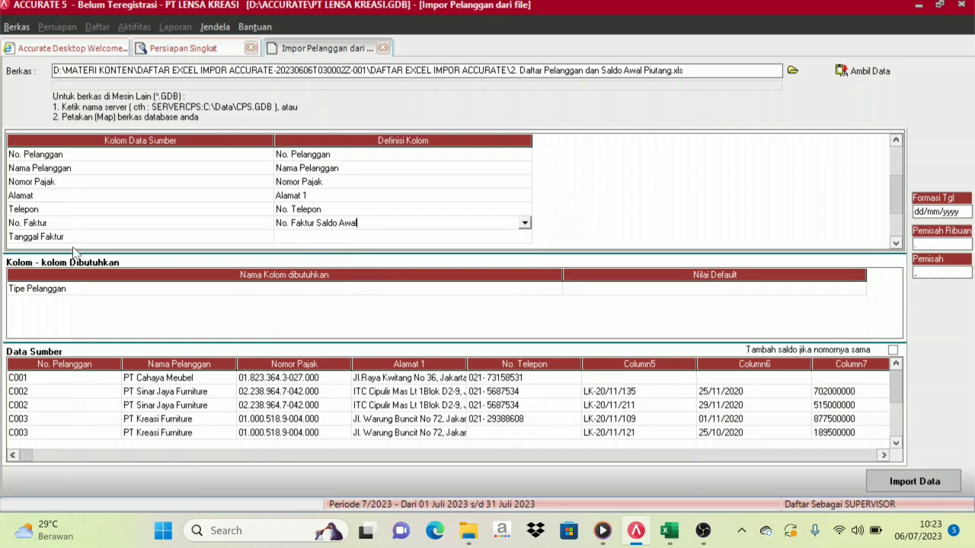
Map the source column Tanggal Faktur to the Saldo per tgl definition.
left_click(521, 242)
left_click(525, 239)
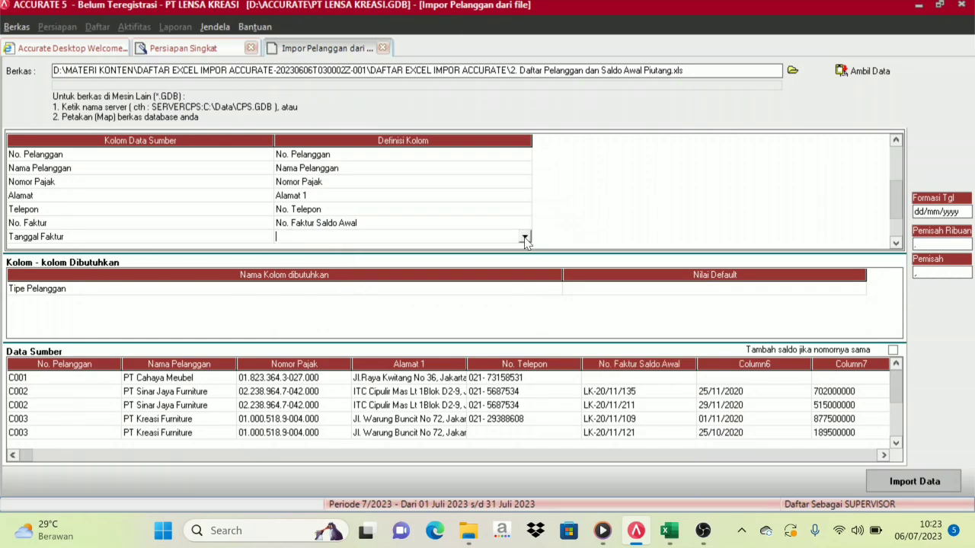
left_click(525, 238)
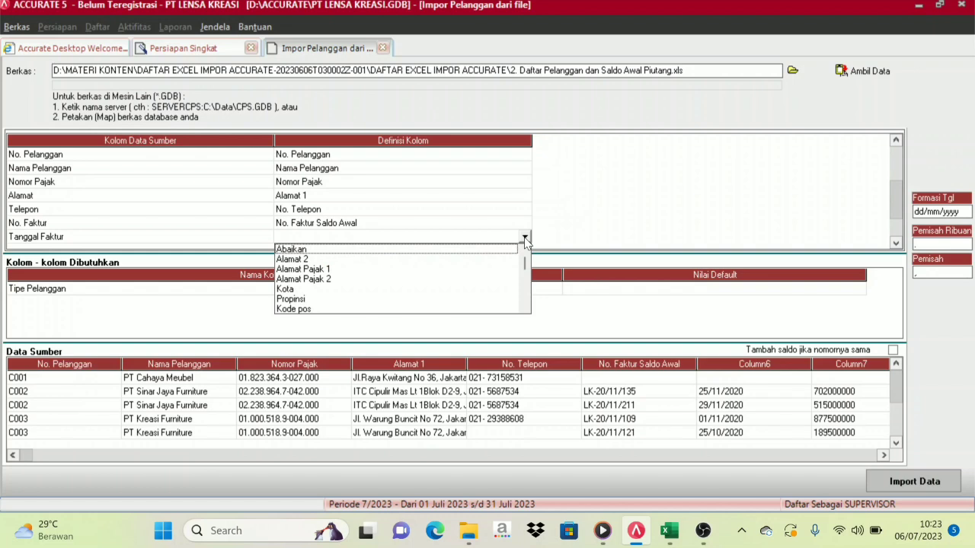
left_click_drag(525, 309, 525, 311)
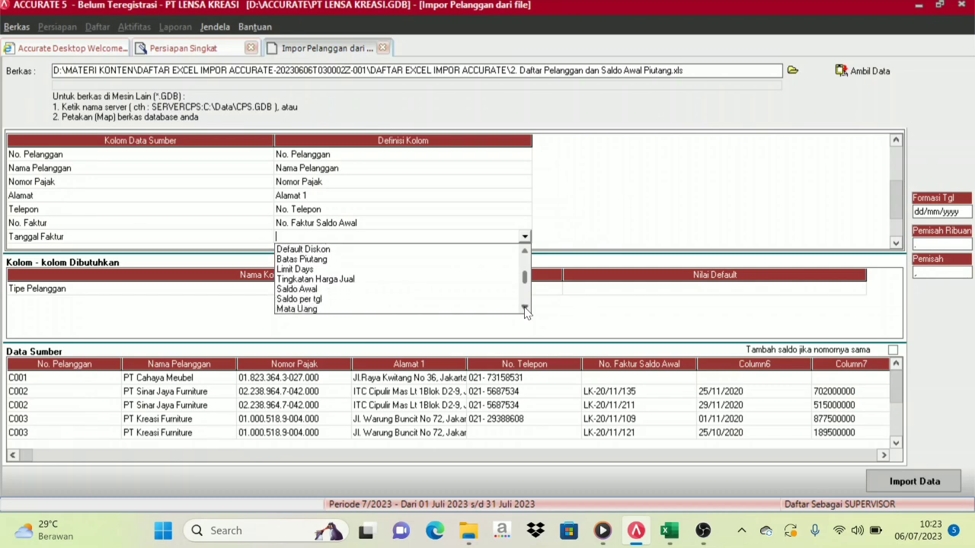
left_click(324, 299)
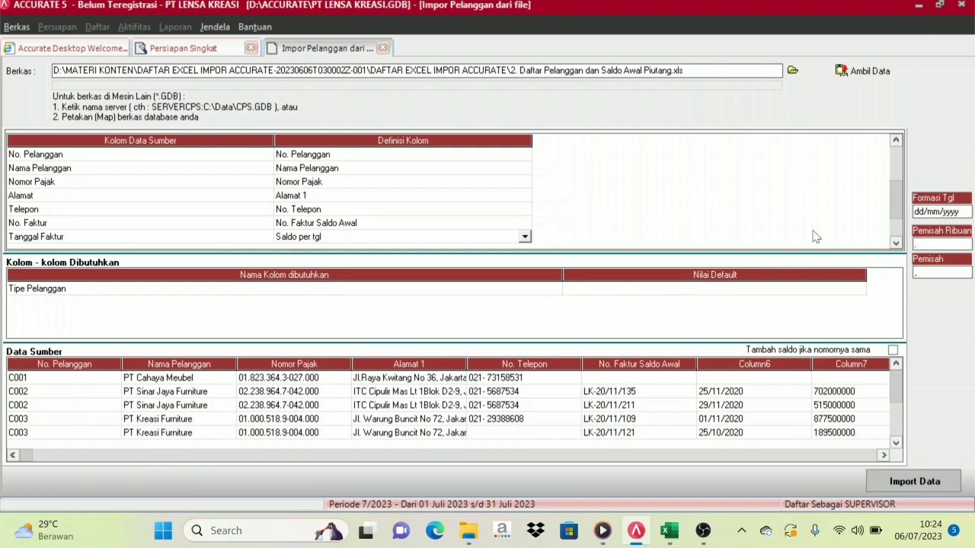
Map the source column Saldo Piutang to the Saldo Awal definition.
left_click(897, 243)
left_click(896, 245)
left_click(896, 245)
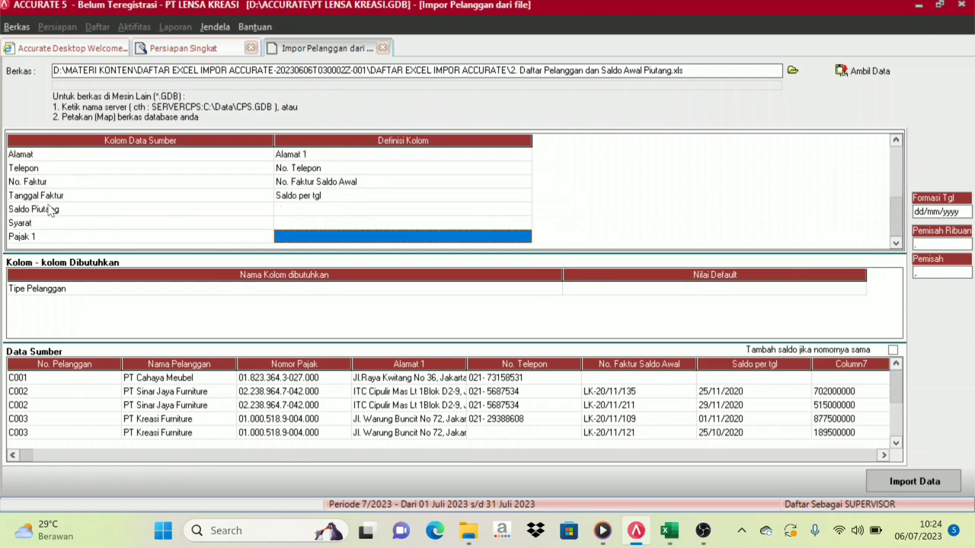
left_click(364, 212)
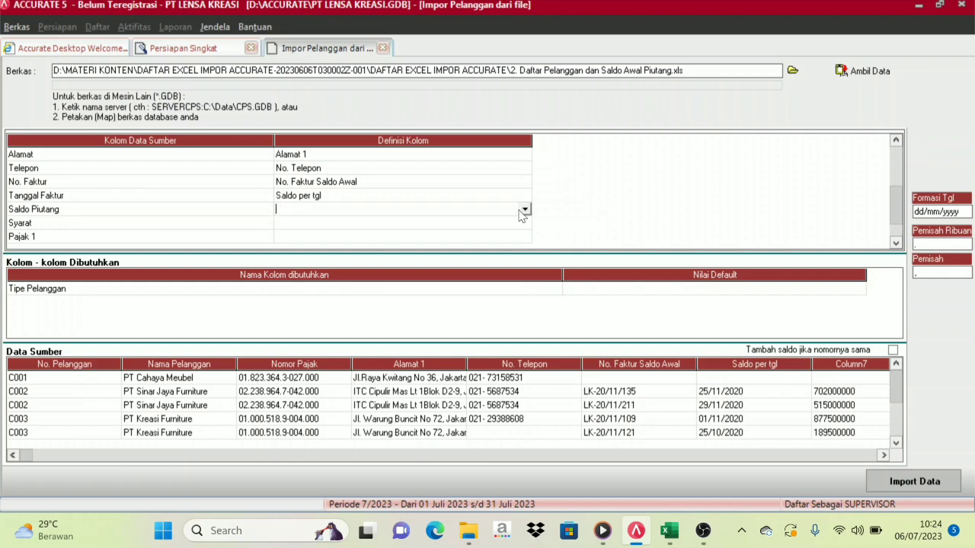
left_click(524, 210)
left_click(525, 281)
left_click(524, 280)
left_click(527, 280)
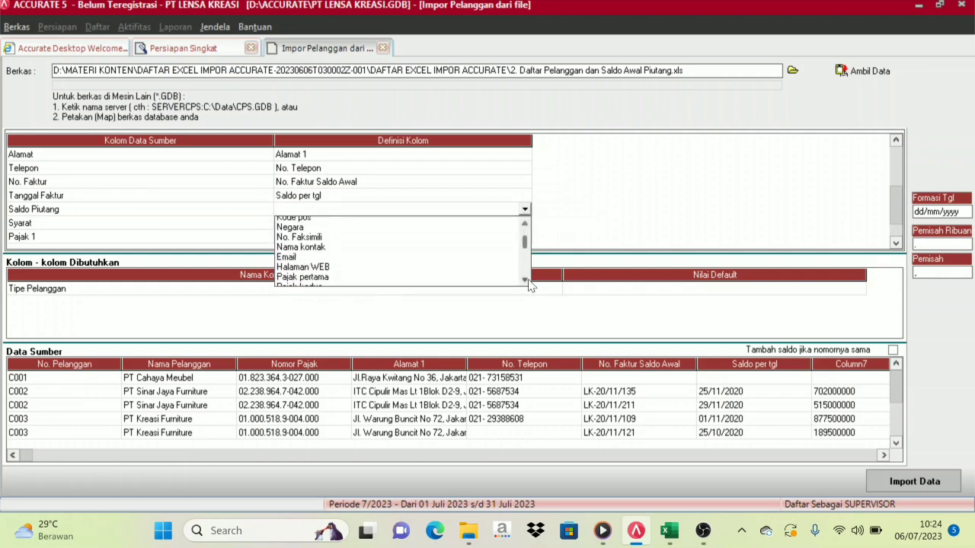
left_click(524, 280)
left_click(524, 280)
left_click(524, 280)
left_click(524, 280)
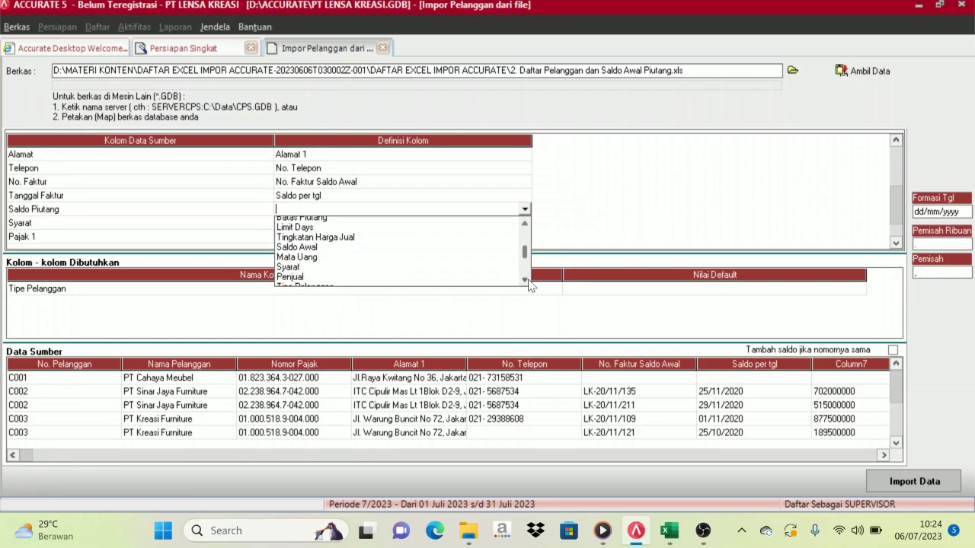
left_click(319, 242)
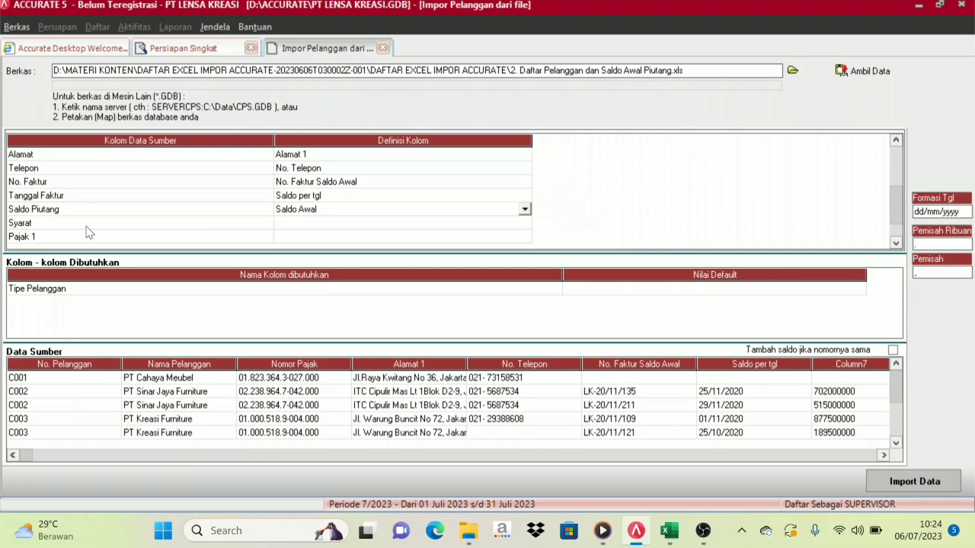
Map the source column Syarat to the Syarat definition.
left_click(516, 226)
left_click(525, 225)
left_click(525, 224)
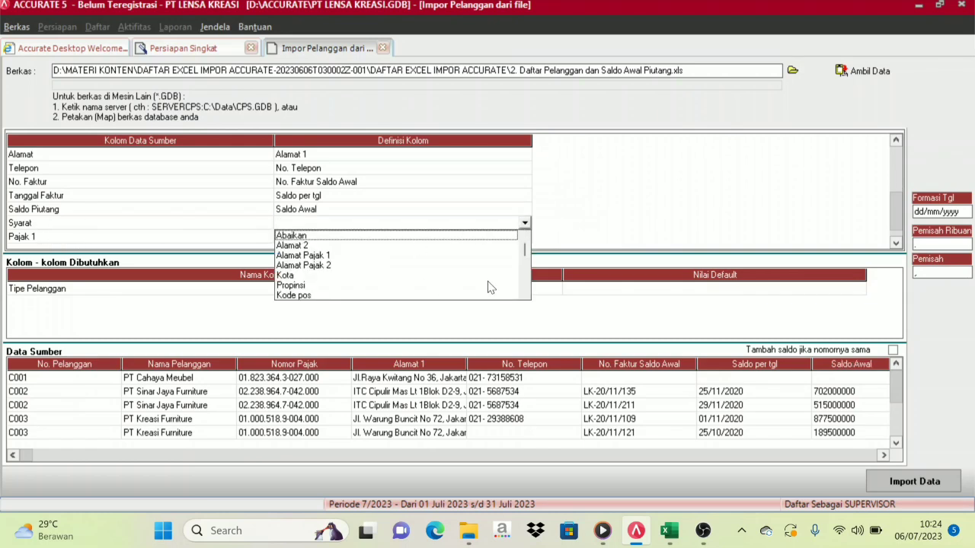
left_click(526, 295)
left_click(525, 295)
left_click(526, 296)
left_click(526, 295)
left_click(525, 296)
left_click(525, 295)
left_click(525, 295)
left_click(526, 295)
left_click(526, 295)
left_click(526, 295)
left_click(525, 296)
left_click(525, 295)
left_click(525, 295)
left_click(526, 295)
left_click(525, 296)
left_click(526, 295)
left_click(526, 295)
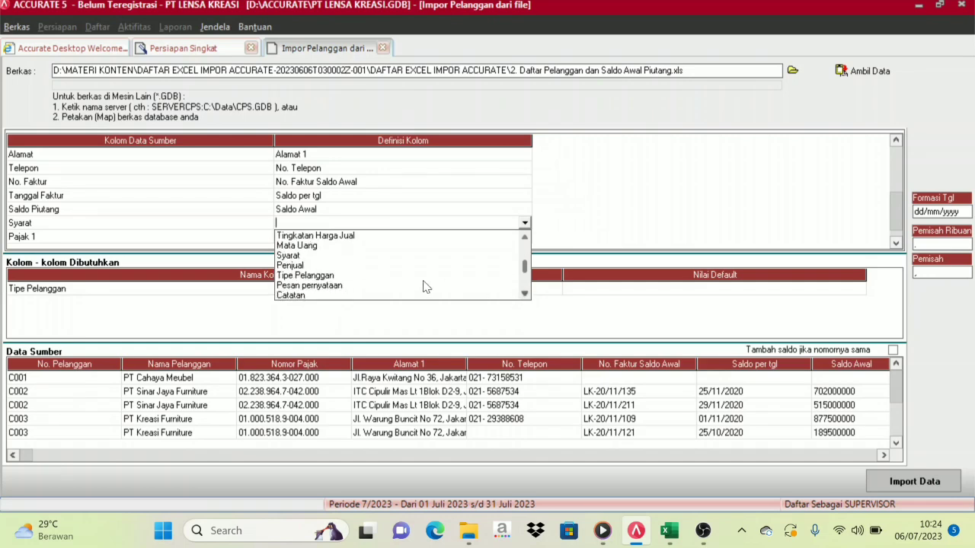
left_click(289, 256)
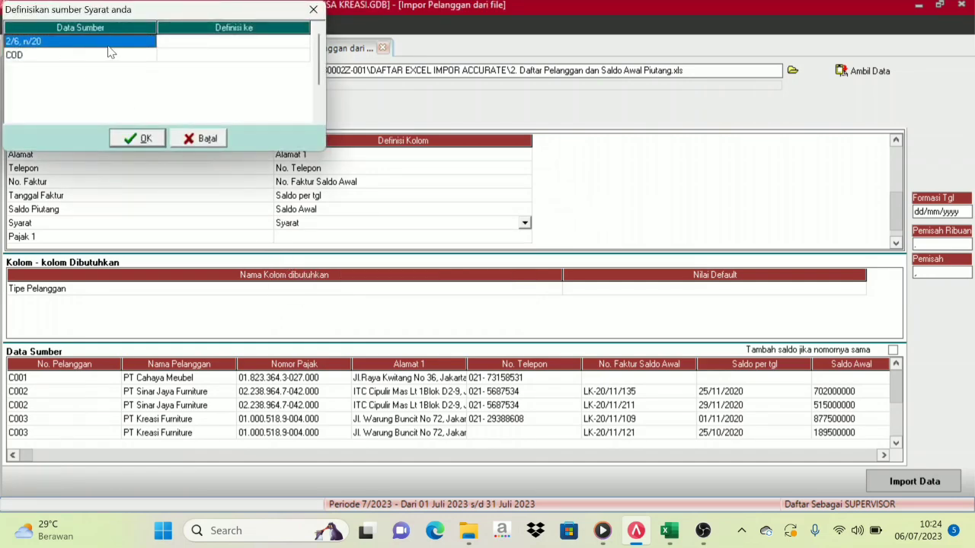
Define the source payment terms 2/6, n/20 as 2/6 n/20 and COD as C.O.D, and accept the definitions.
left_click(224, 47)
left_click(240, 52)
left_click(303, 42)
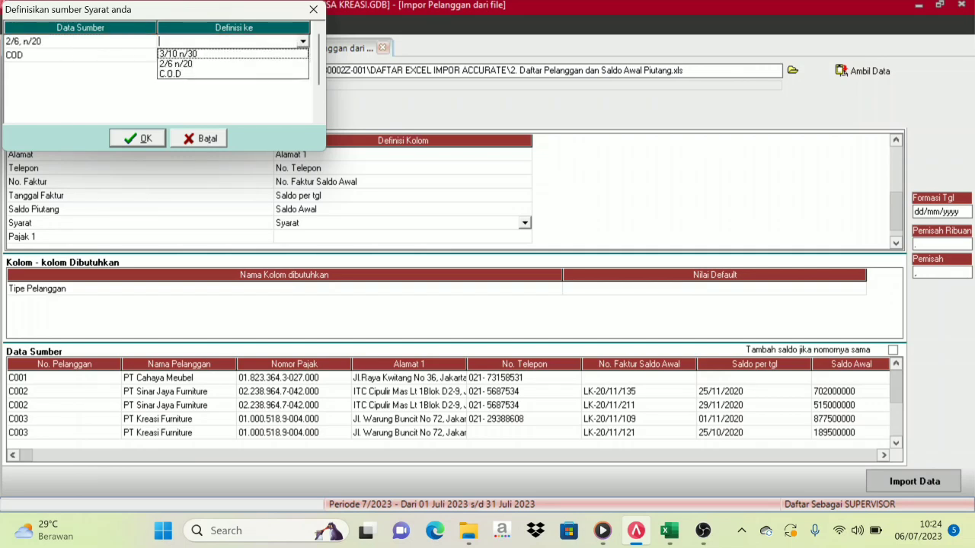
left_click(182, 64)
left_click(181, 61)
left_click(284, 60)
left_click(301, 56)
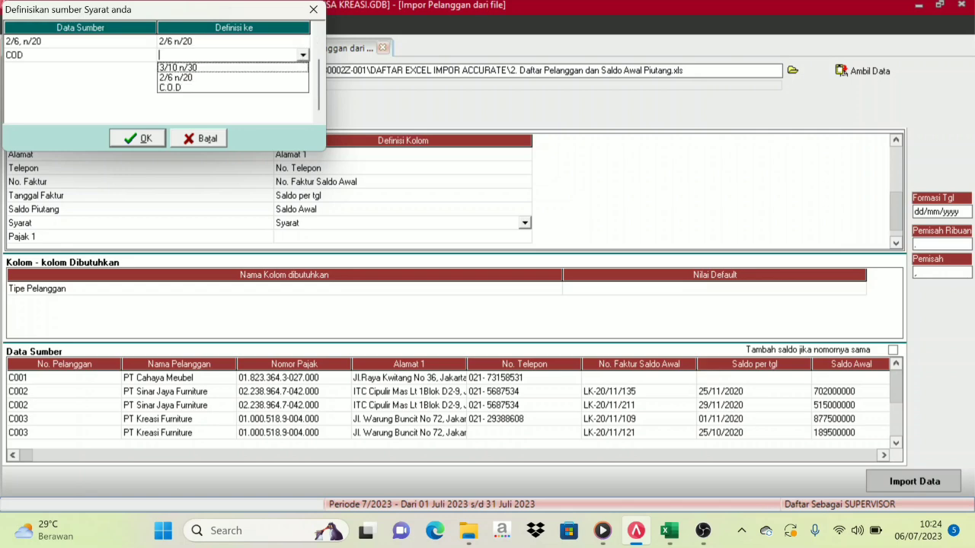
left_click(181, 88)
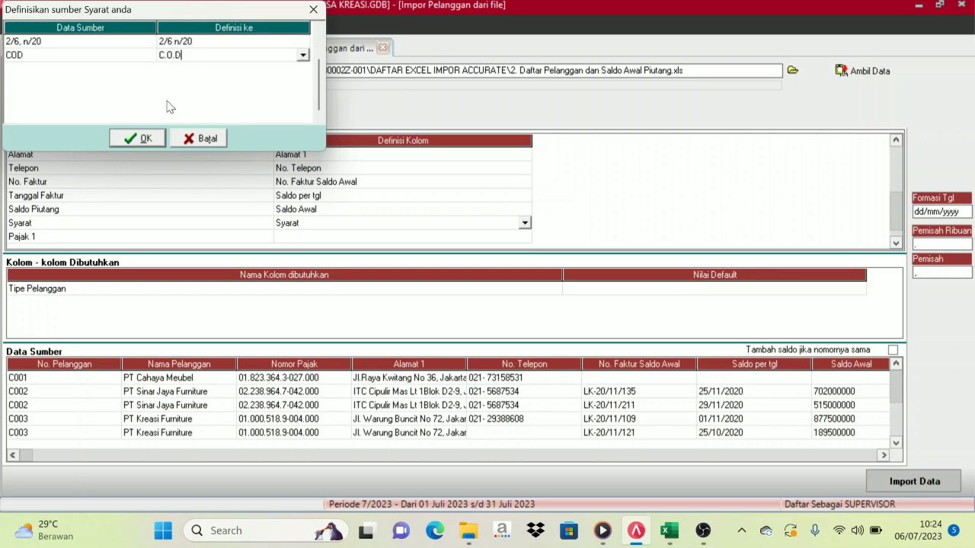
left_click(139, 139)
Map the source column Pajak 1 to the Pajak pertama definition.
left_click(512, 241)
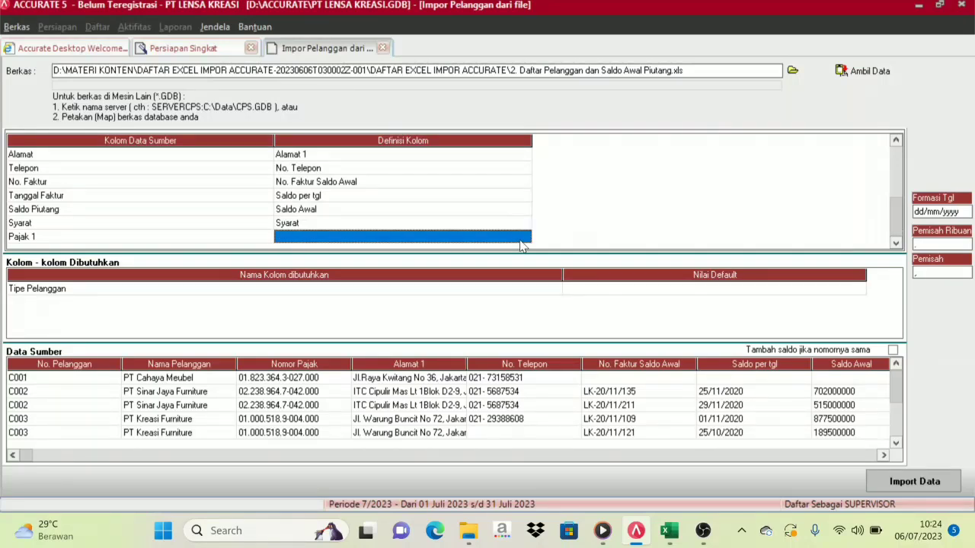
left_click(521, 240)
left_click(524, 237)
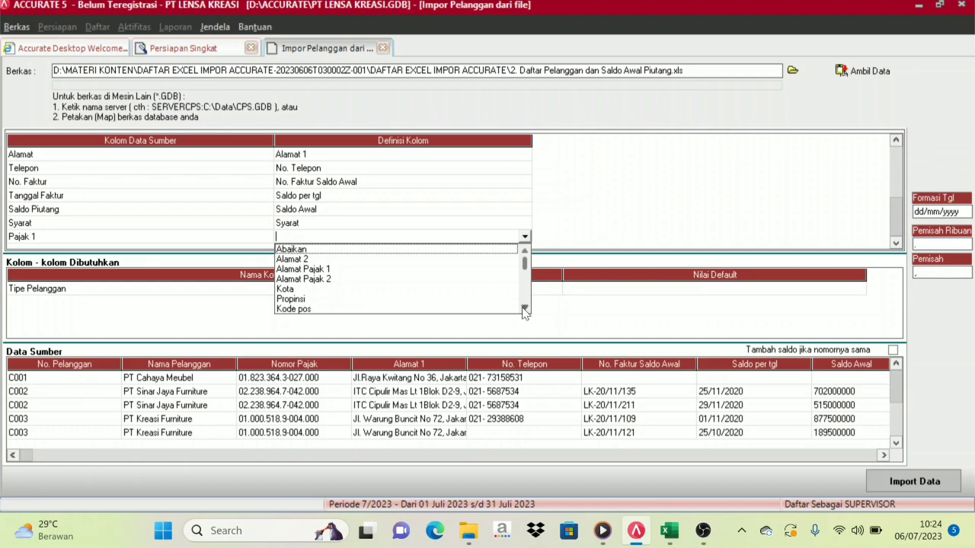
left_click(524, 309)
left_click(524, 309)
left_click(524, 309)
left_click(524, 310)
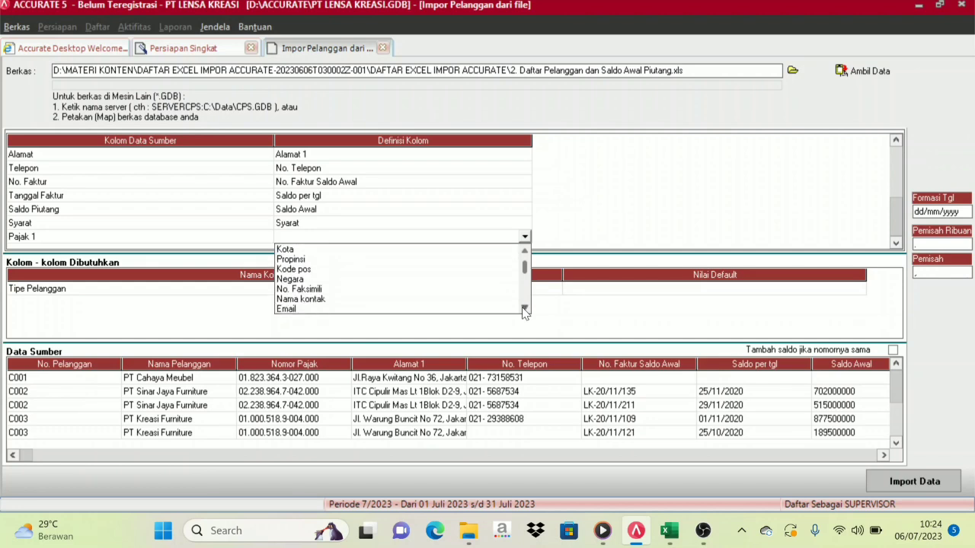
left_click(524, 309)
left_click(524, 309)
left_click(524, 309)
left_click(524, 309)
left_click(524, 309)
left_click(524, 309)
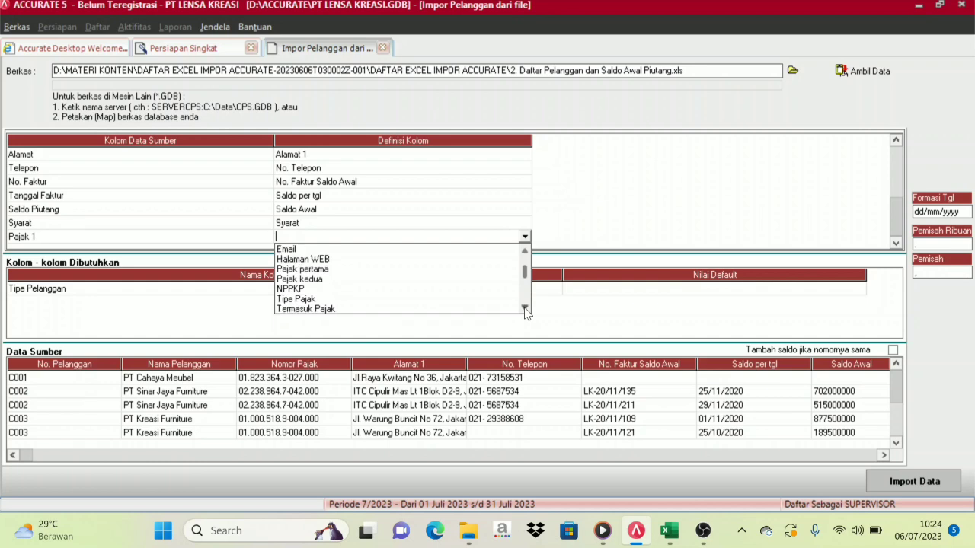
left_click(525, 251)
left_click(524, 251)
left_click(525, 252)
left_click(525, 251)
left_click(525, 251)
left_click(524, 251)
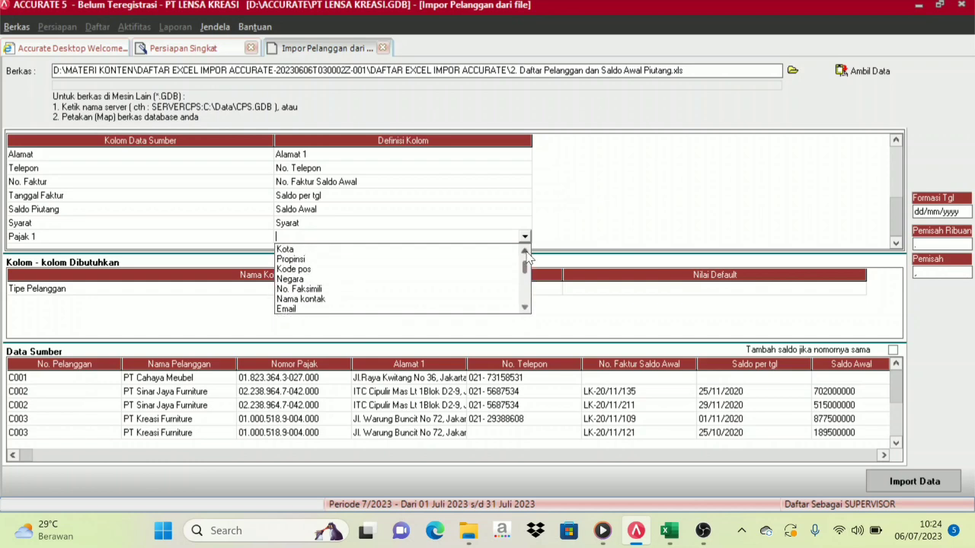
left_click(525, 252)
left_click(525, 251)
left_click(525, 251)
left_click(524, 308)
left_click(524, 308)
left_click(524, 308)
left_click(524, 307)
left_click(524, 308)
left_click(524, 308)
left_click(524, 308)
left_click(523, 307)
left_click(524, 307)
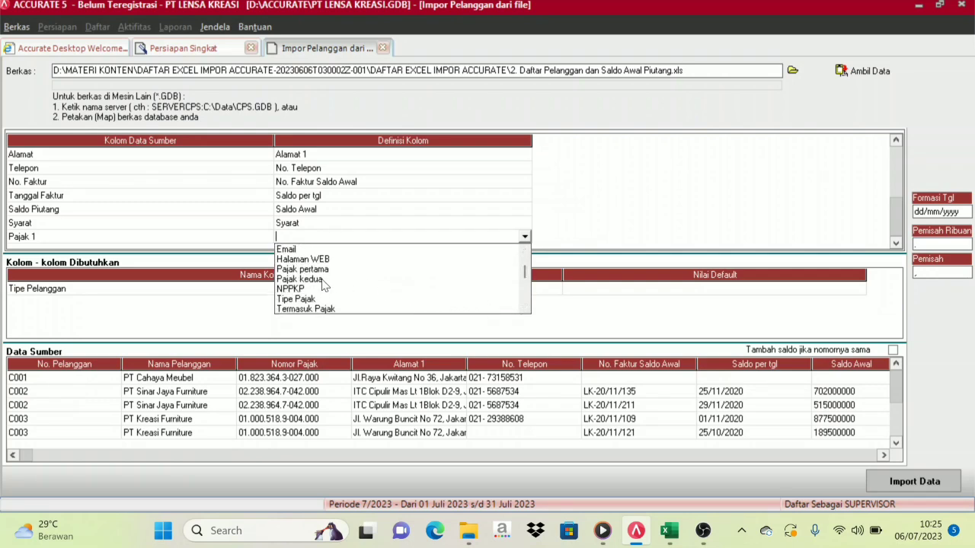
left_click(320, 268)
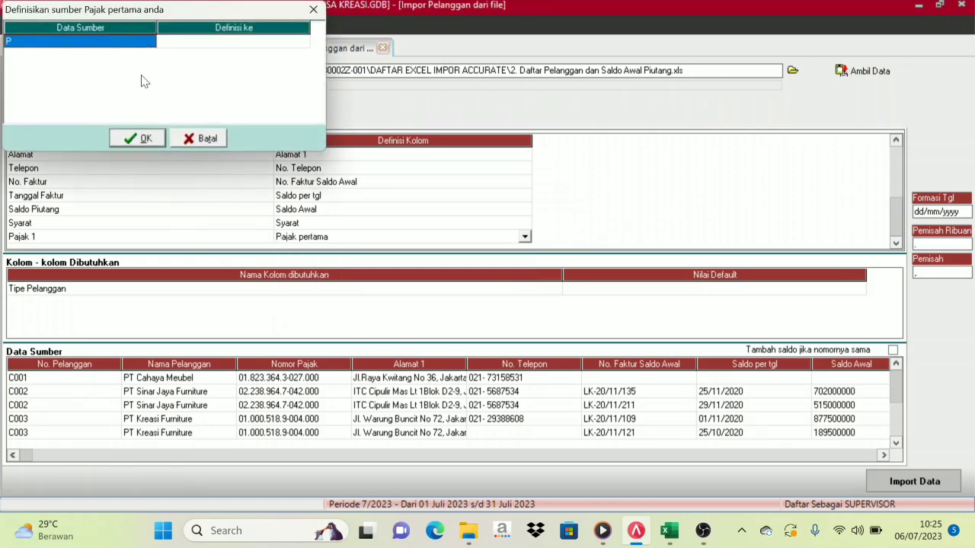
Define the source tax code P as PPN and accept the definition.
left_click(219, 44)
left_click(303, 42)
left_click(187, 55)
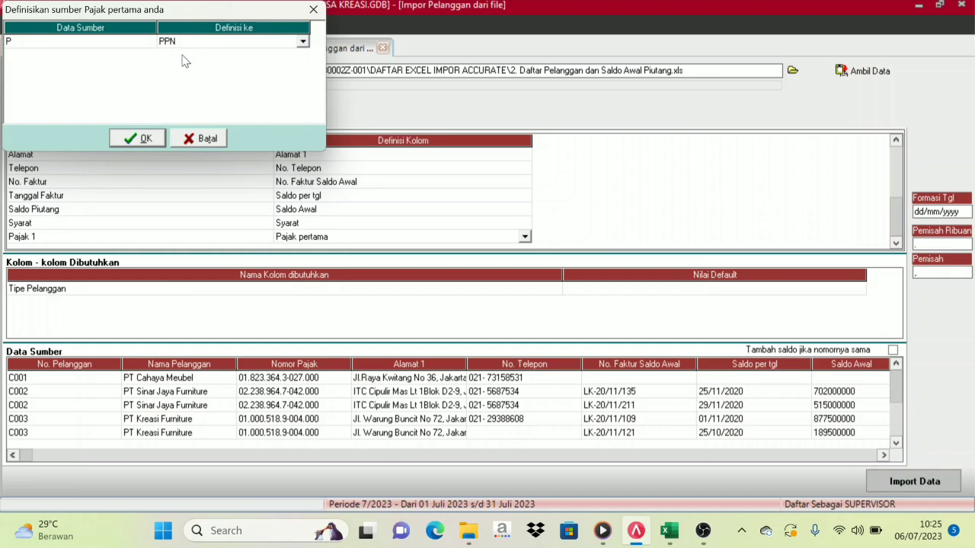
left_click(131, 138)
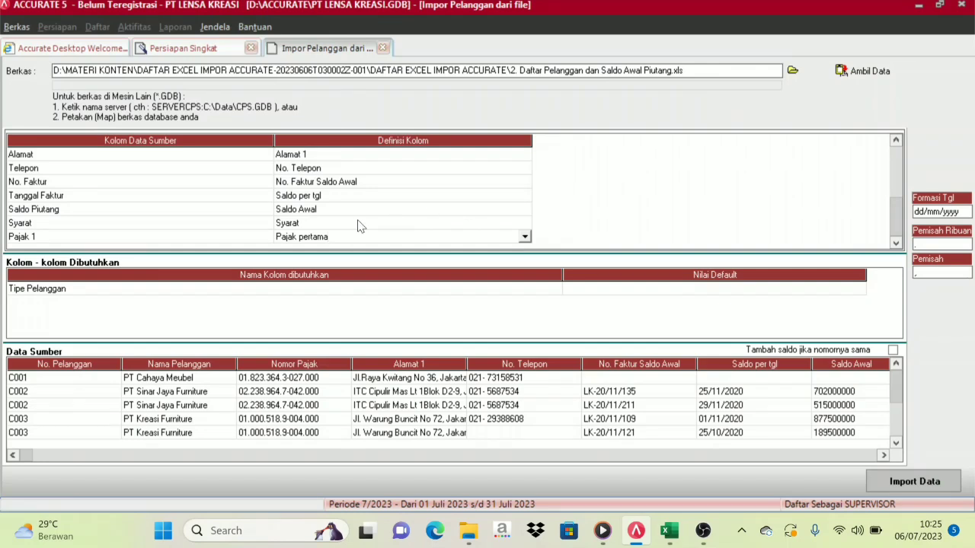
left_click(897, 244)
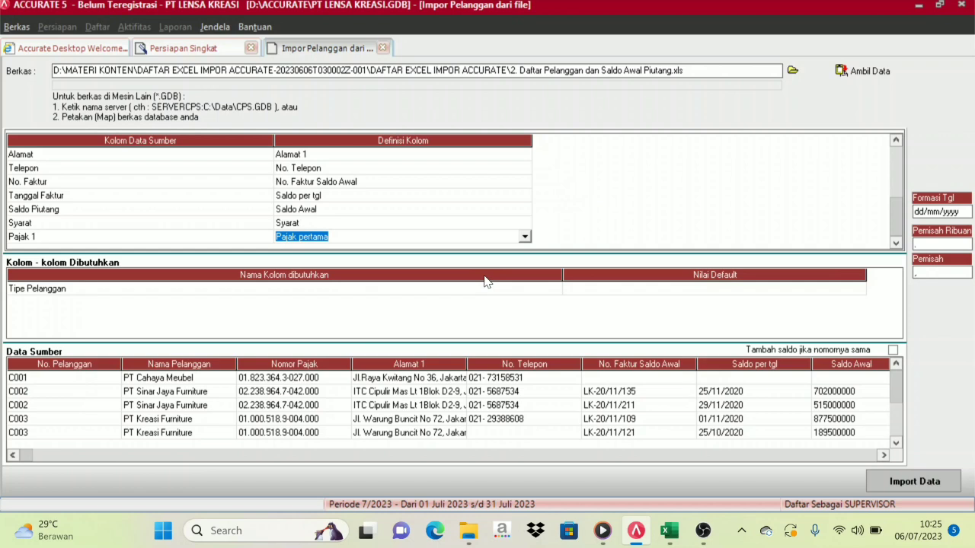
Set the default value of the required column Tipe Pelanggan to Umum.
left_click(38, 294)
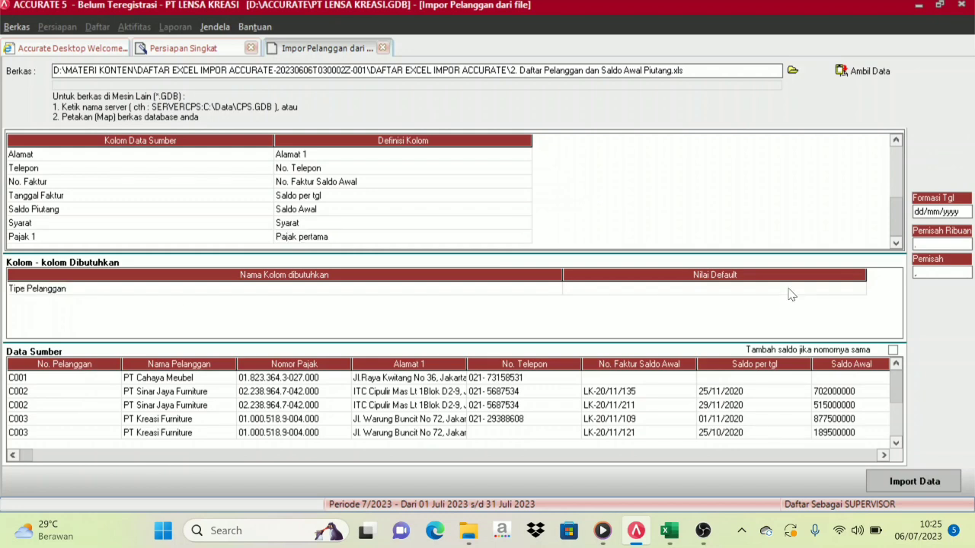
left_click(792, 295)
left_click(791, 295)
left_click(859, 289)
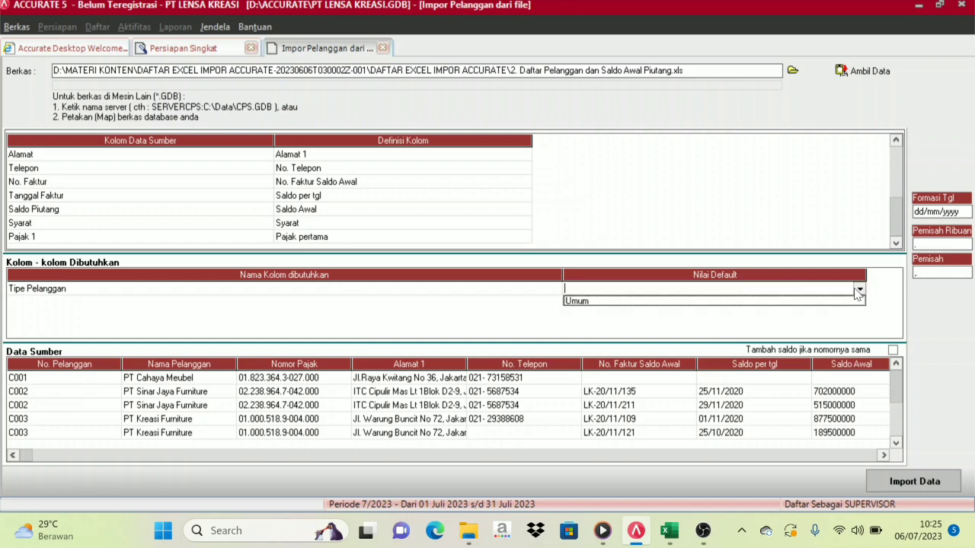
left_click(579, 301)
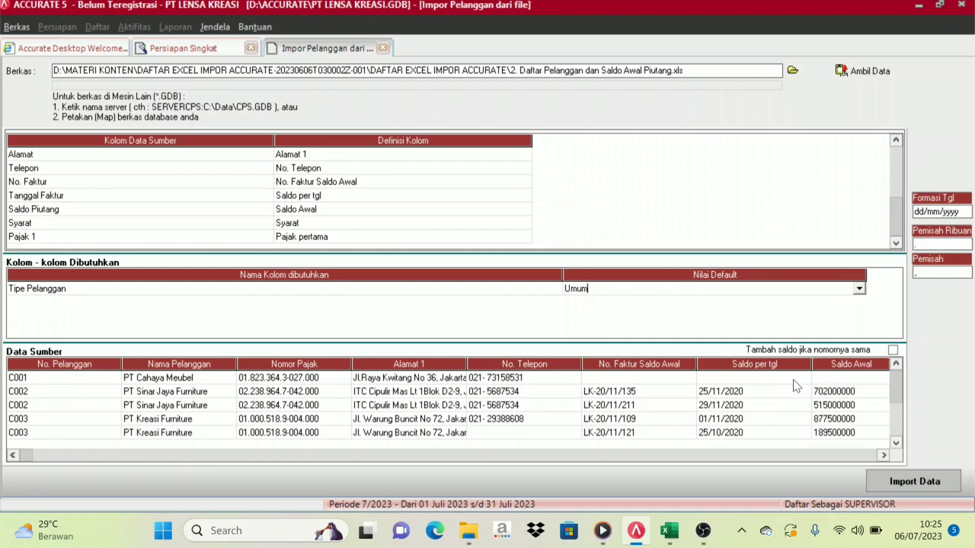
Enable Tambah saldo jika nomornya sama and import the customer data.
left_click(894, 354)
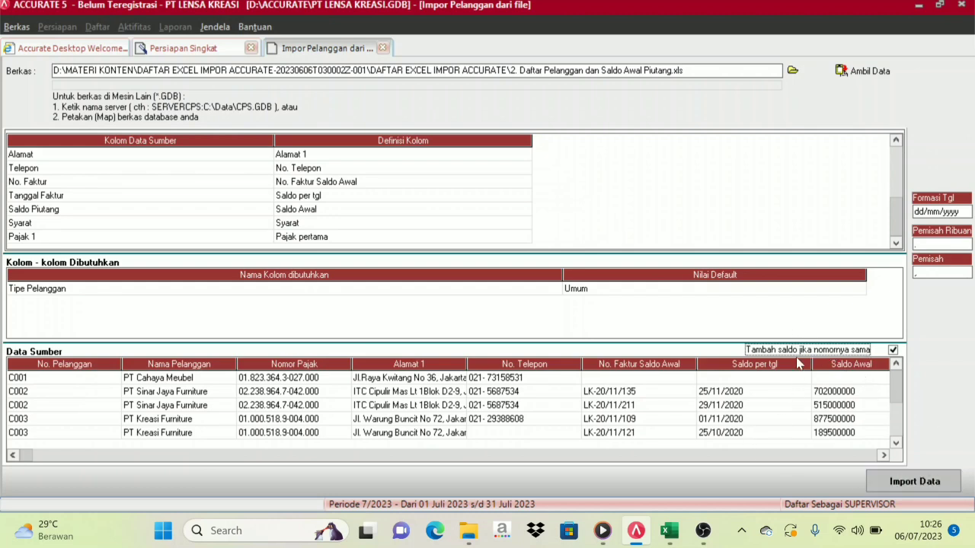
left_click(914, 481)
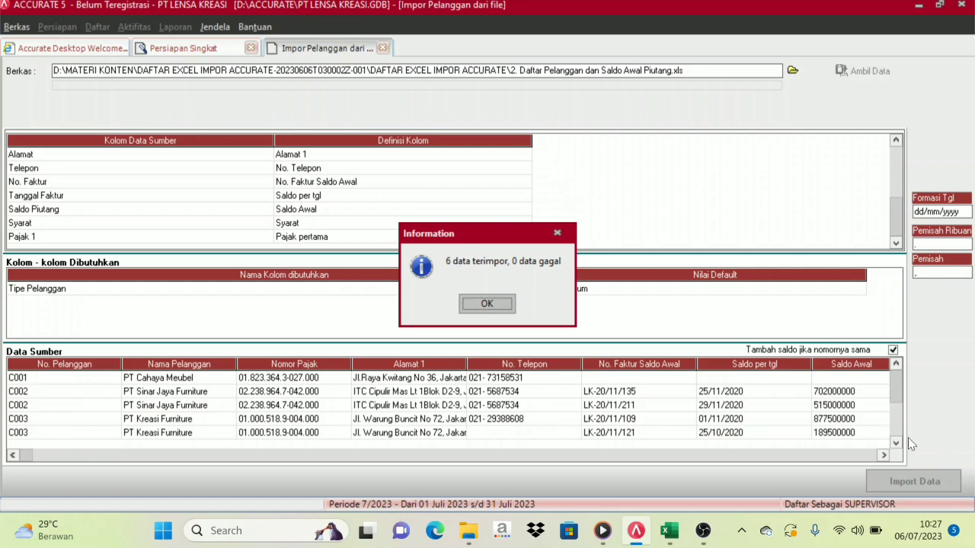
left_click(486, 305)
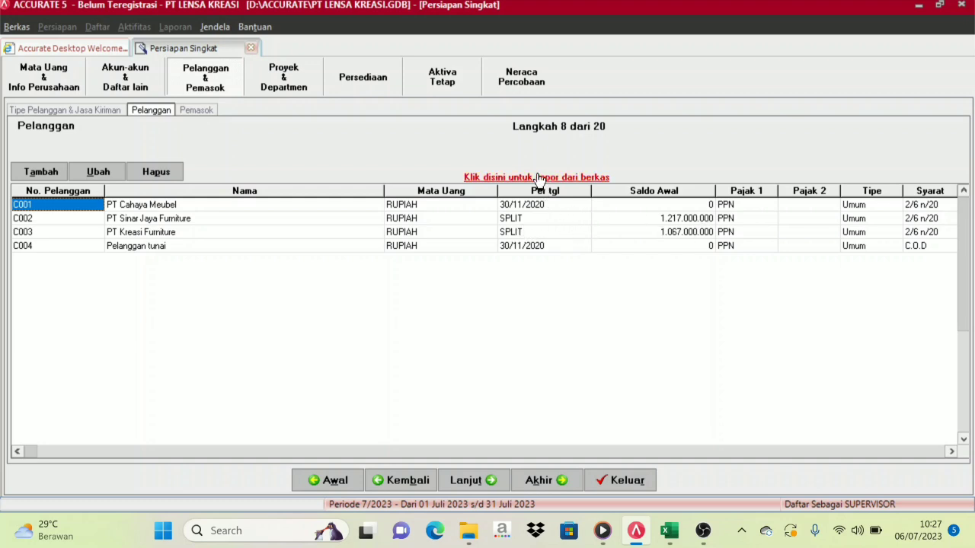
Continue the quick setup to the Pemasok step and look up the supplier list in the INFORMASI PERUSAHAAN workbook in Excel.
left_click(485, 485)
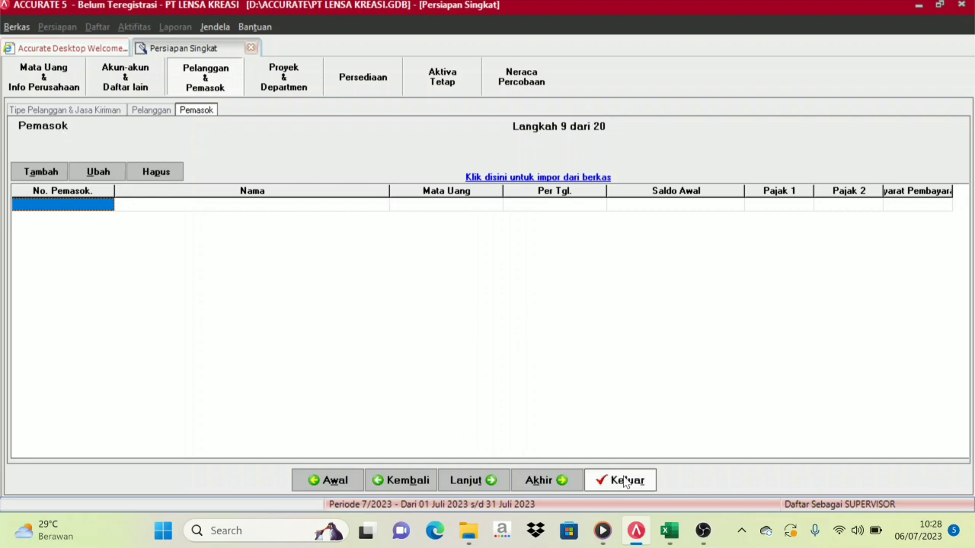
mouse_move(669, 530)
left_click(520, 478)
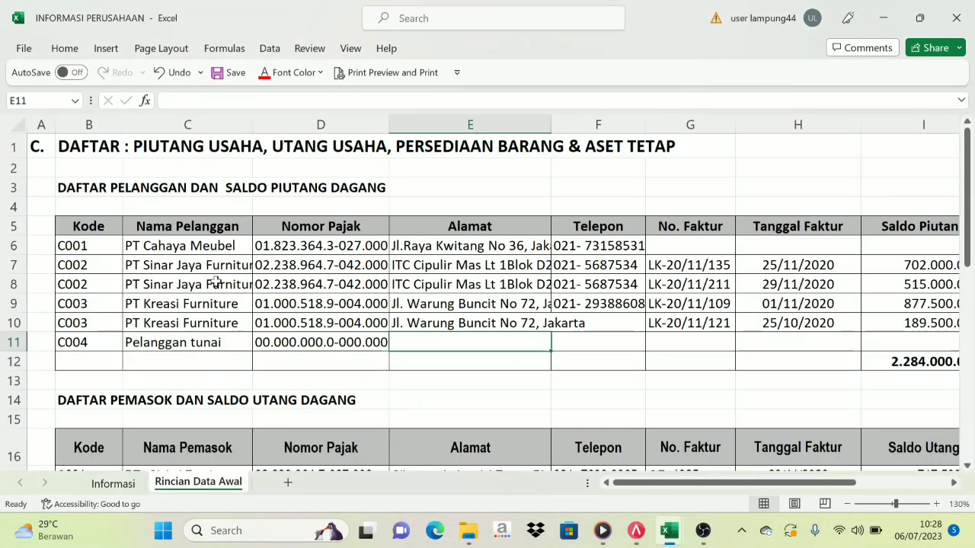
scroll(191, 285, "down", 2)
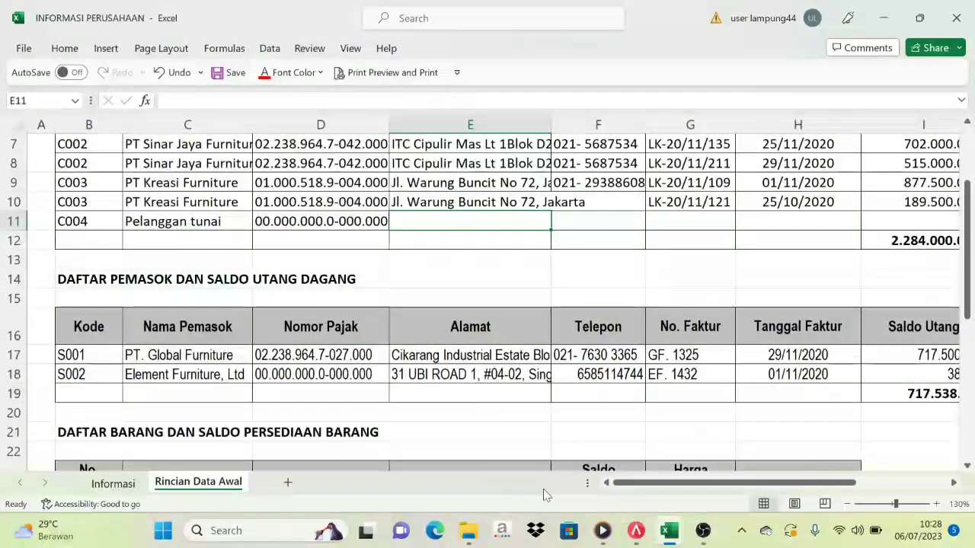
mouse_move(667, 538)
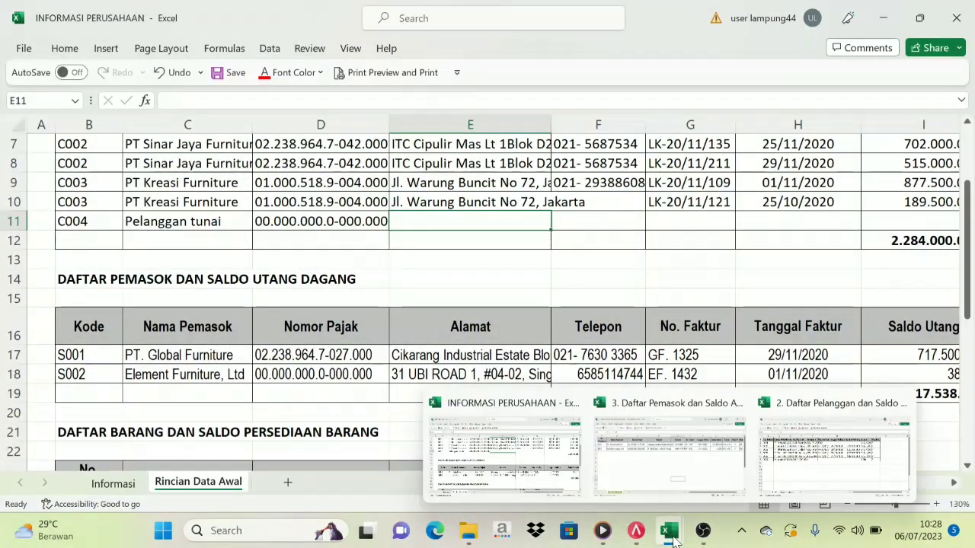
Compare the supplier list in the 3. Daftar Pemasok dan Saldo Awal Utang workbook with the INFORMASI PERUSAHAAN workbook.
left_click(675, 475)
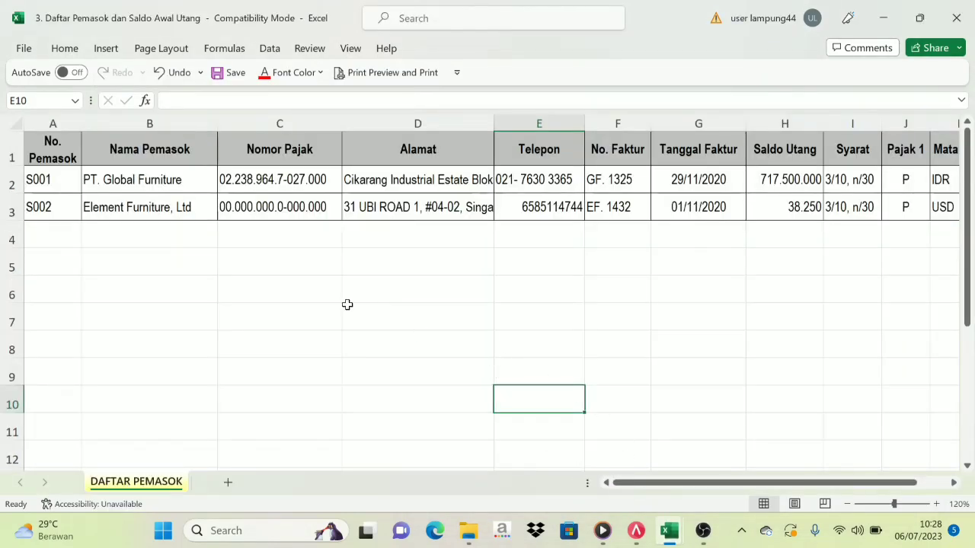
left_click(308, 308)
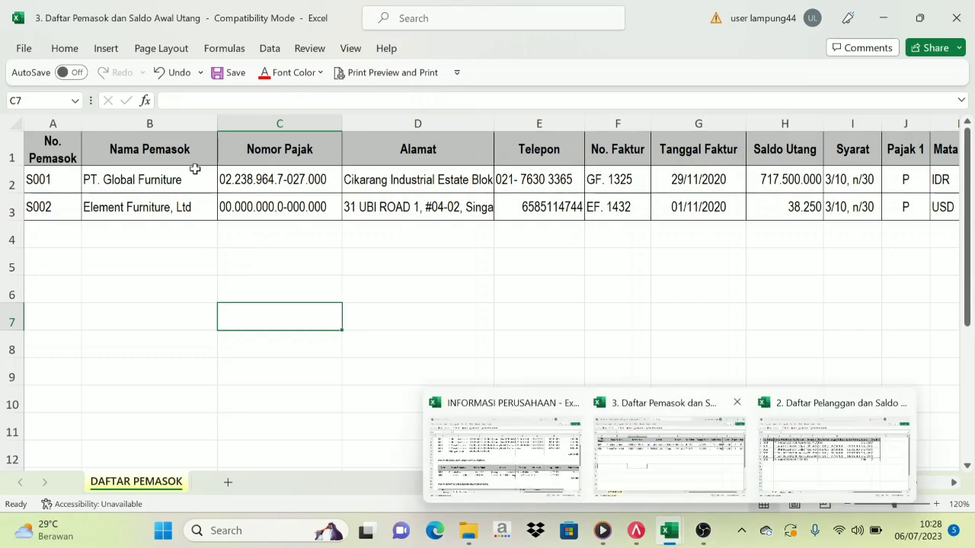
mouse_move(674, 537)
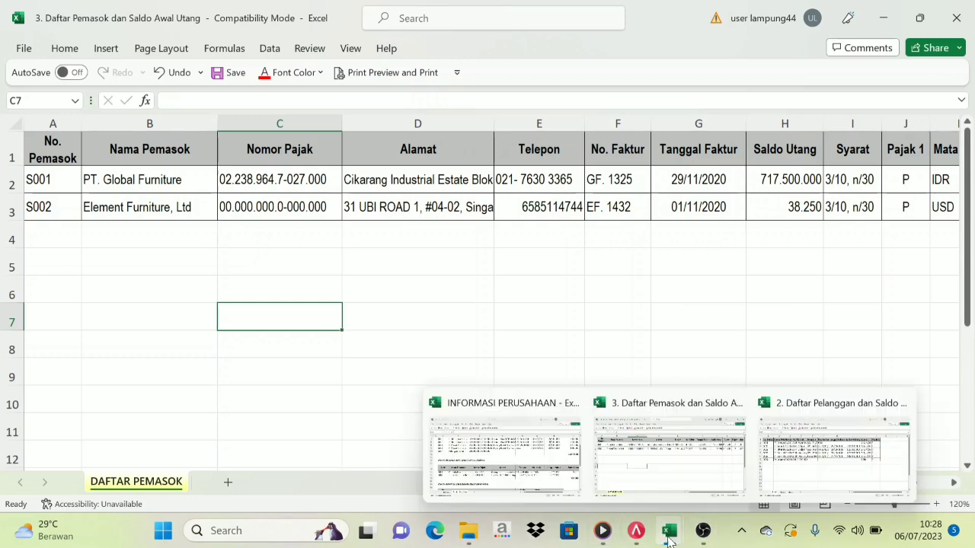
left_click(512, 488)
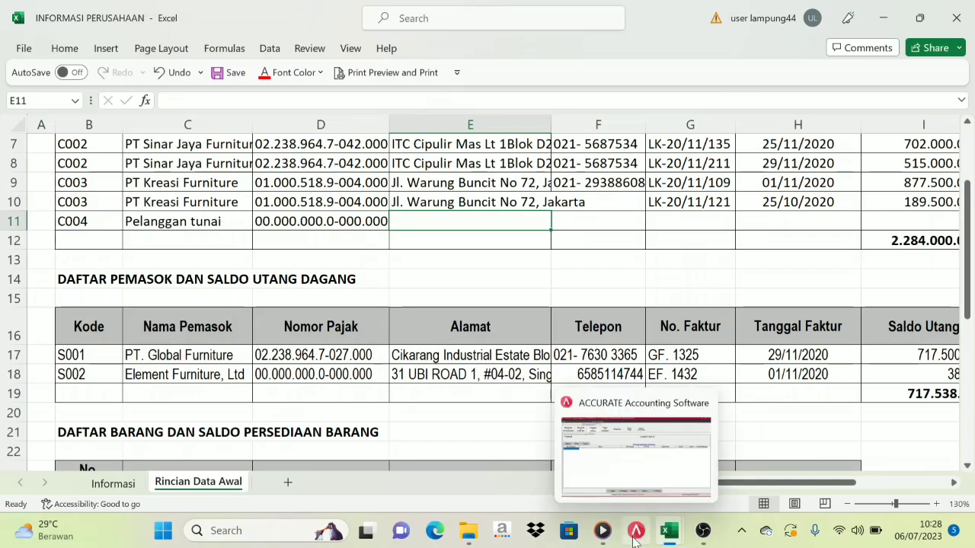
mouse_move(670, 533)
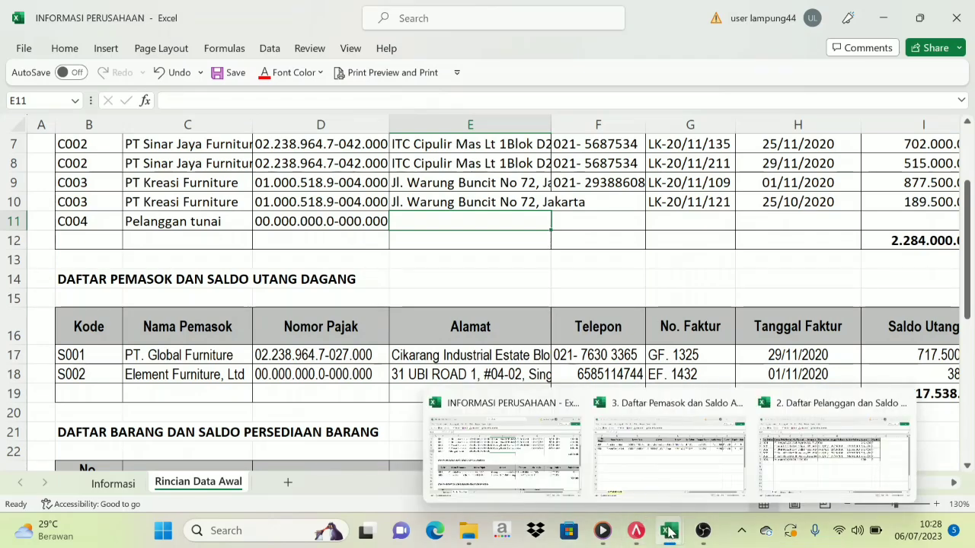
left_click(673, 467)
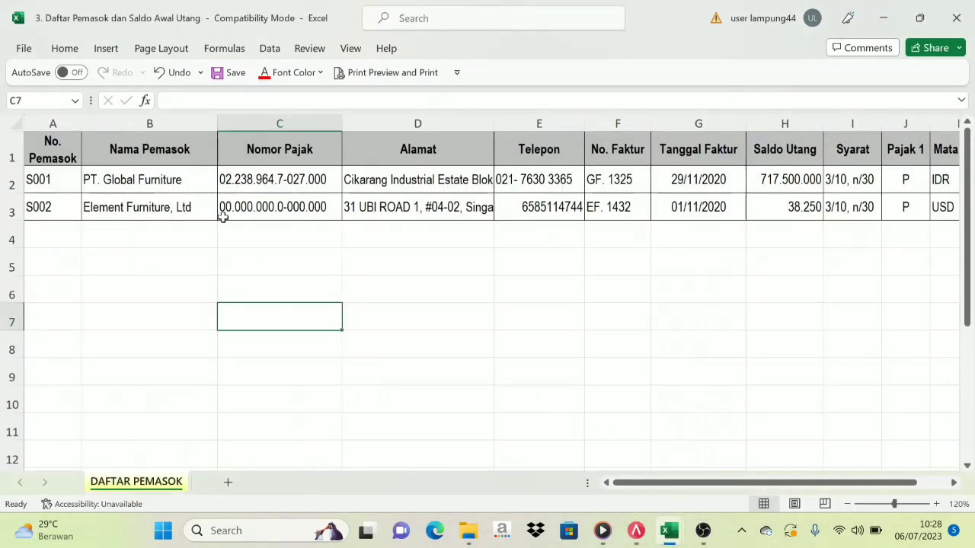
Switch to Accurate and start the supplier import from file, choosing the Excel file 3. Daftar Pemasok dan Saldo Awal Utang.
left_click(636, 531)
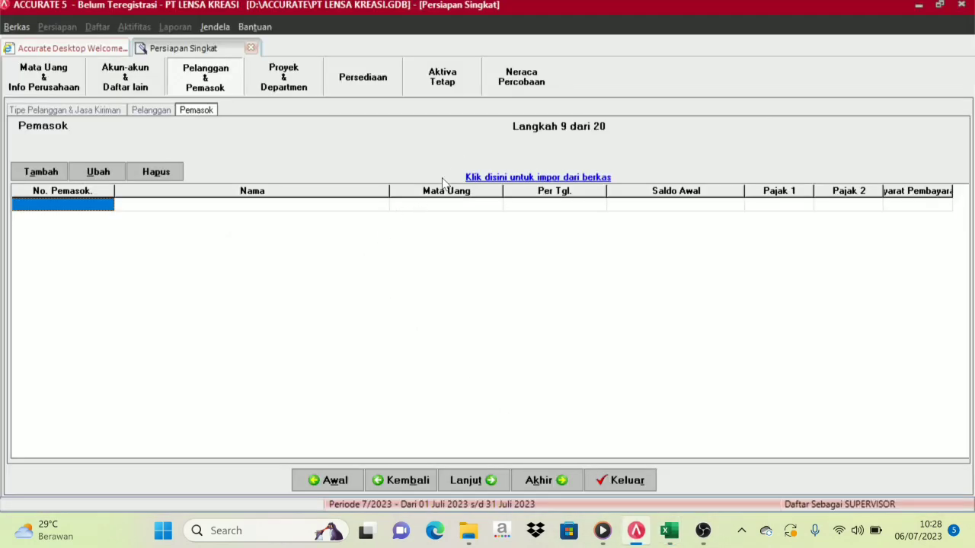
left_click(525, 177)
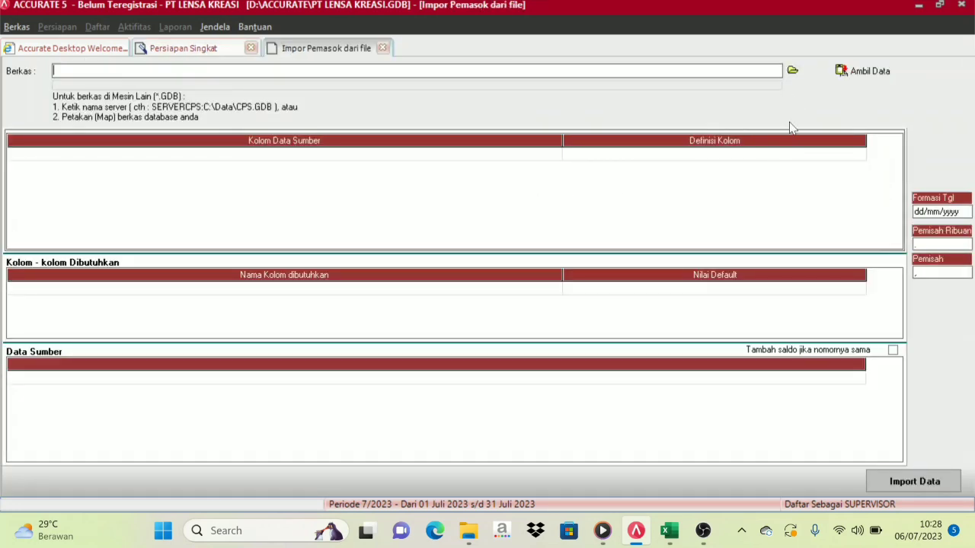
left_click(793, 72)
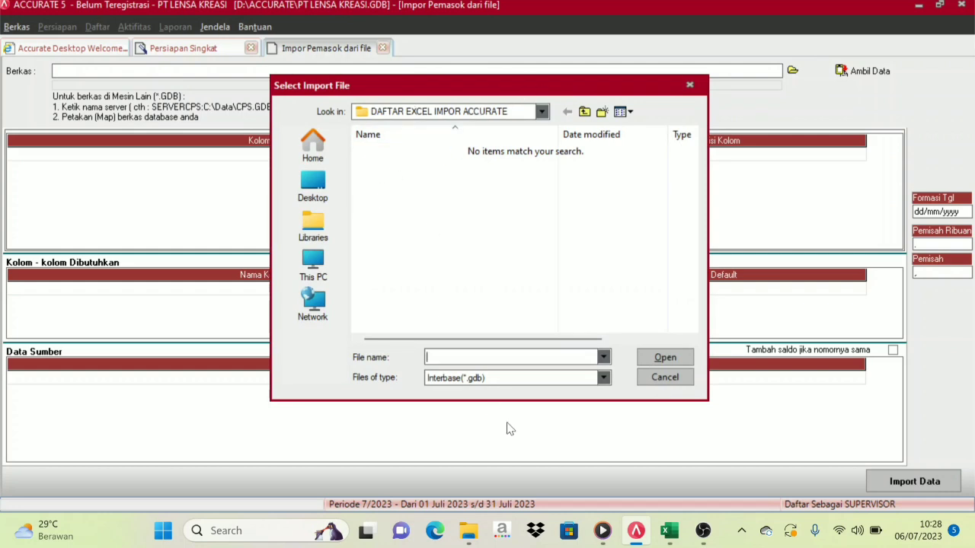
left_click(603, 357)
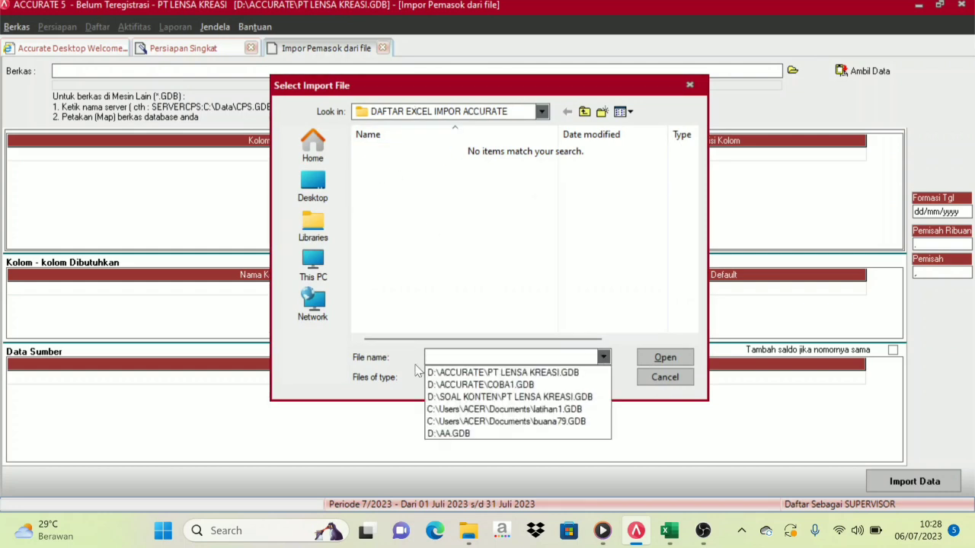
left_click(370, 358)
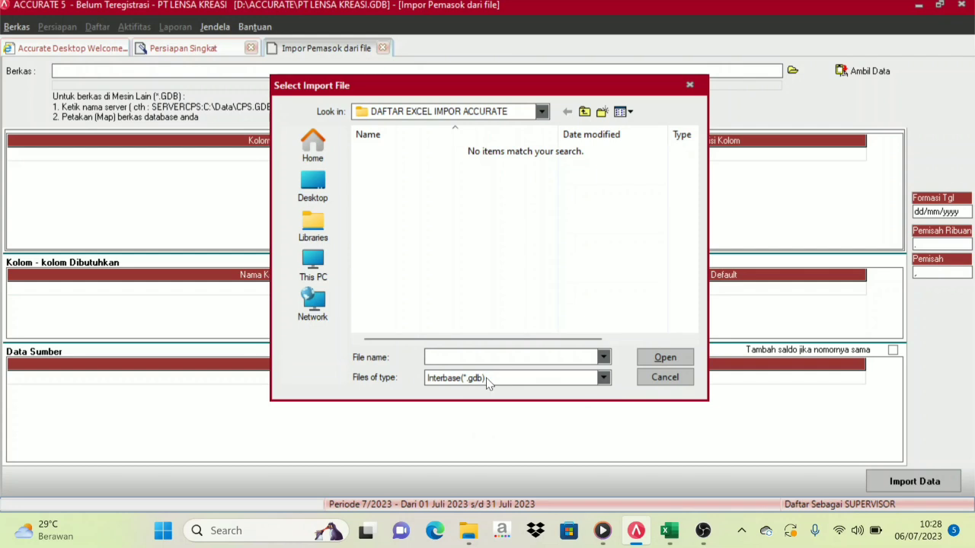
left_click(603, 379)
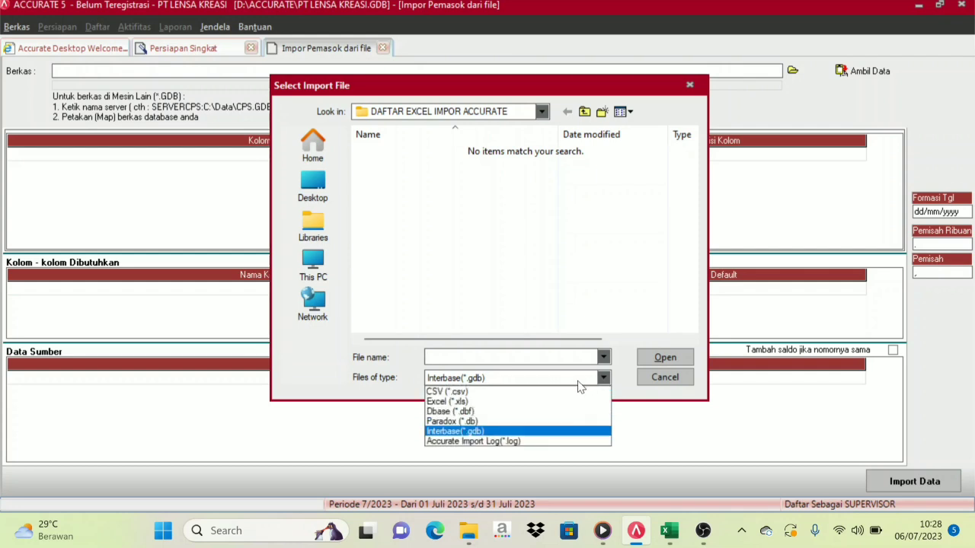
left_click(460, 404)
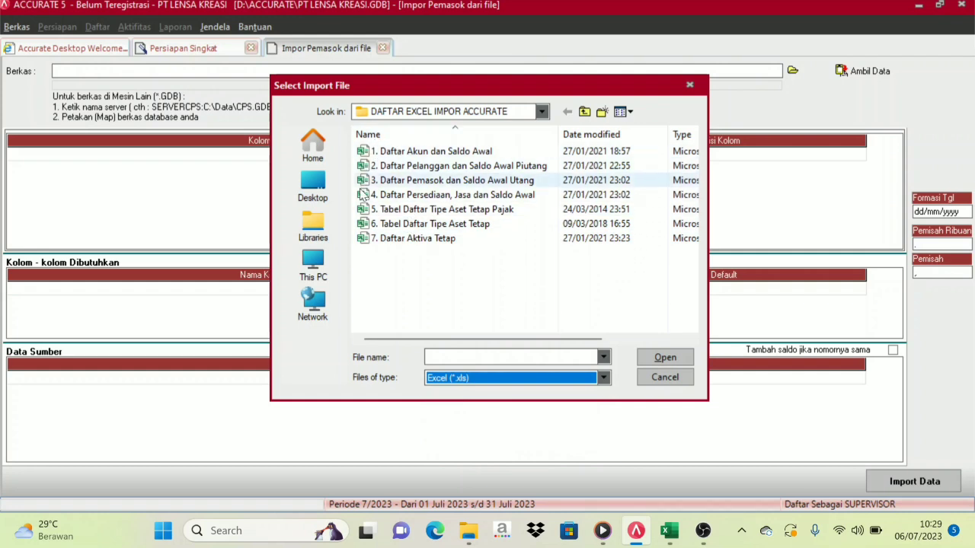
left_click(431, 184)
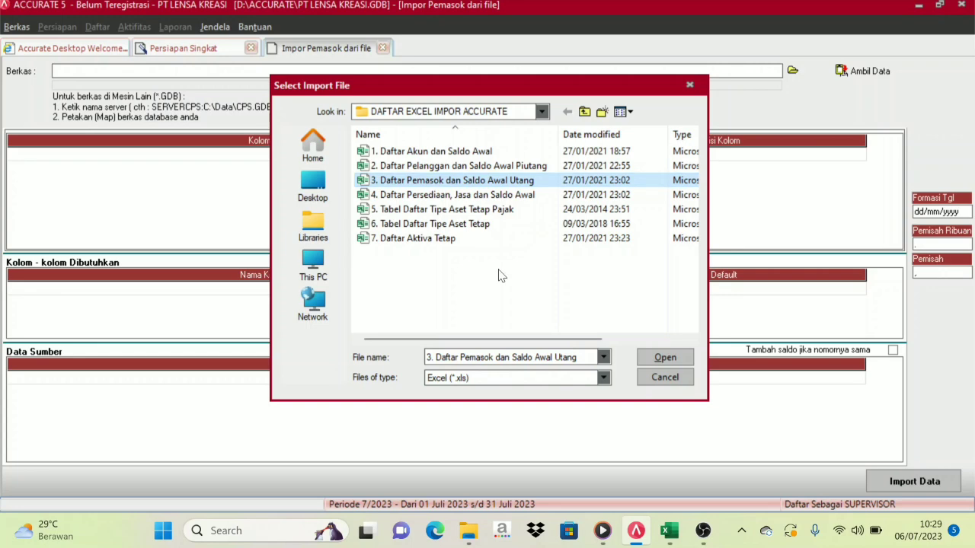
left_click(663, 358)
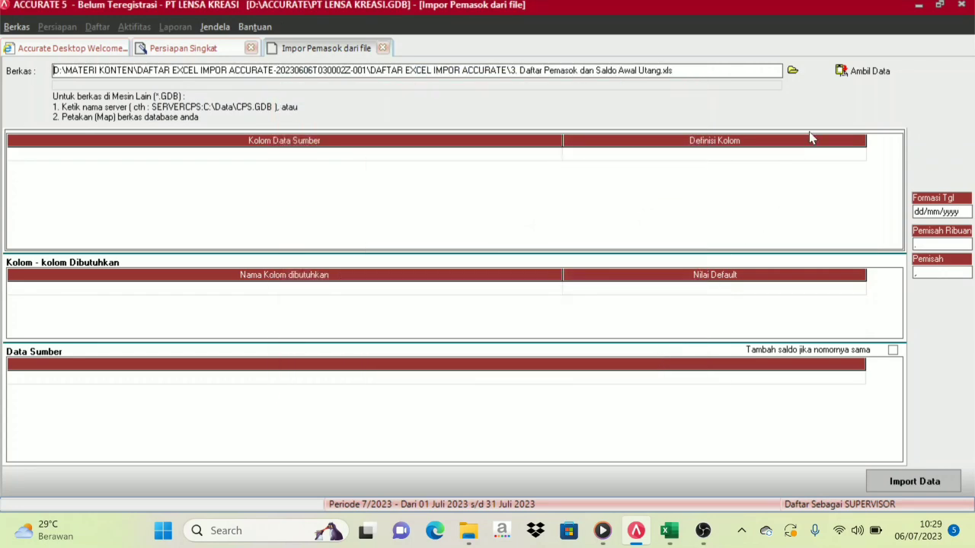
Load the source data from the file and delete its heading row, which starts with No. Pemasok.
left_click(870, 76)
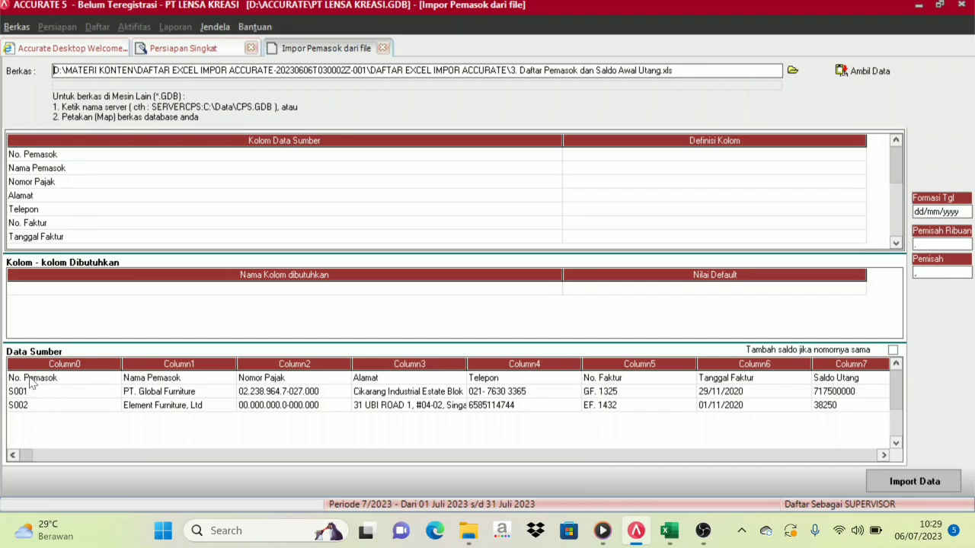
left_click(175, 393)
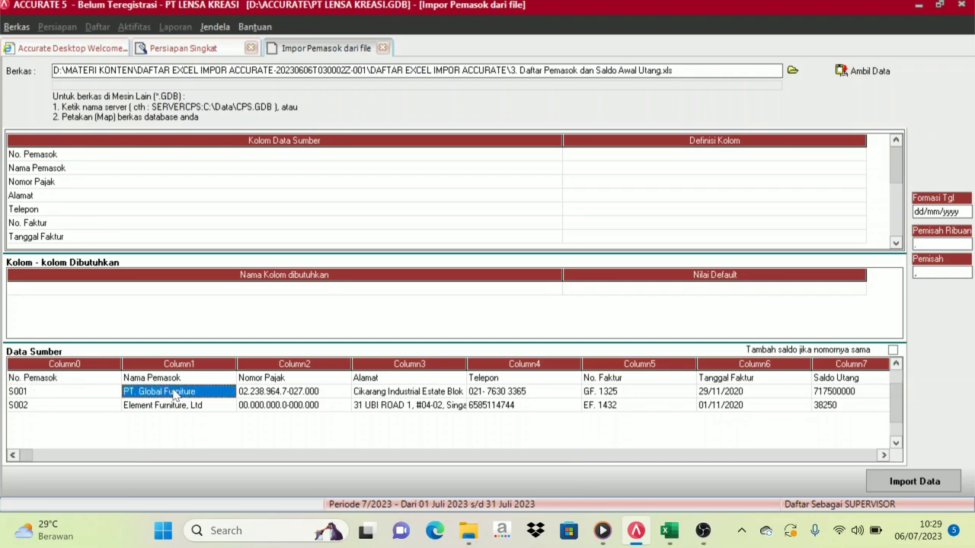
left_click(60, 379)
right_click(50, 381)
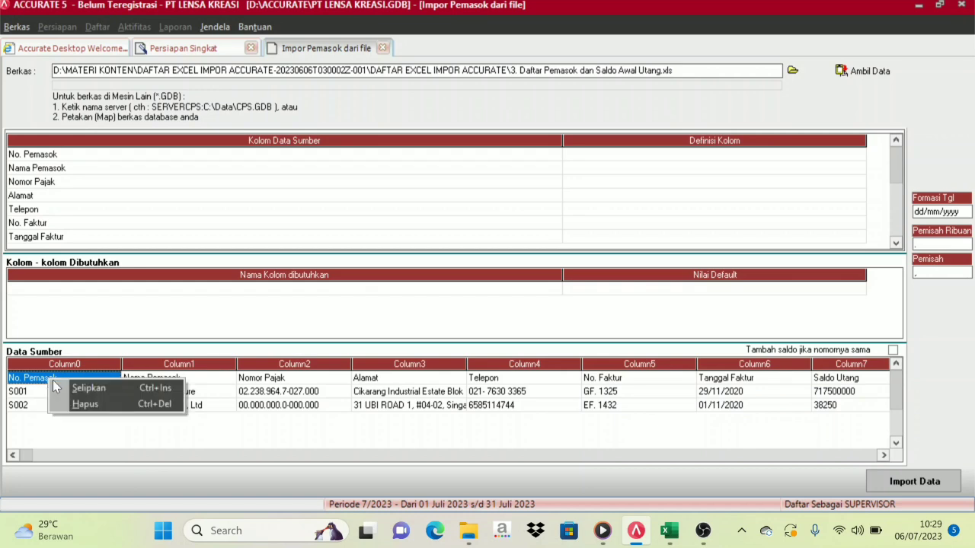
left_click(98, 405)
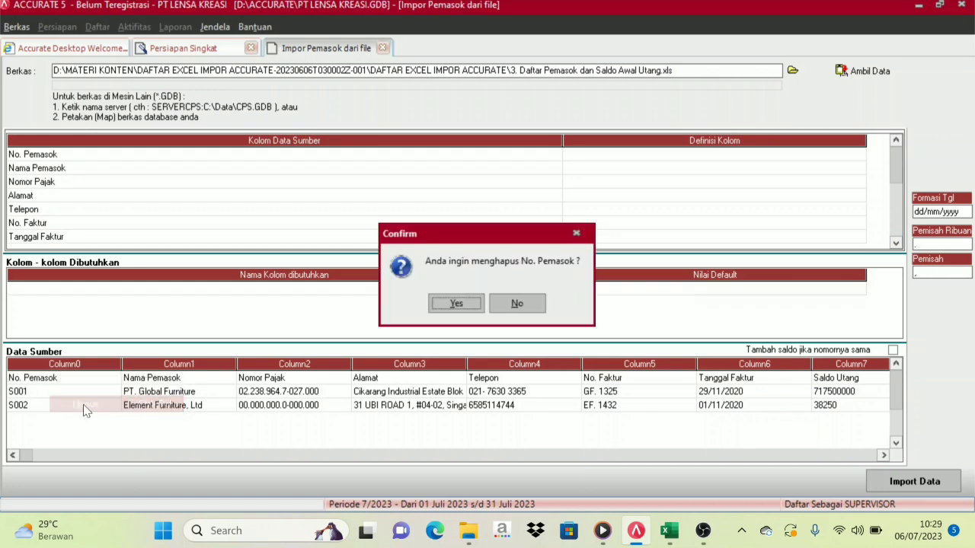
left_click(456, 304)
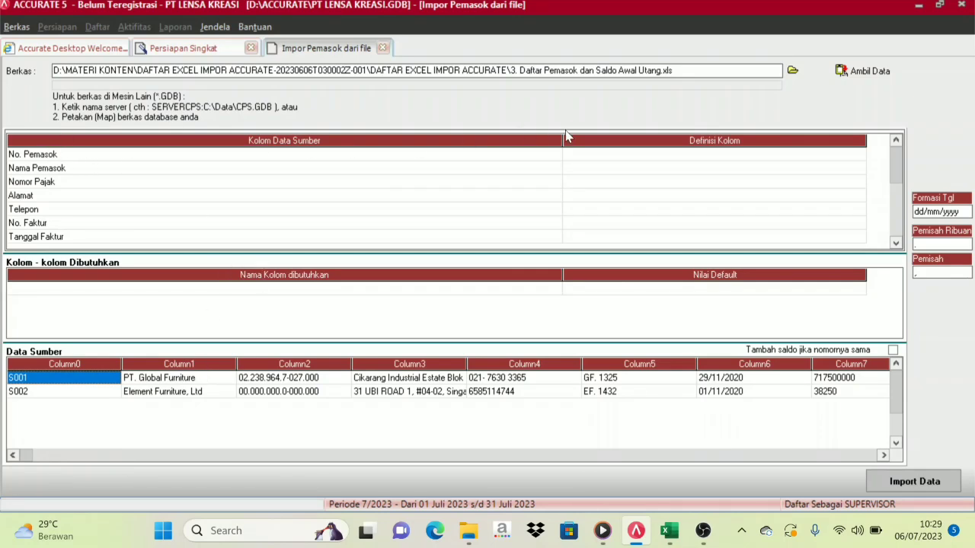
Narrow the Kolom Data Sumber column and define the source column No. Pemasok as No Pemasok.
left_click_drag(567, 145, 341, 145)
left_click(405, 167)
left_click(387, 155)
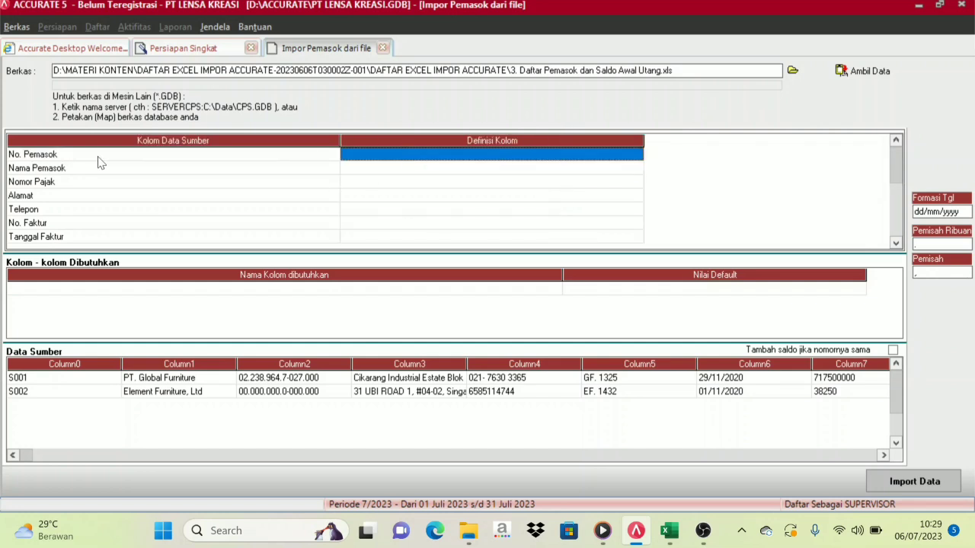
left_click(615, 156)
left_click(636, 155)
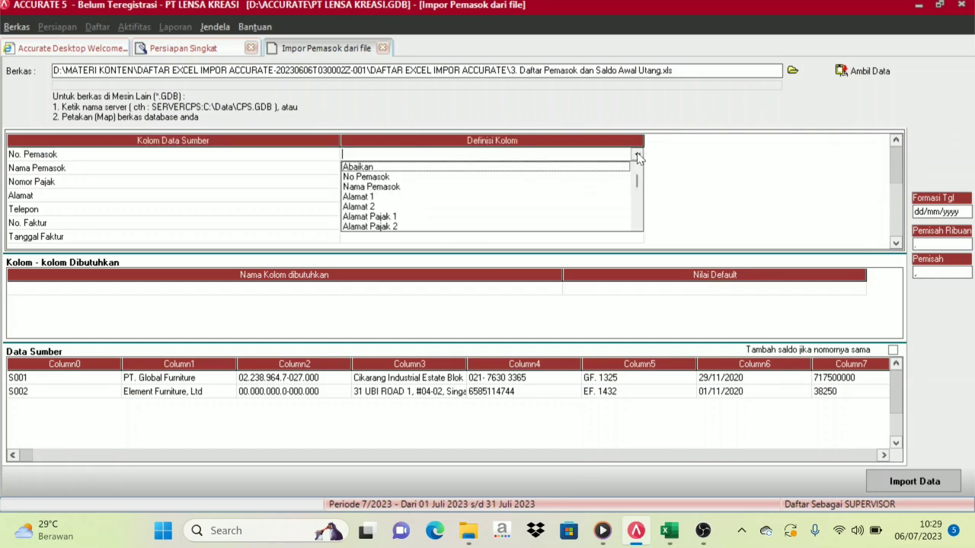
left_click(375, 178)
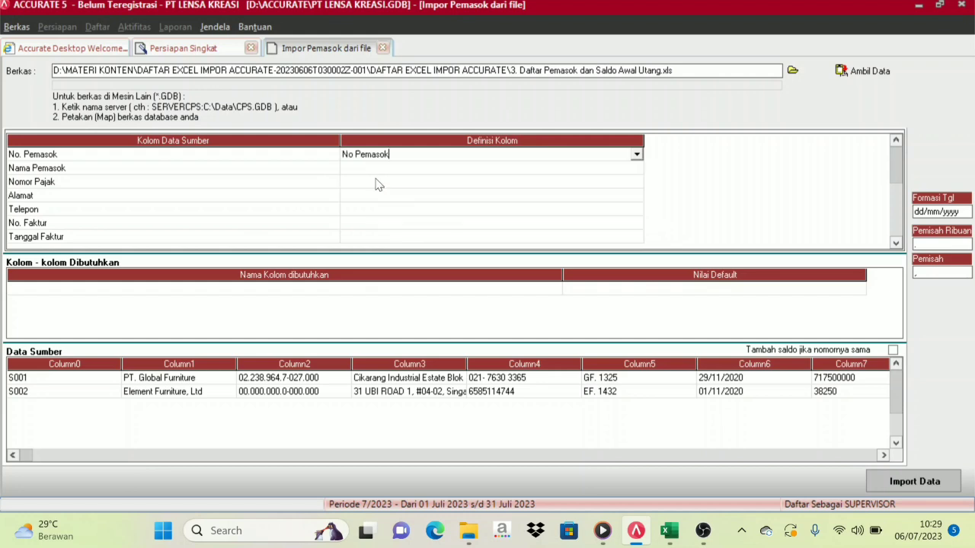
Define the source column Nama Pemasok as Nama Pemasok.
left_click(460, 169)
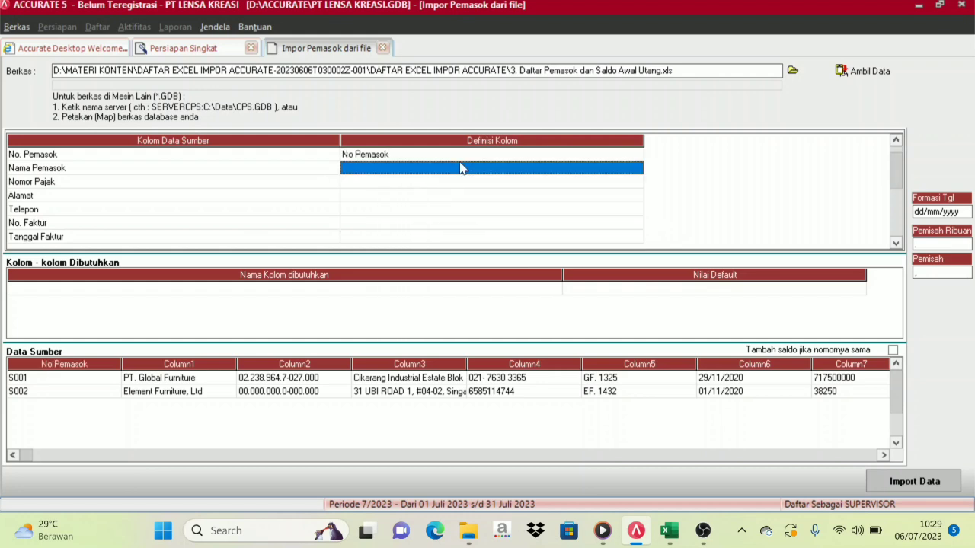
left_click(624, 171)
left_click(637, 168)
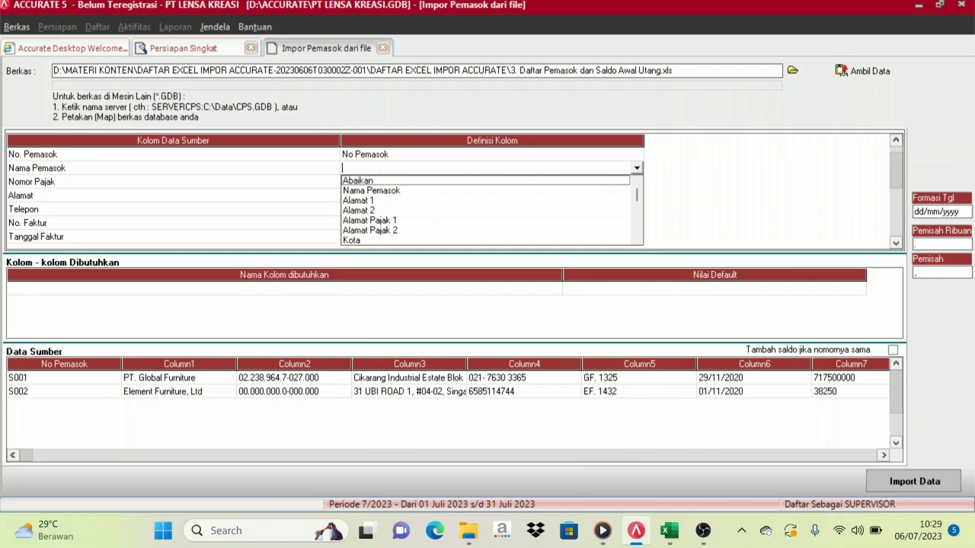
left_click(371, 191)
Define the source column Nomor Pajak as Nomor Pajak.
left_click(390, 183)
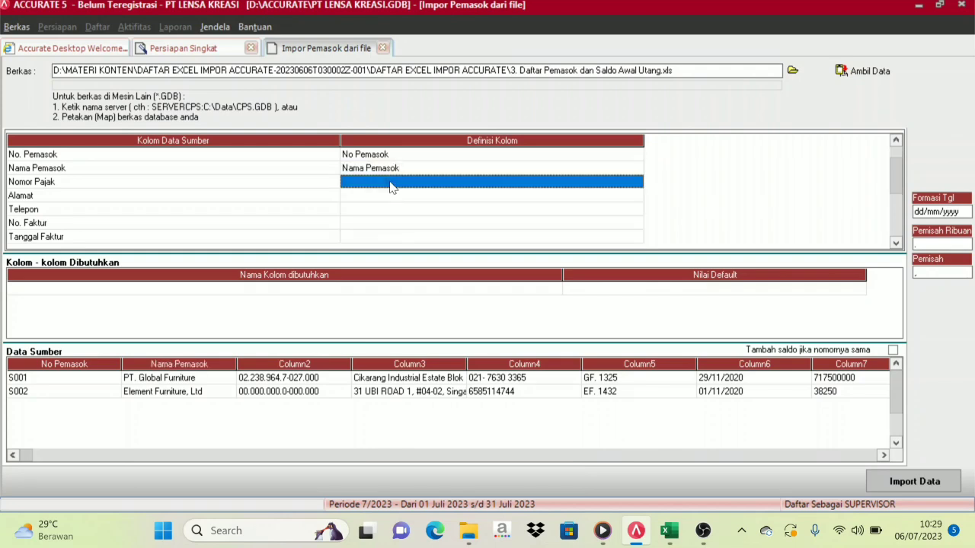
left_click(641, 183)
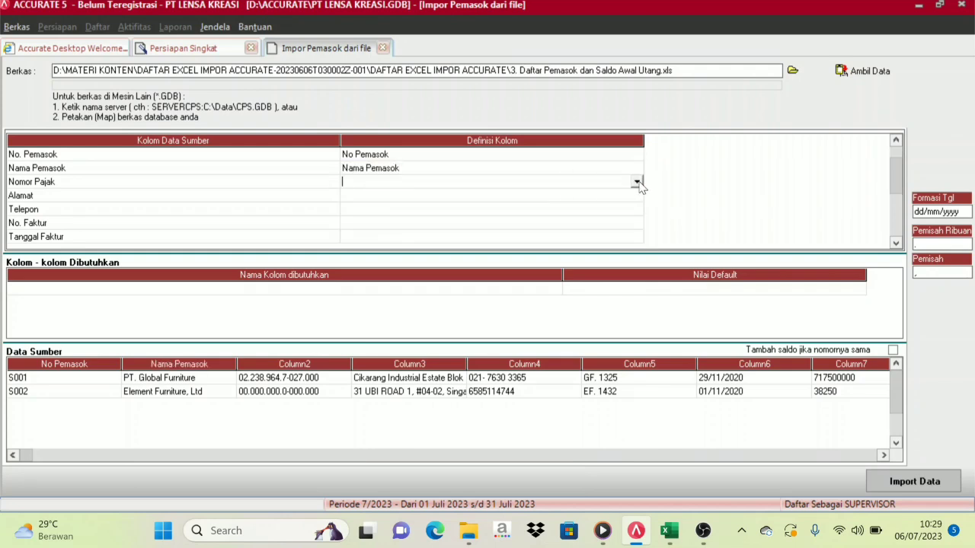
left_click(636, 183)
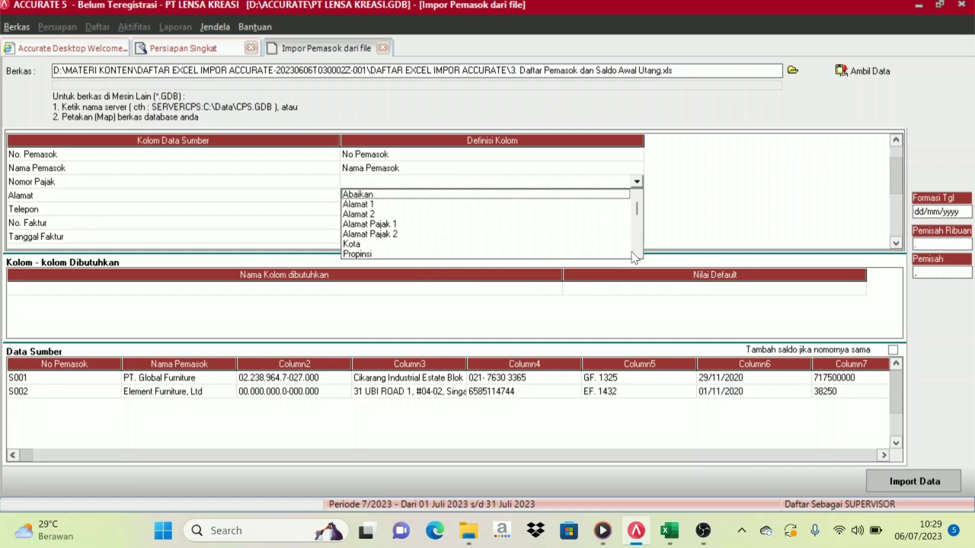
scroll(637, 259, "down", 2)
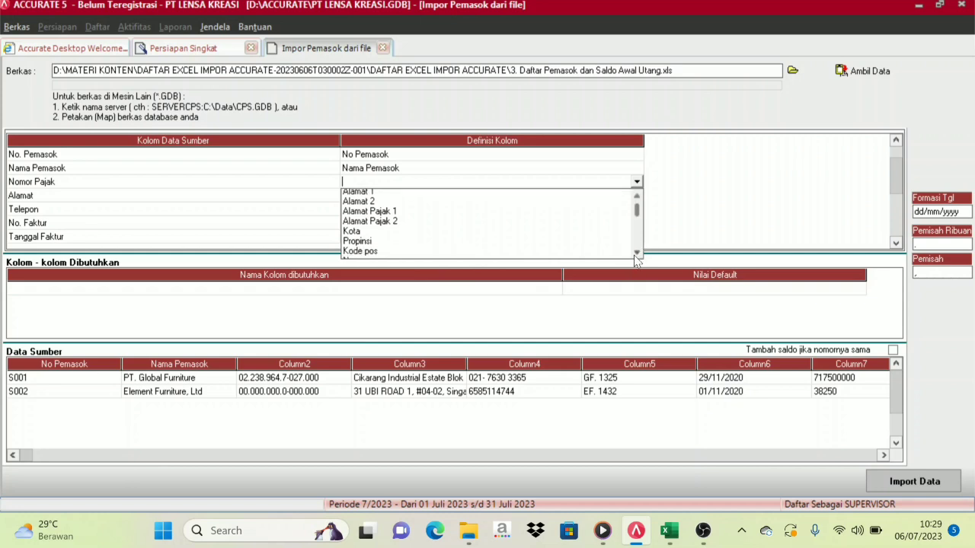
left_click(636, 254)
left_click(636, 255)
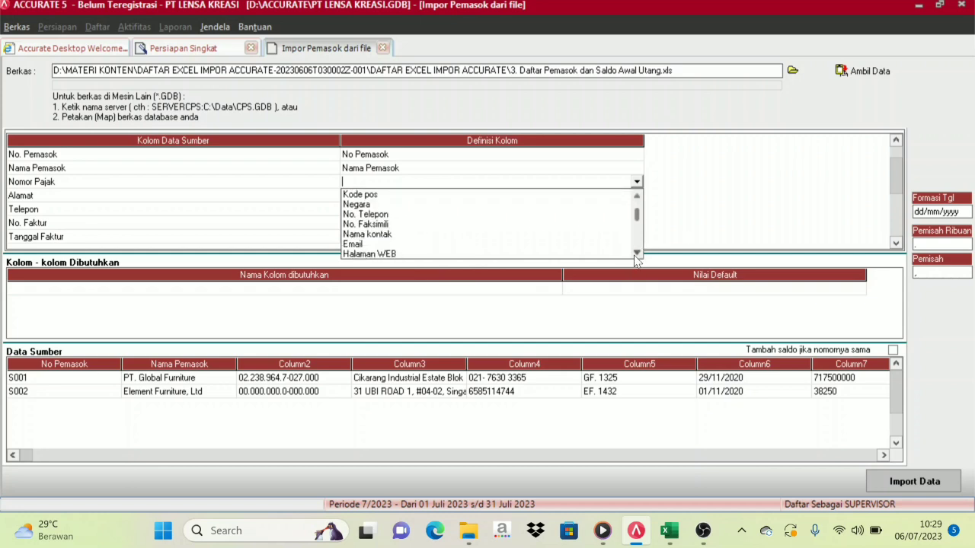
left_click(636, 253)
left_click(636, 253)
left_click(636, 254)
left_click(636, 254)
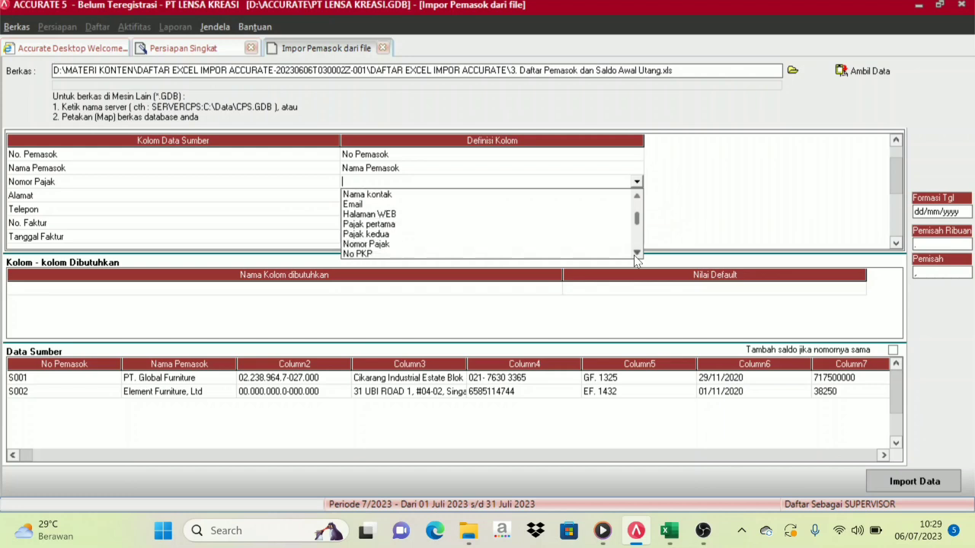
left_click(376, 244)
Define the source column Alamat as Alamat 1.
left_click(453, 198)
left_click(636, 197)
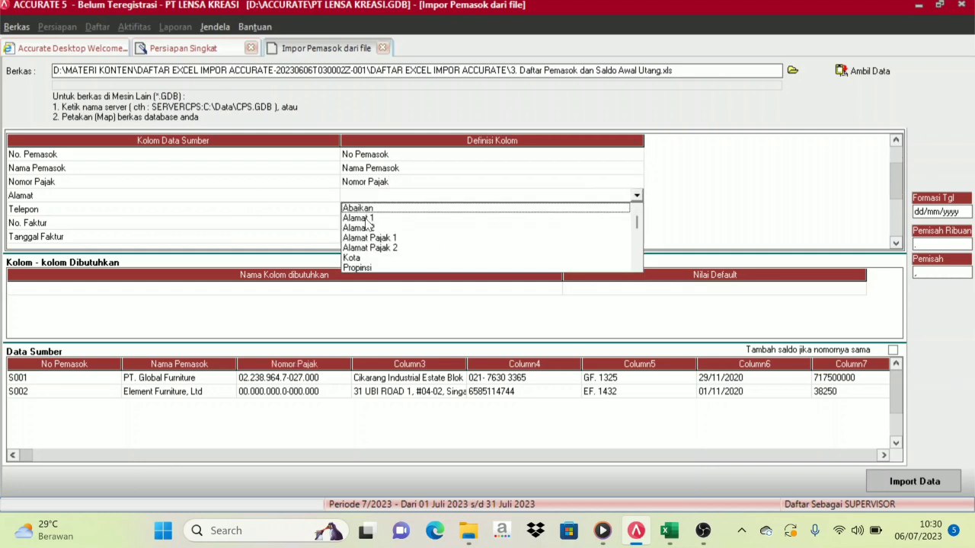
left_click(365, 219)
Define the source column Telepon as No. Telepon.
left_click(590, 212)
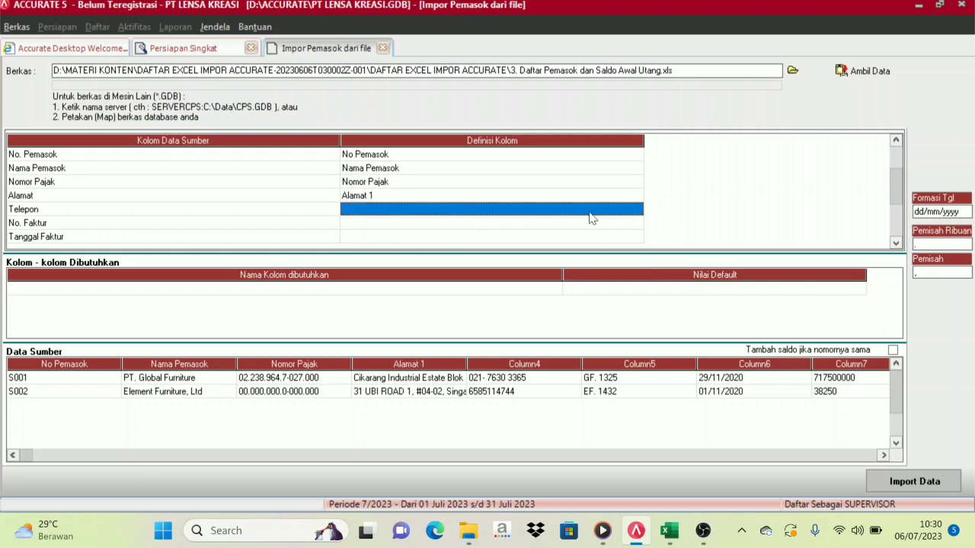
left_click(633, 214)
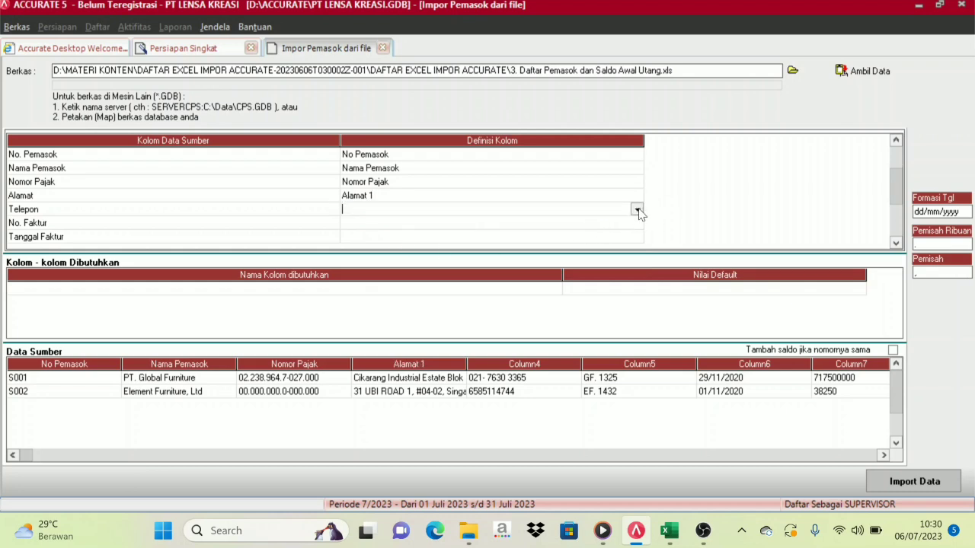
left_click(637, 211)
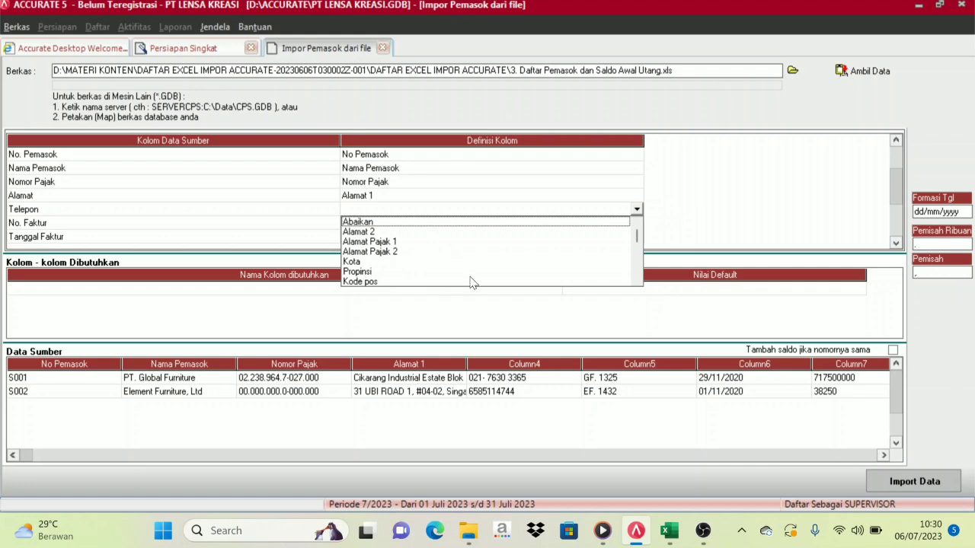
left_click(637, 280)
left_click(637, 280)
left_click(638, 281)
left_click(637, 280)
left_click(638, 280)
left_click(638, 280)
left_click(637, 280)
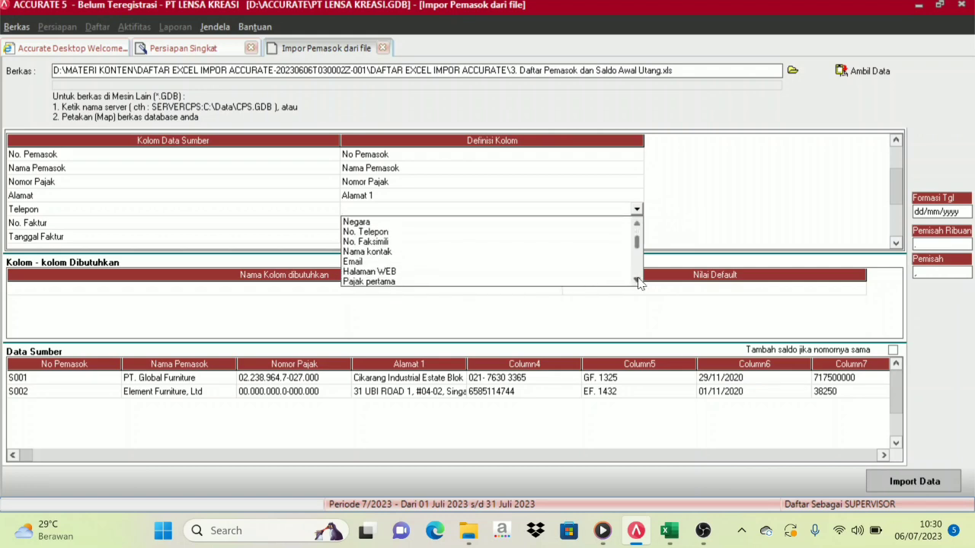
left_click(373, 232)
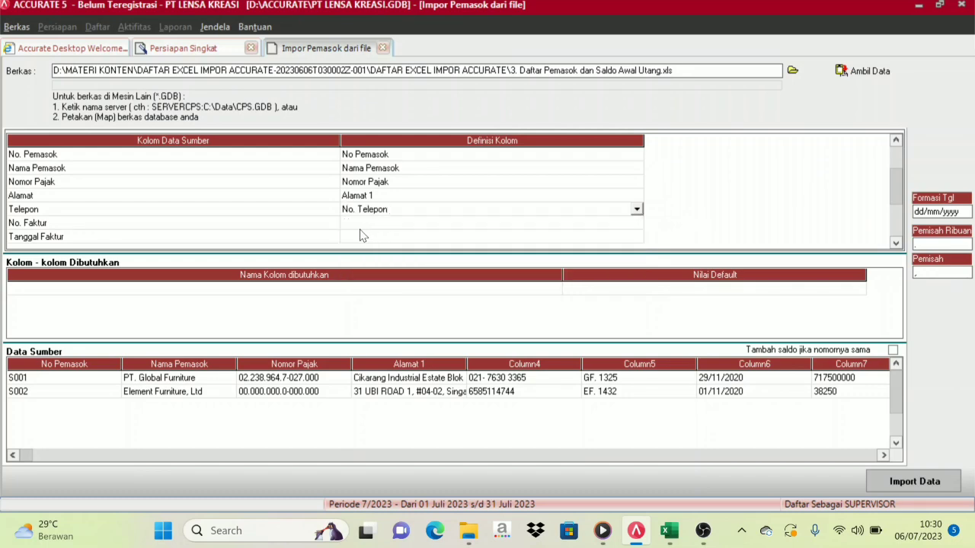
Define the source column No. Faktur as No. Faktur Saldo Awal.
left_click(584, 227)
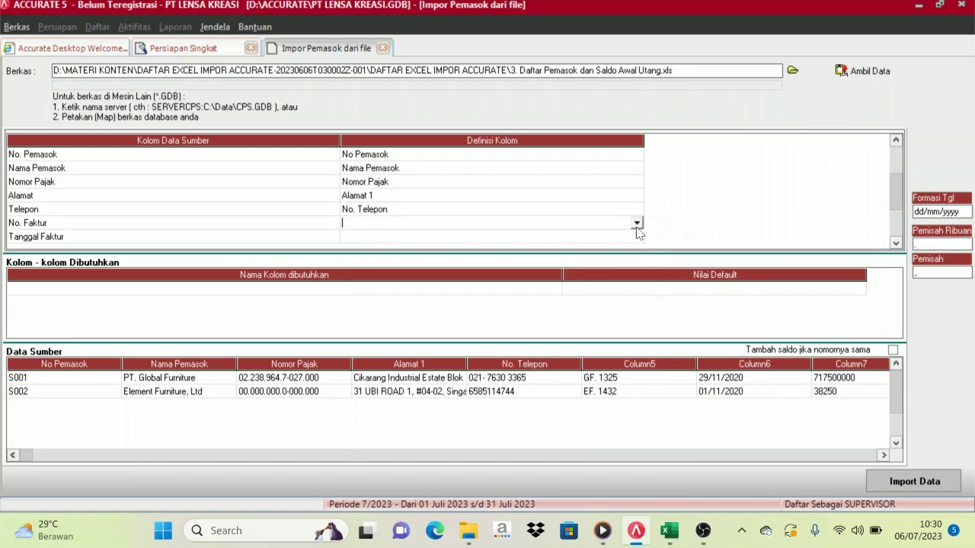
left_click(637, 224)
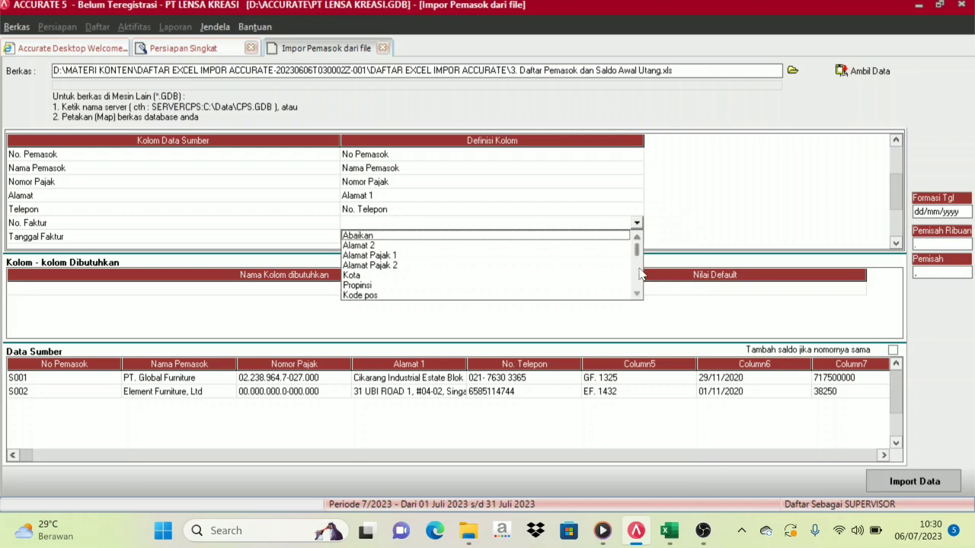
left_click(637, 293)
left_click(637, 293)
left_click(638, 293)
left_click(637, 293)
left_click(638, 293)
left_click(638, 293)
left_click(637, 293)
left_click(637, 293)
left_click(637, 293)
left_click(638, 293)
left_click(637, 293)
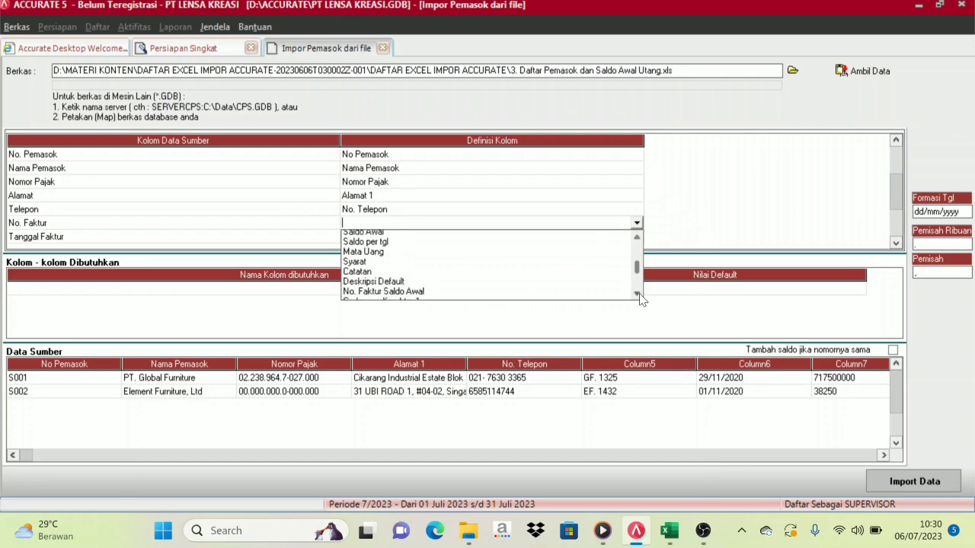
left_click(638, 294)
left_click(637, 293)
left_click(401, 276)
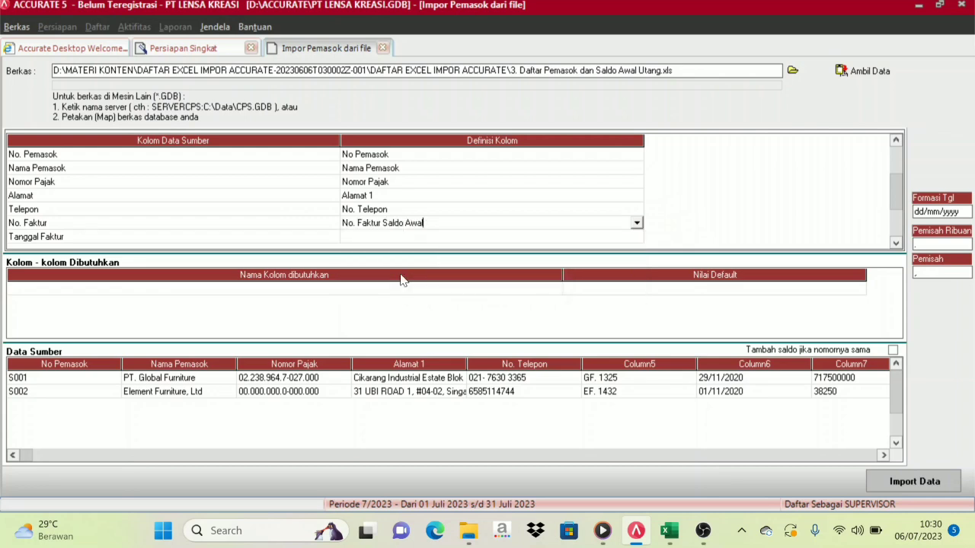
Define the source column Tanggal Faktur as Saldo per tgl.
left_click(602, 237)
left_click(637, 239)
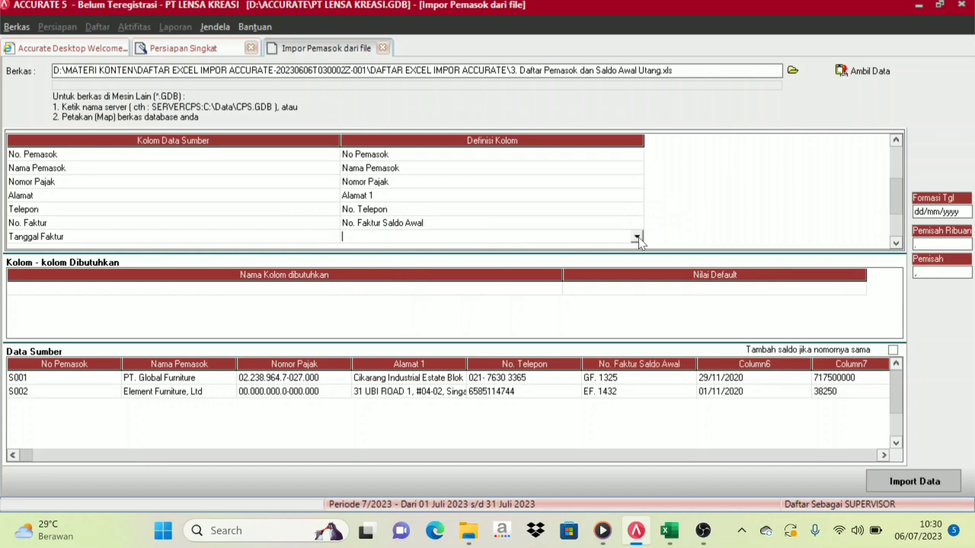
left_click(637, 237)
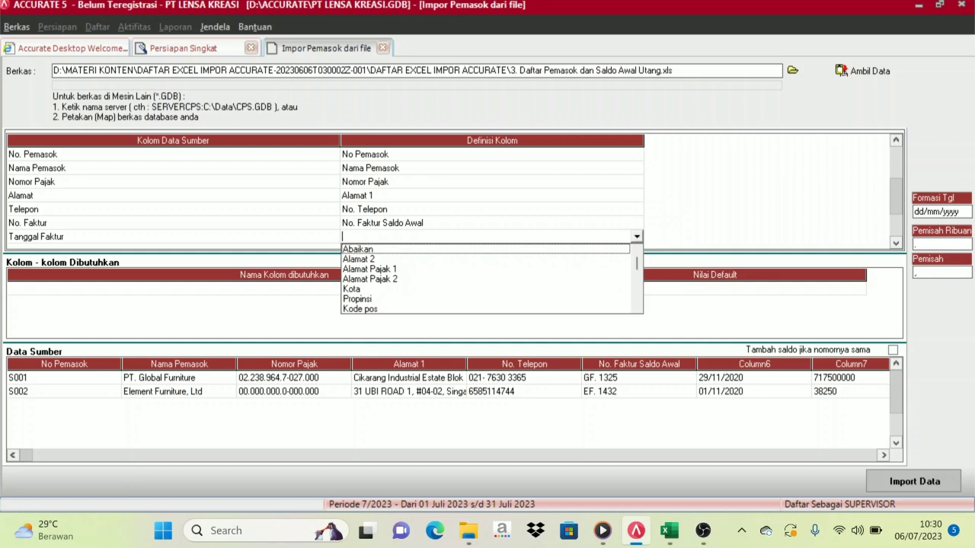
left_click(638, 308)
left_click(638, 309)
left_click(639, 308)
left_click(639, 308)
left_click(638, 309)
left_click(638, 309)
left_click(638, 308)
left_click(639, 308)
left_click(638, 308)
left_click(638, 308)
left_click(638, 308)
left_click(639, 308)
left_click(638, 308)
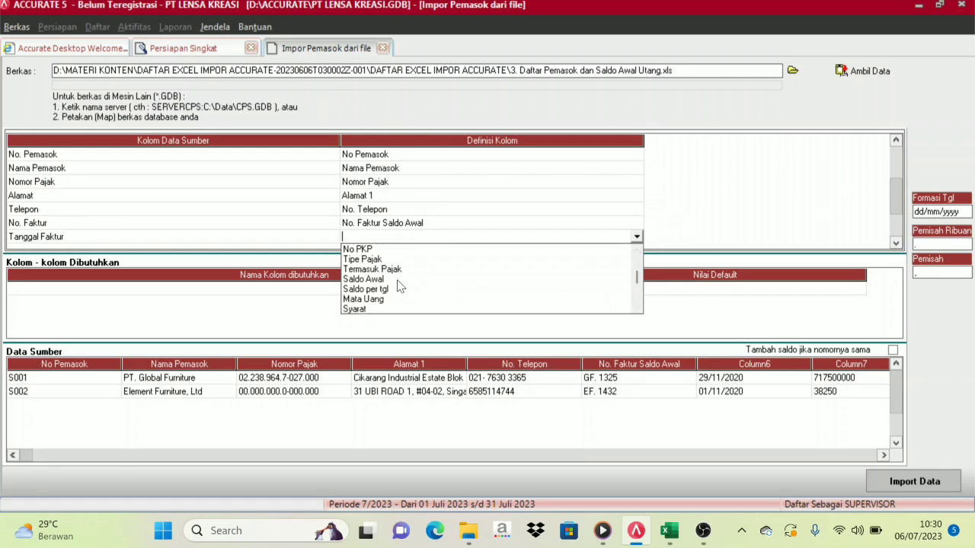
left_click(376, 290)
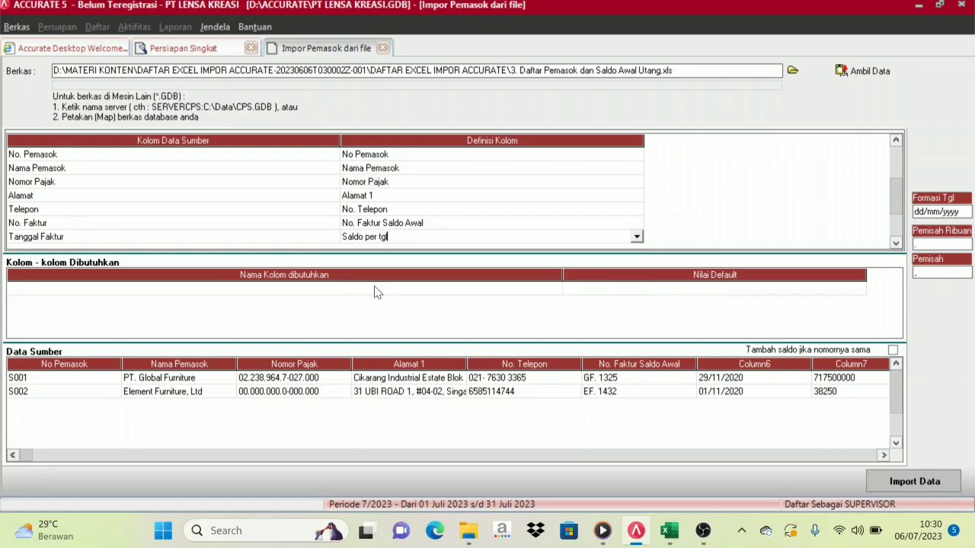
Define the source column Saldo Utang as Saldo Awal.
left_click(895, 243)
left_click(895, 242)
left_click(896, 242)
left_click(896, 242)
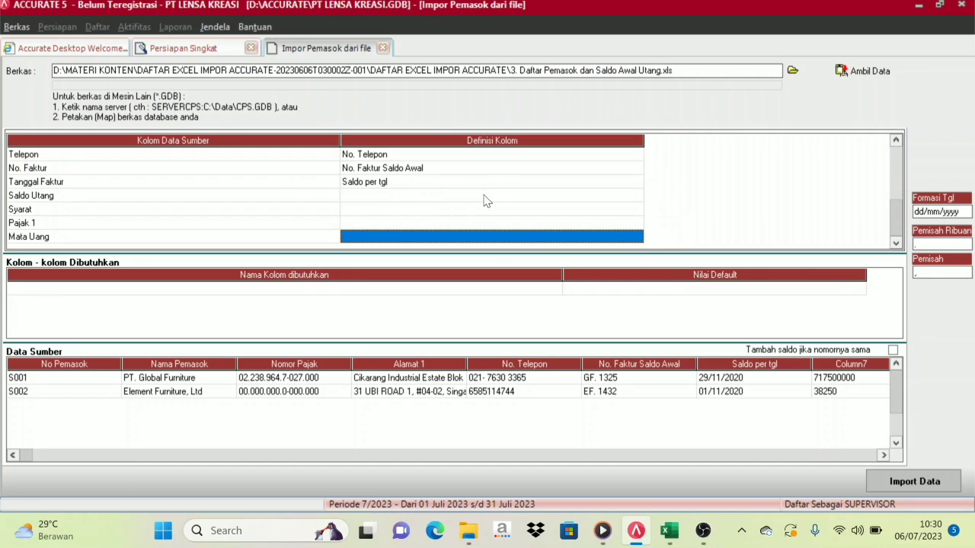
left_click(485, 199)
left_click(618, 200)
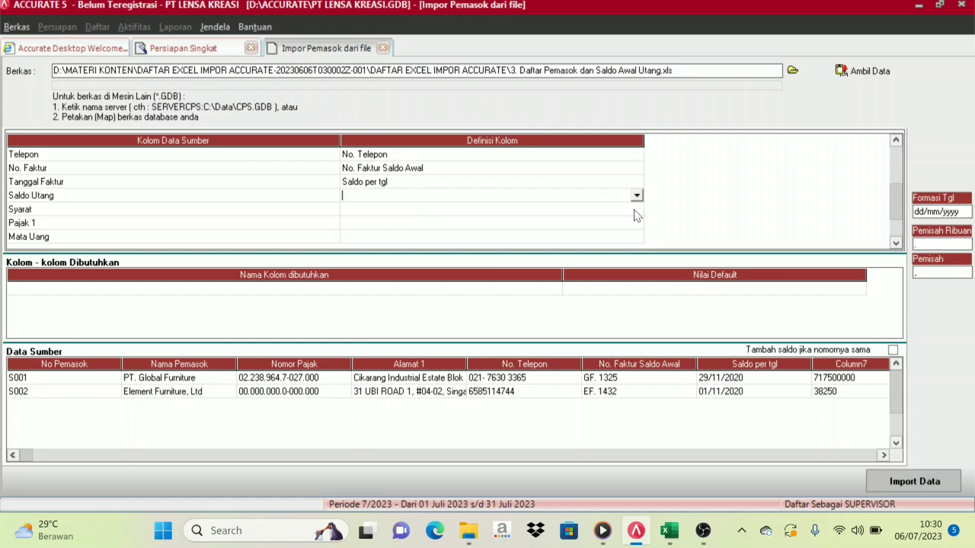
left_click(638, 197)
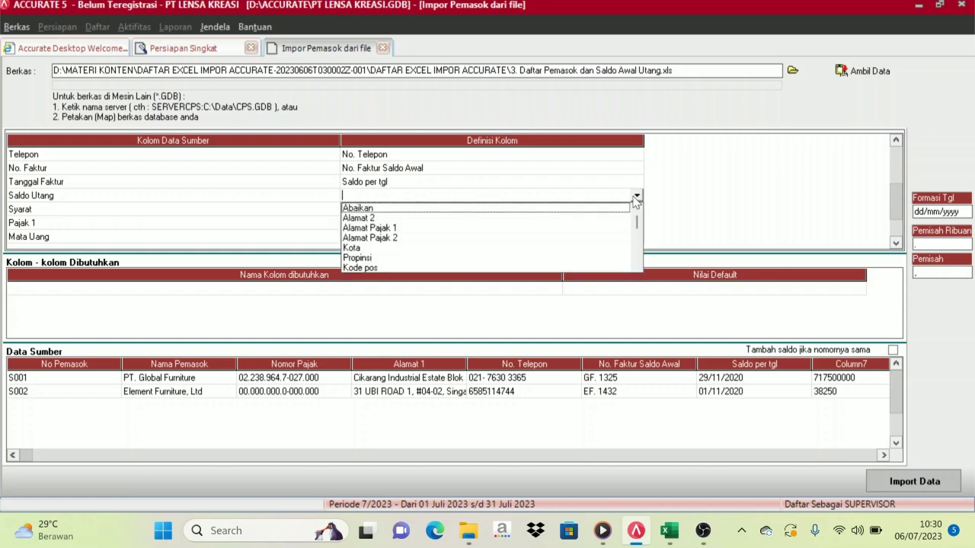
scroll(639, 267, "down", 3)
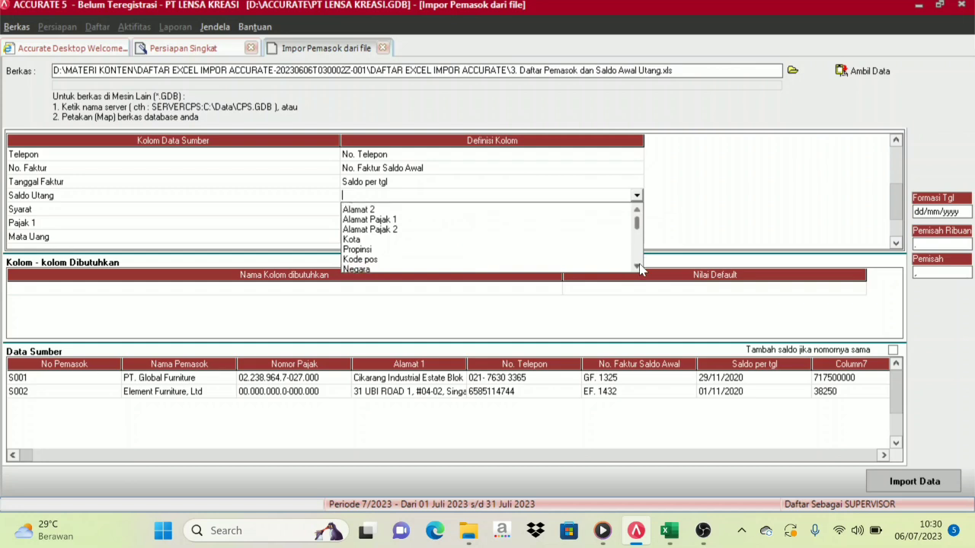
scroll(640, 267, "down", 4)
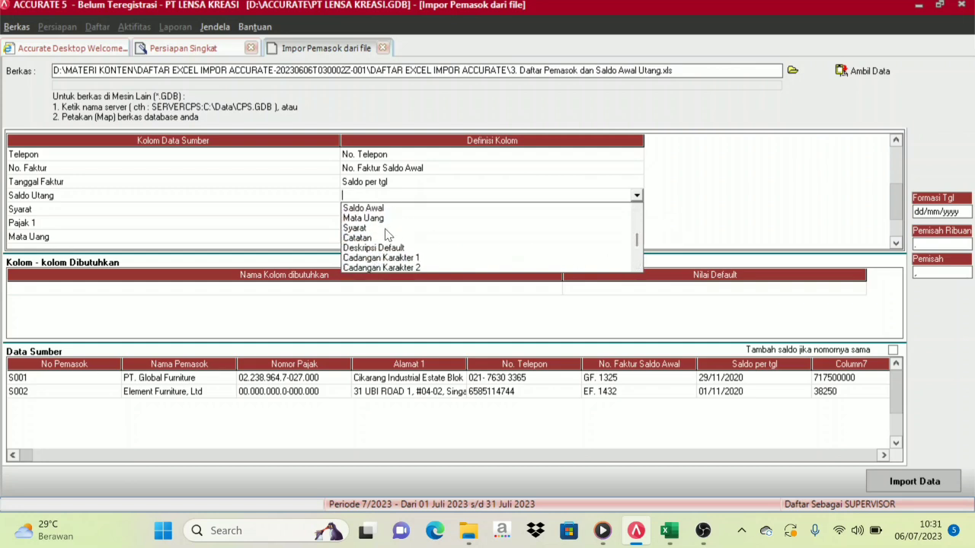
left_click(364, 210)
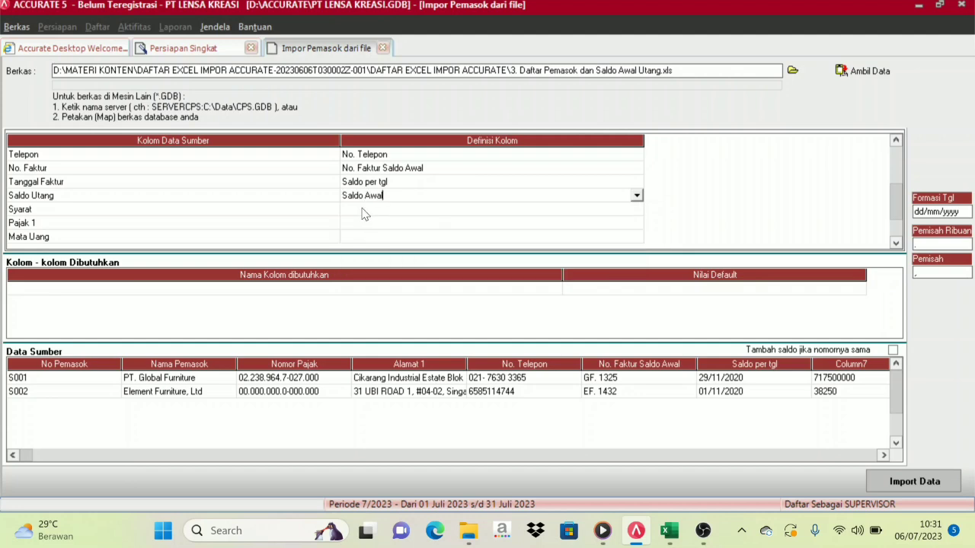
left_click(364, 212)
left_click(628, 219)
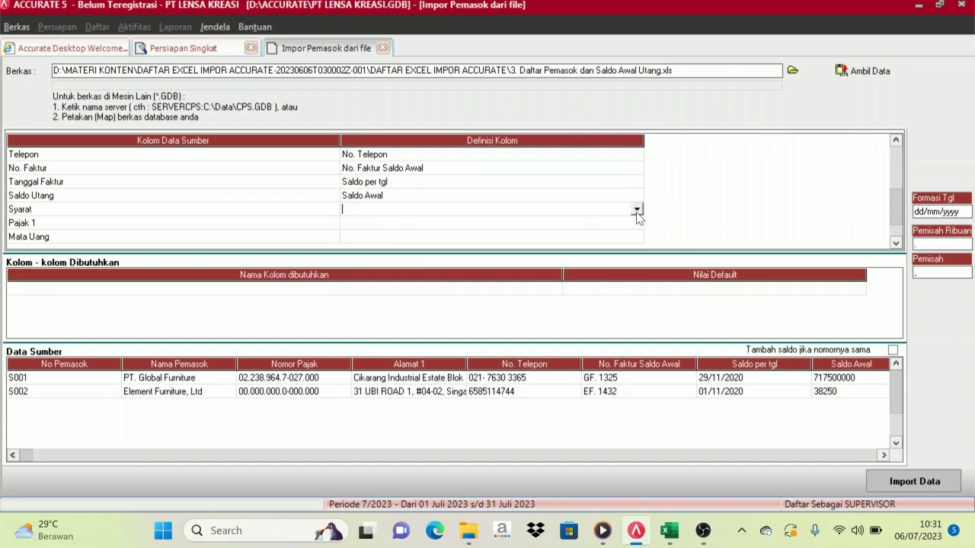
left_click(637, 210)
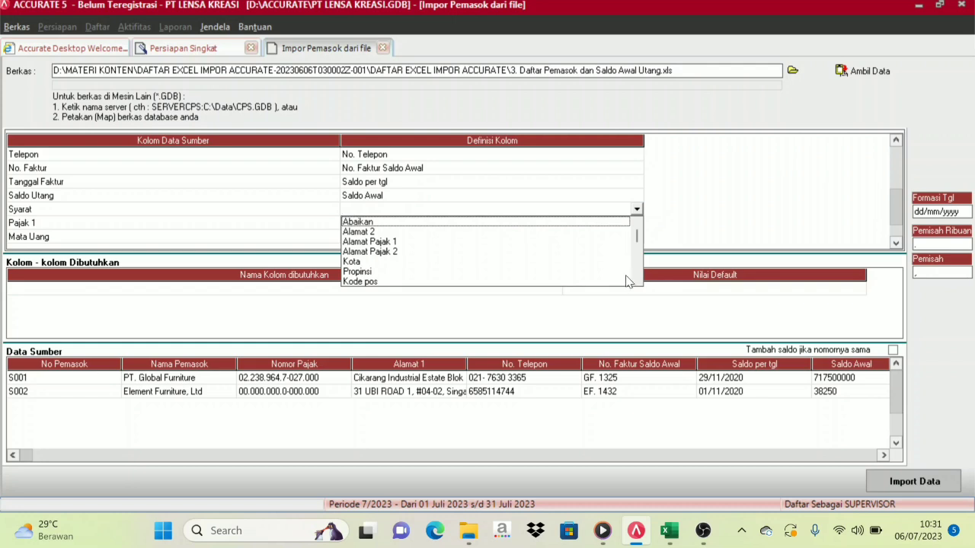
scroll(631, 283, "down", 1)
left_click(639, 290)
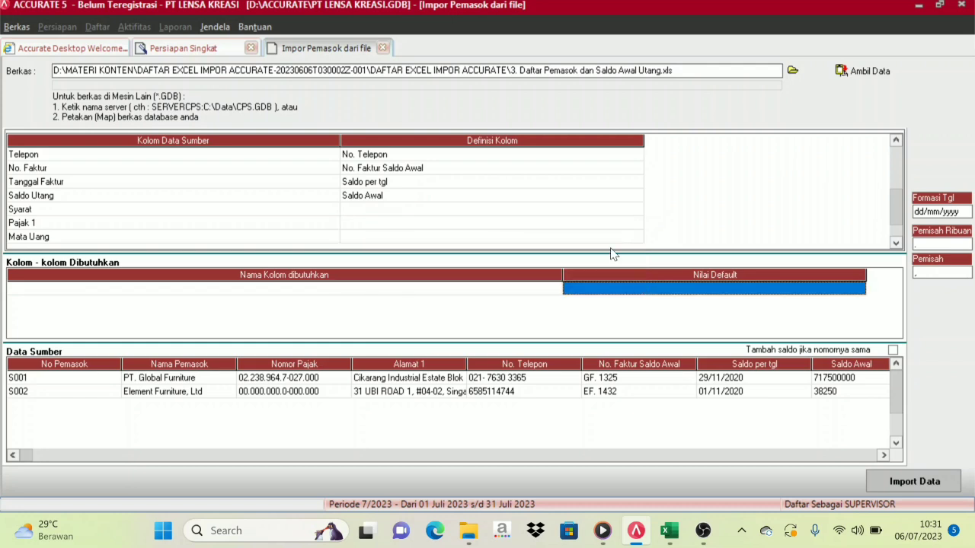
Define the source column Syarat as Syarat.
left_click(598, 216)
left_click(637, 211)
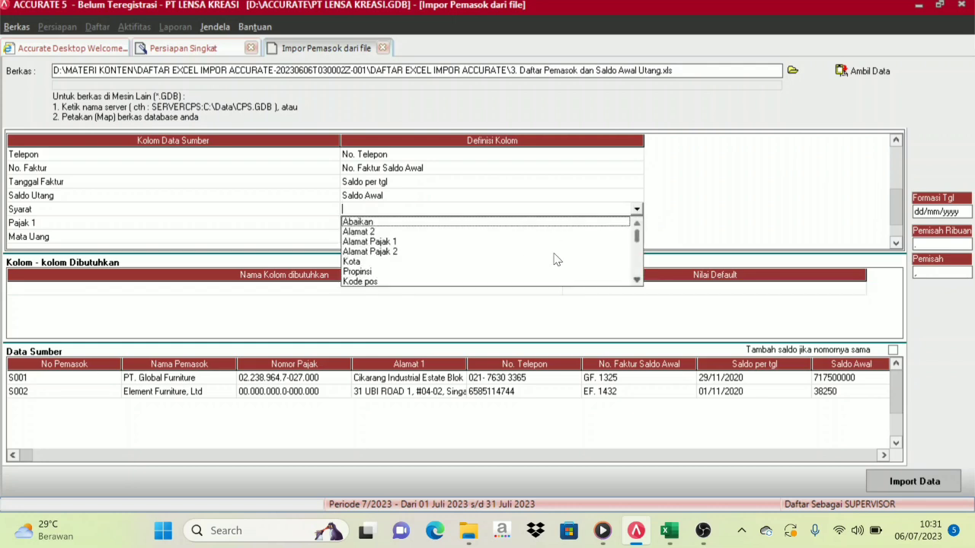
scroll(637, 281, "down", 2)
scroll(638, 282, "down", 4)
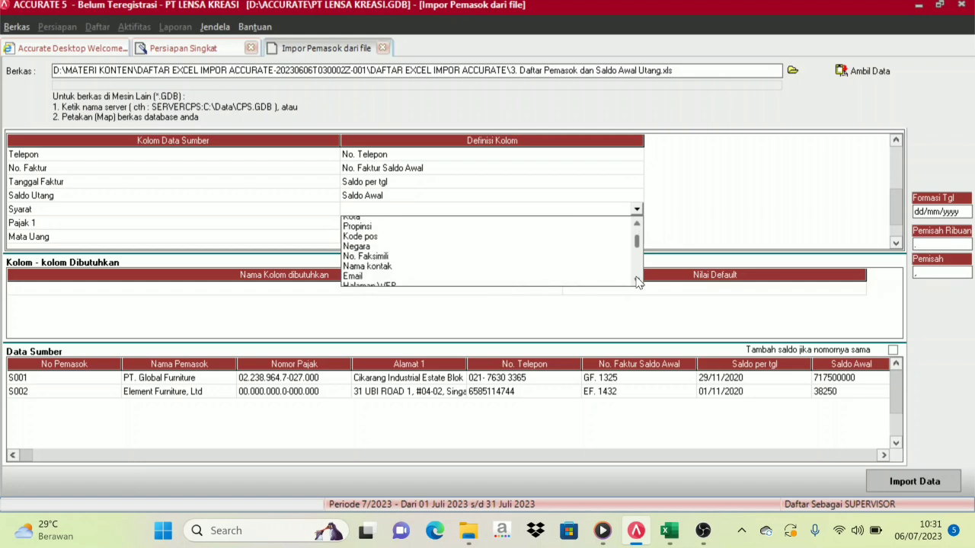
scroll(638, 282, "down", 2)
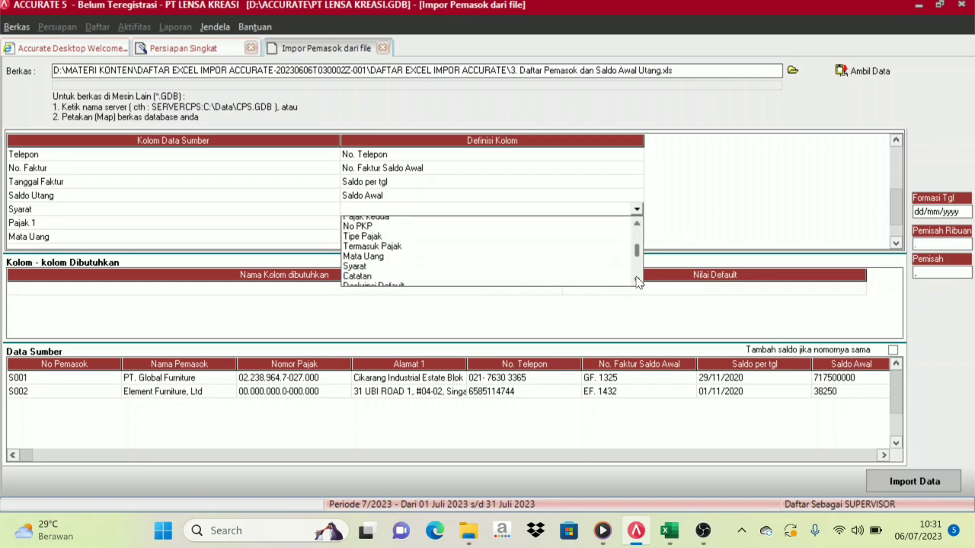
left_click(363, 251)
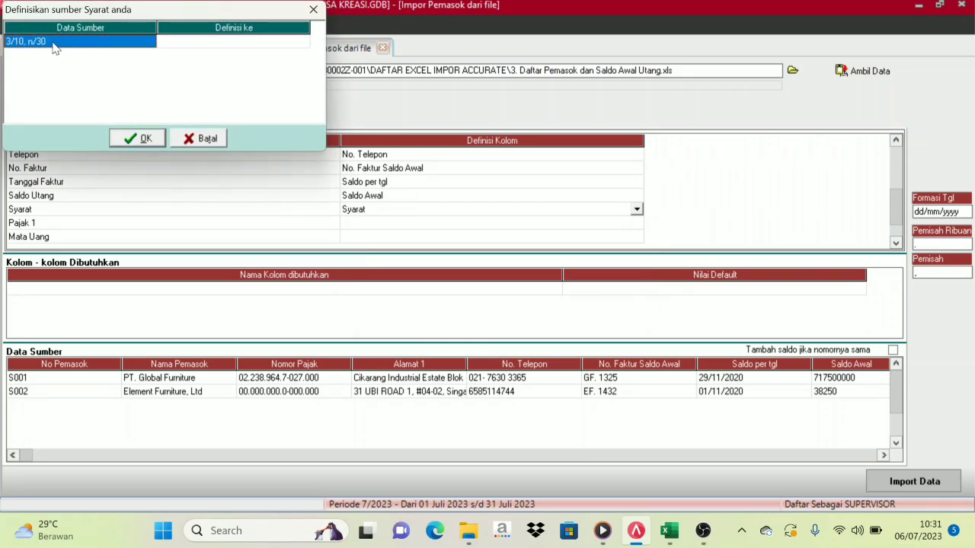
Match the source payment term 3/10, n/30 to the corresponding term in the company database and accept the definition.
left_click(206, 43)
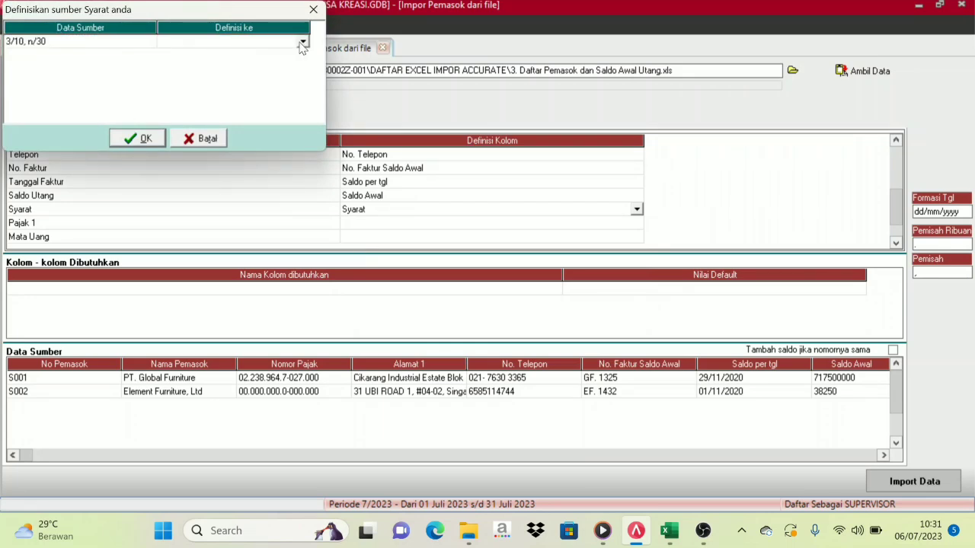
left_click(302, 43)
left_click(195, 56)
left_click(141, 138)
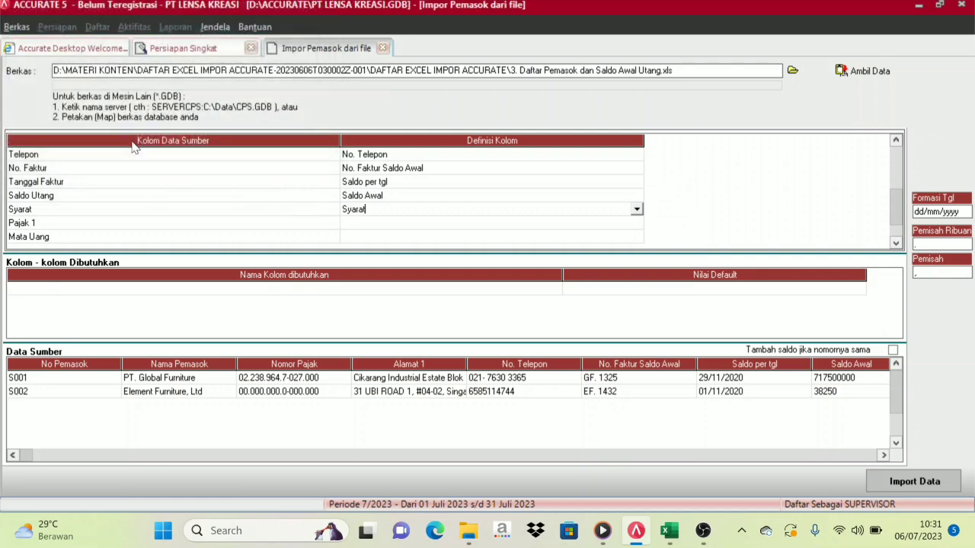
Define the source column Pajak 1 as Pajak pertama.
left_click(608, 229)
left_click(625, 226)
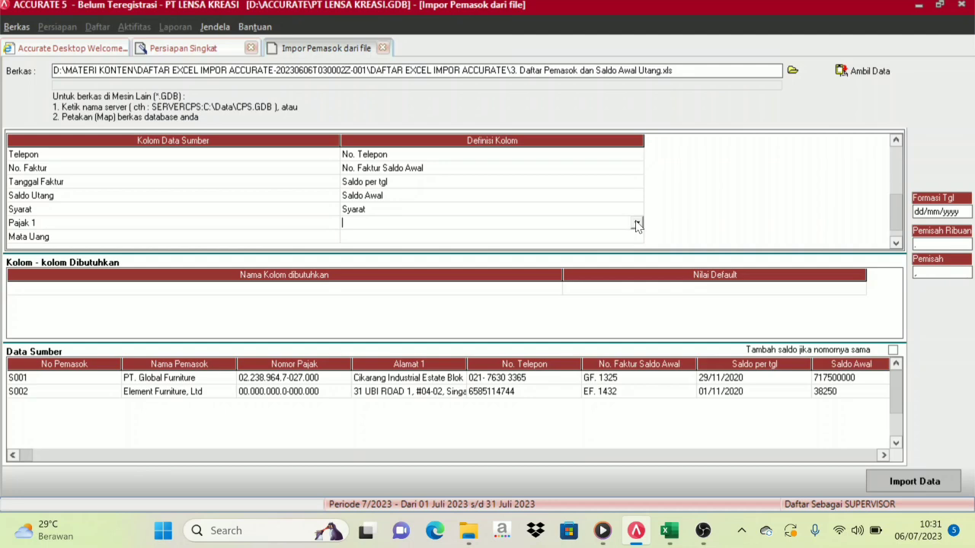
left_click(637, 225)
left_click(637, 294)
left_click(637, 294)
left_click(637, 294)
left_click(638, 295)
left_click(638, 295)
left_click(637, 295)
left_click(637, 295)
left_click(638, 294)
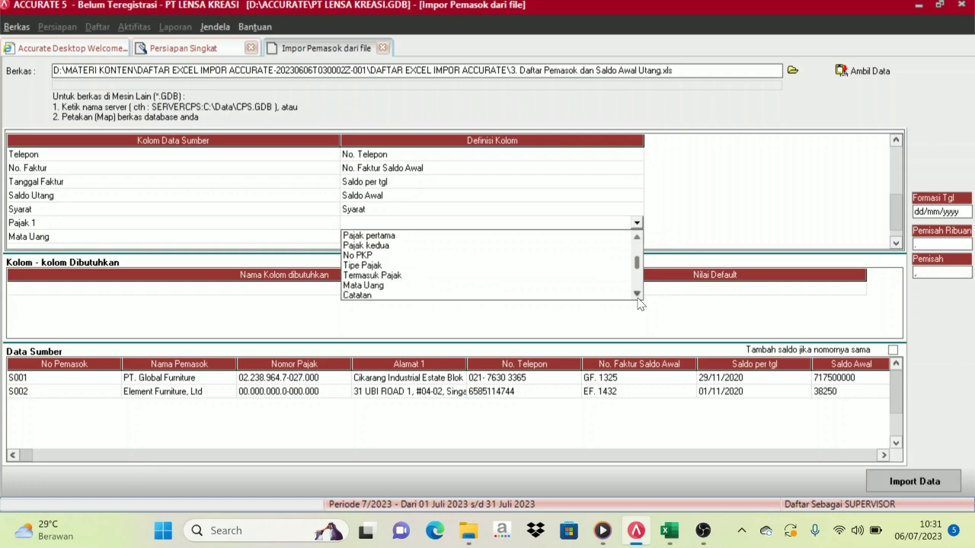
left_click(391, 236)
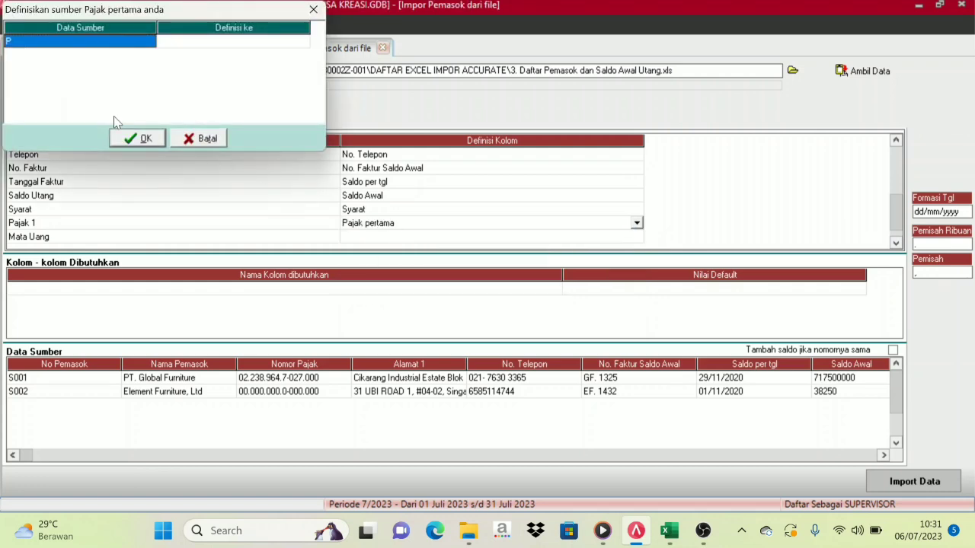
Match the source tax code P to the corresponding tax in the company database and accept the definition.
left_click(268, 43)
left_click(275, 43)
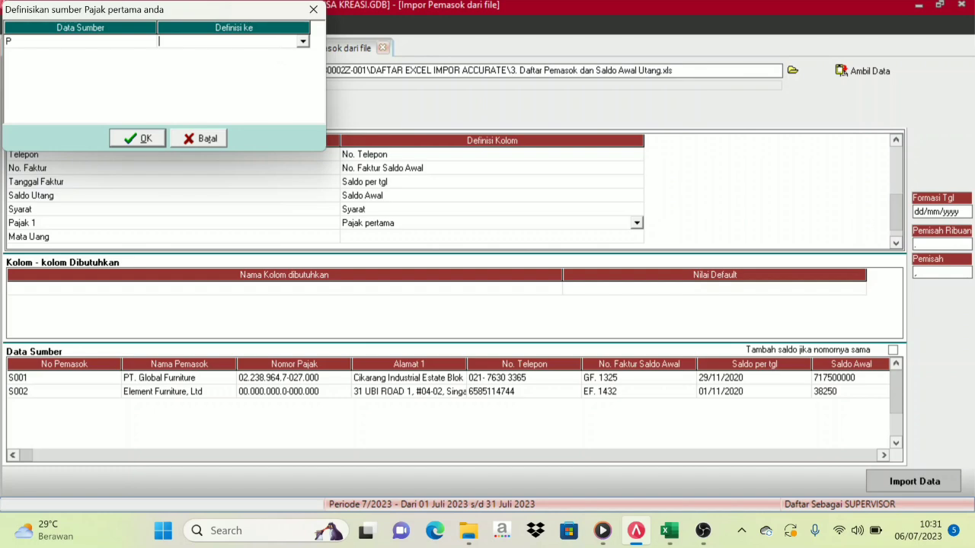
left_click(304, 45)
left_click(181, 55)
left_click(135, 138)
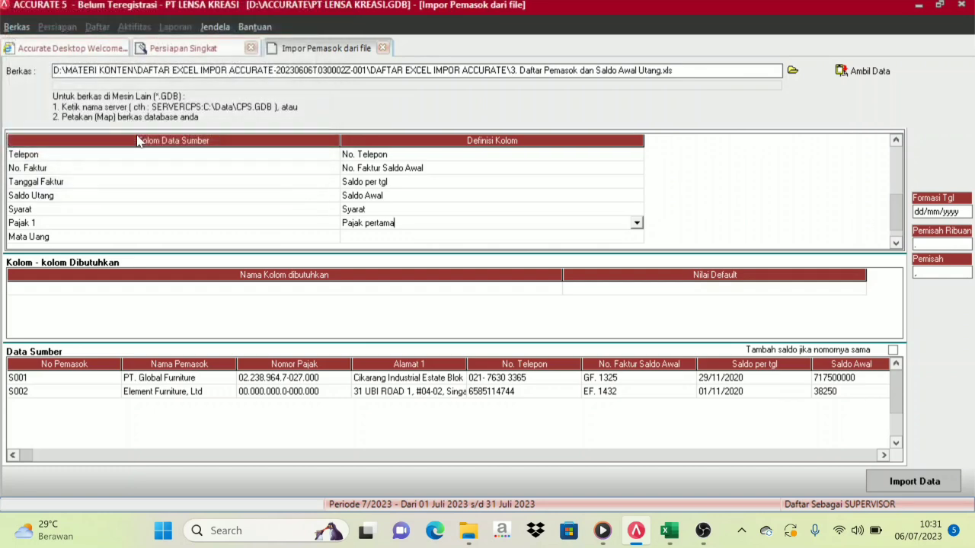
Define the source column Mata Uang as Mata Uang.
left_click(614, 239)
left_click(629, 239)
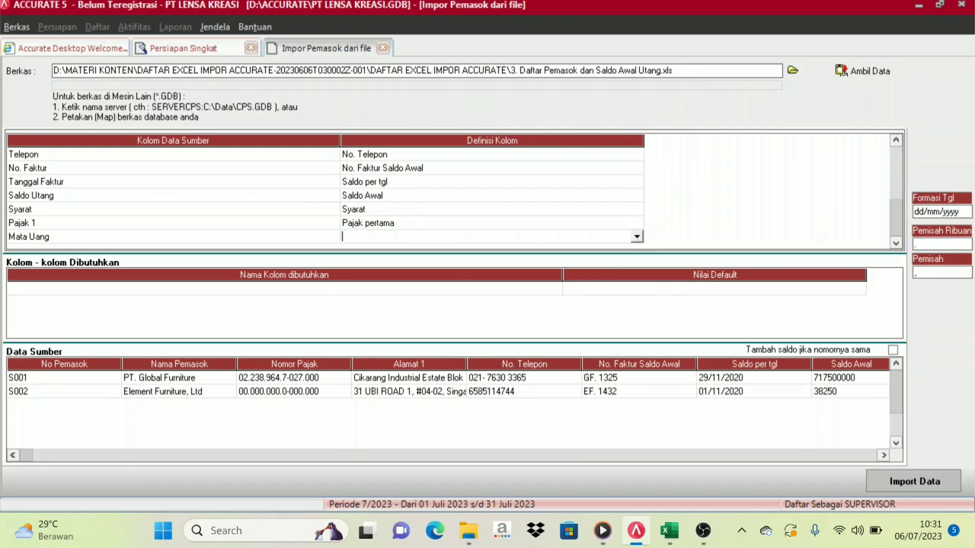
left_click(637, 238)
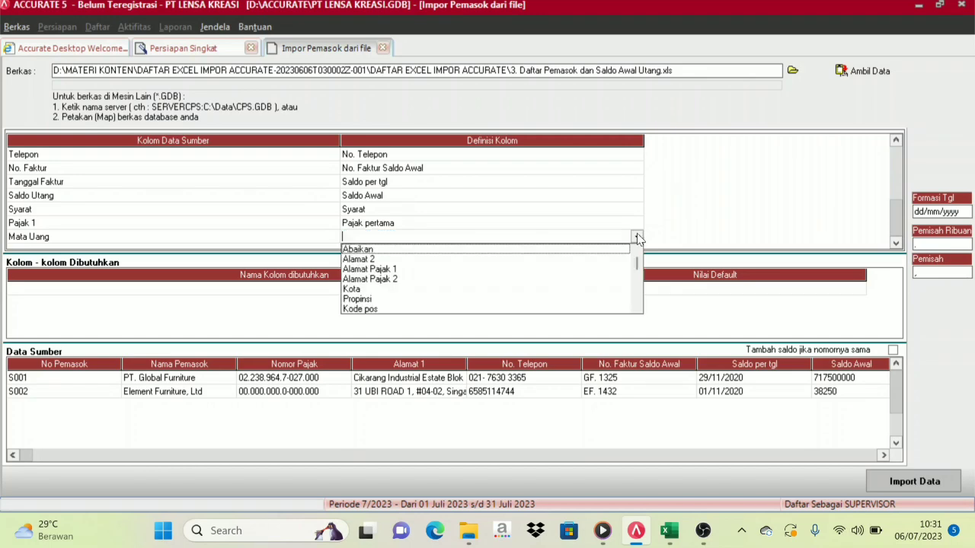
left_click(636, 309)
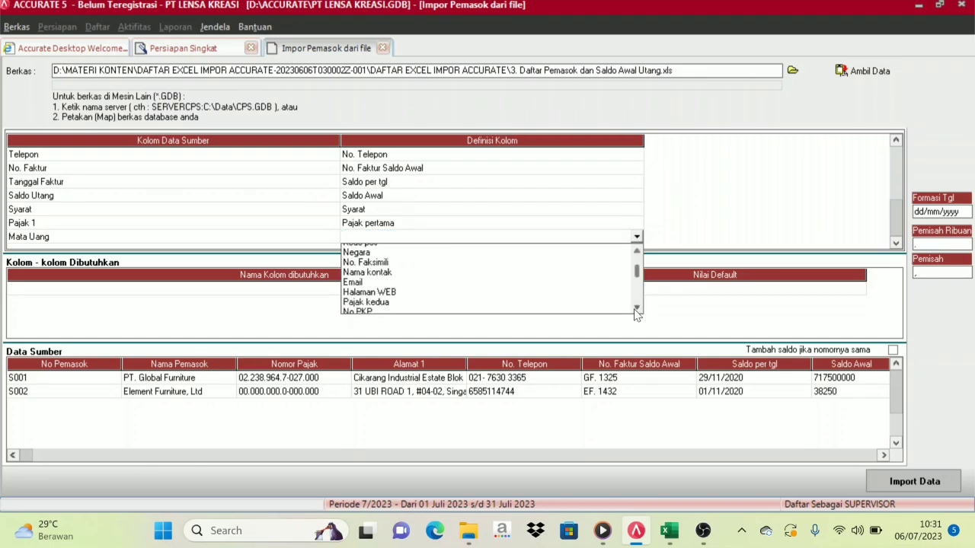
left_click(636, 309)
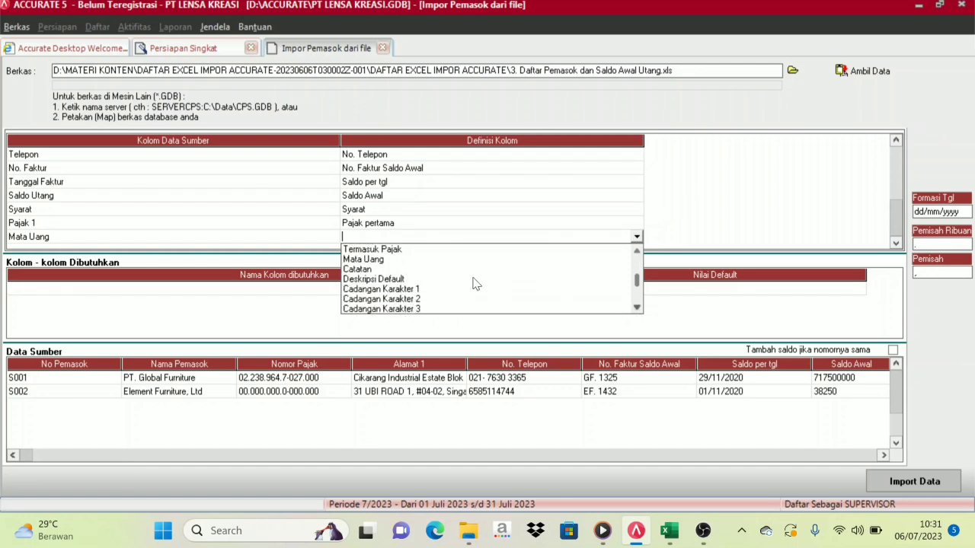
left_click(368, 260)
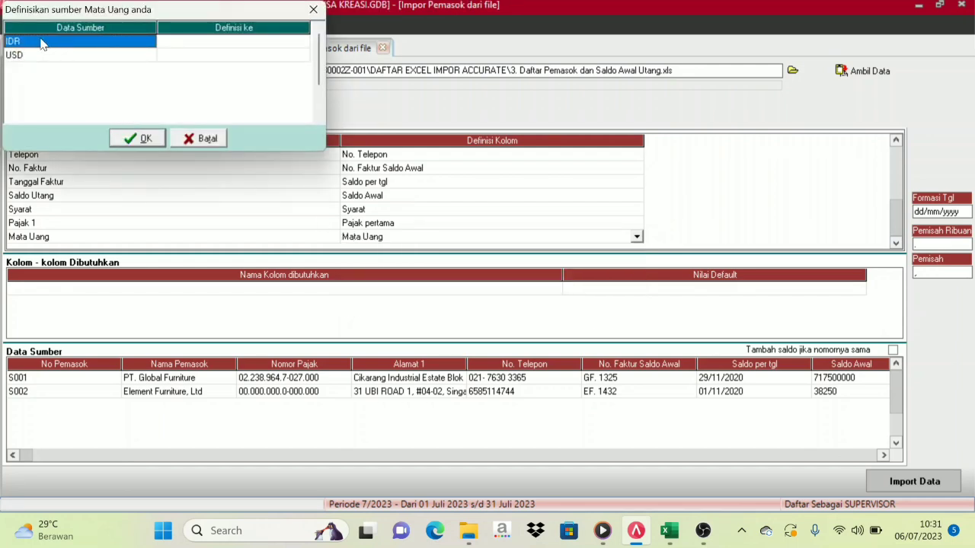
Match the source currency IDR to RUPIAH and USD to US DOLLAR, and accept the currency definition.
left_click(217, 44)
left_click(283, 43)
left_click(302, 42)
left_click(186, 53)
left_click(188, 57)
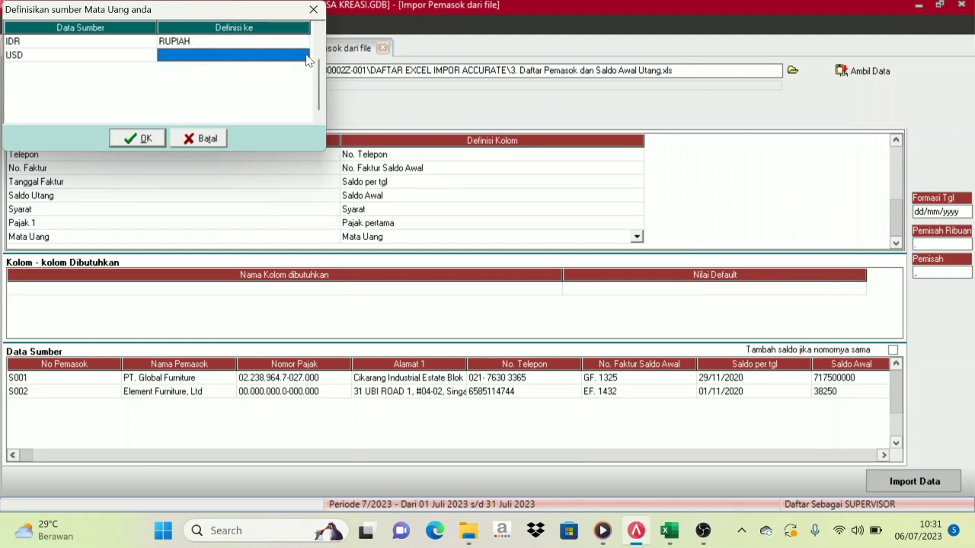
left_click(303, 58)
left_click(303, 57)
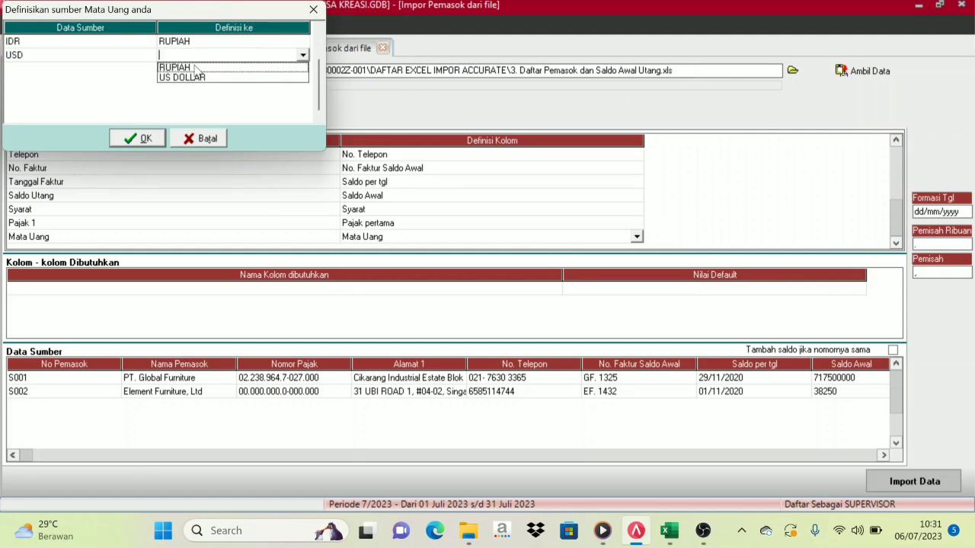
left_click(187, 79)
left_click(118, 139)
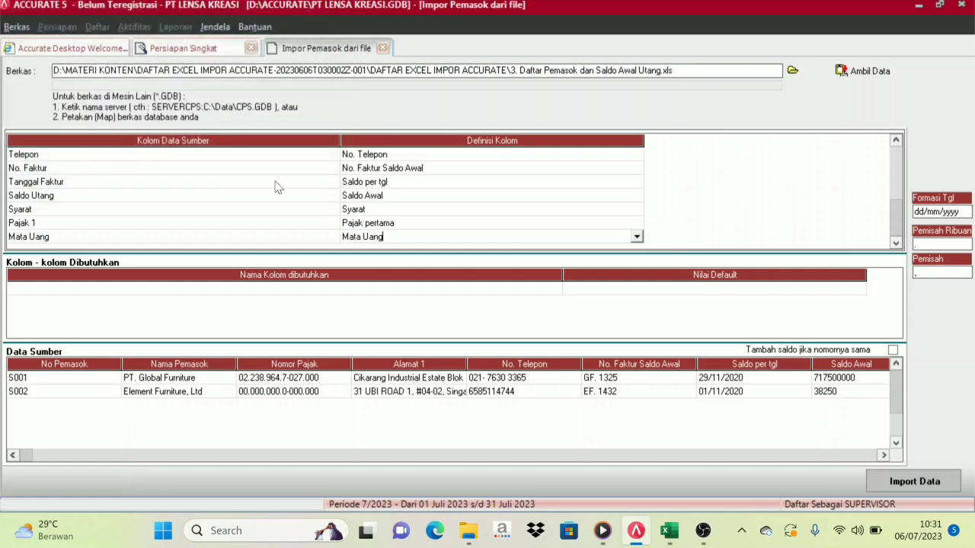
Enable Tambah saldo jika nomornya sama, import the supplier data and close the import message.
left_click(895, 244)
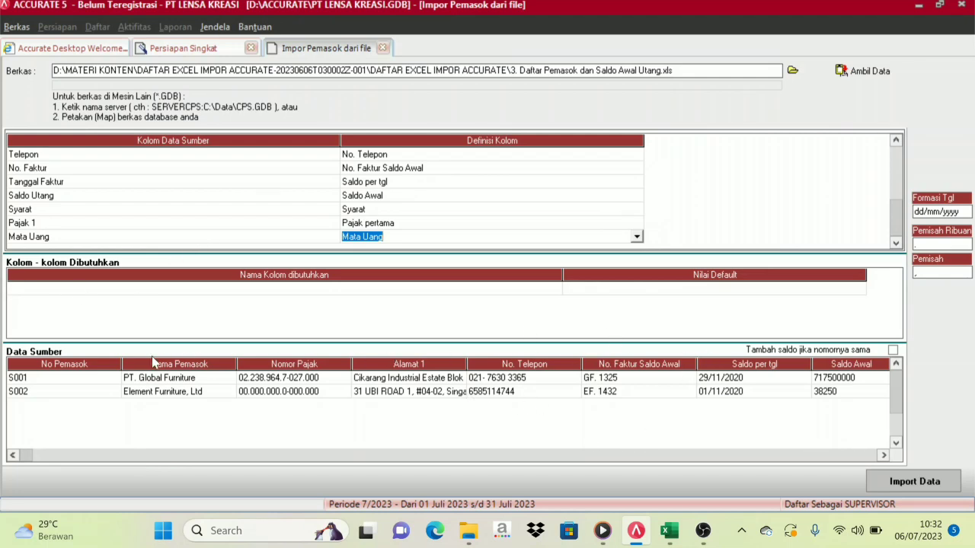
left_click(892, 352)
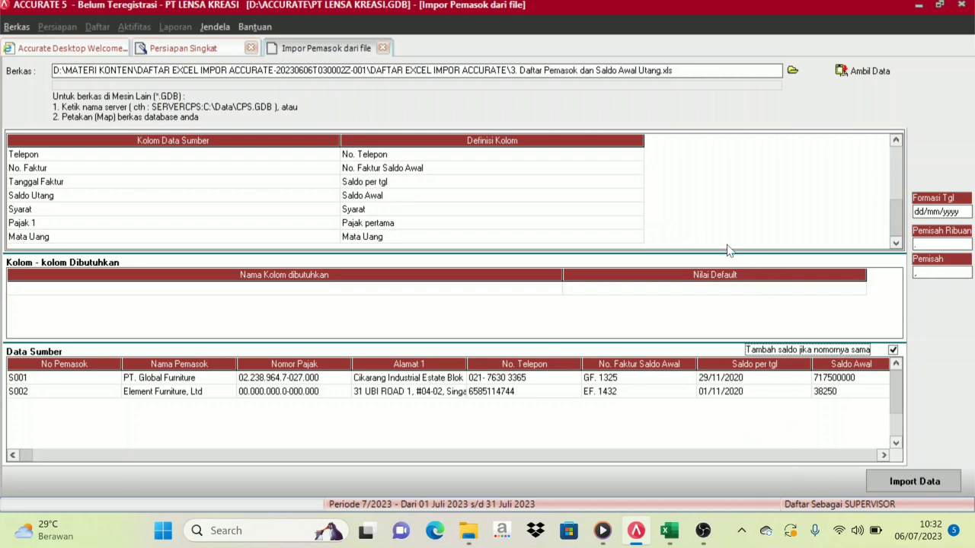
left_click(933, 481)
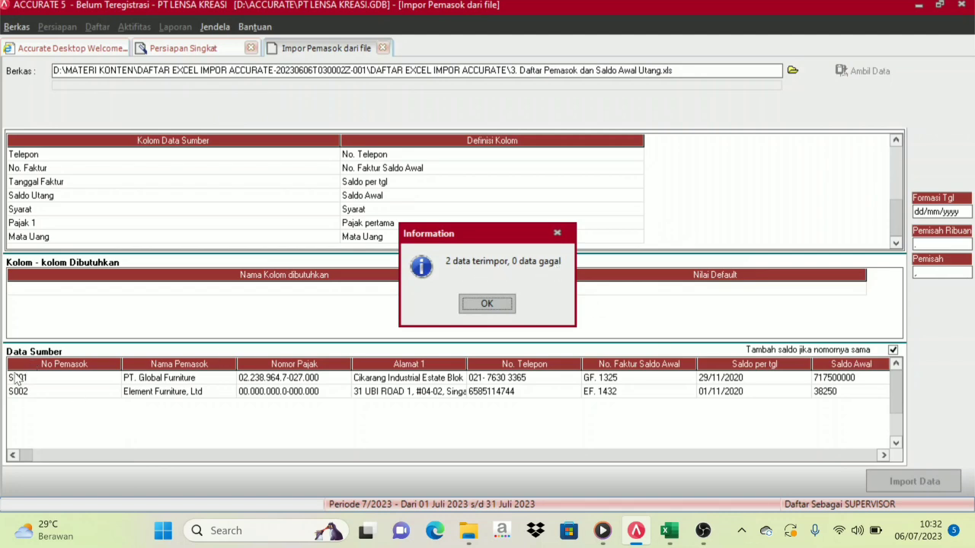
left_click(513, 307)
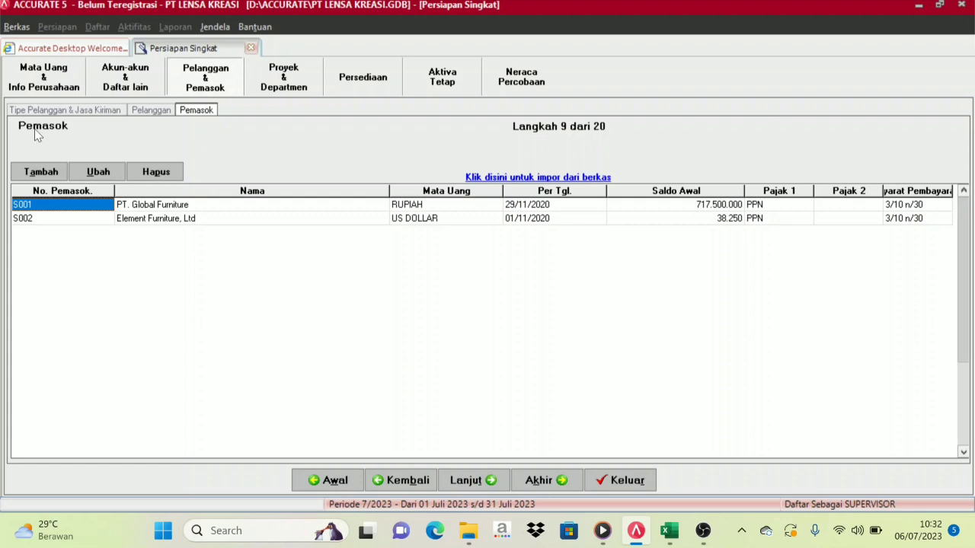
Advance the quick setup past the supplier and project/department pages to Gudang without adding projects or departments.
left_click(479, 488)
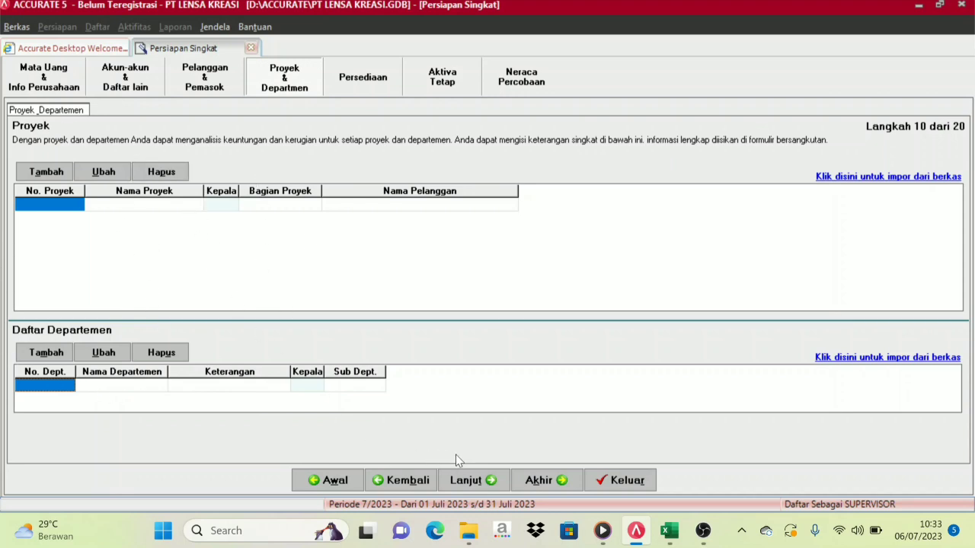
left_click(489, 483)
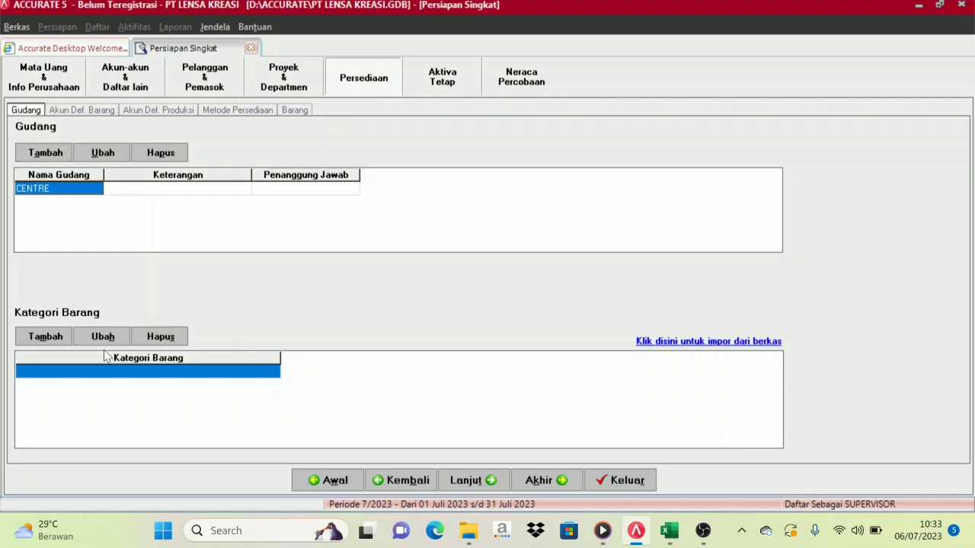
Examine the item list and inventory balances on the Rincian Data Awal sheet of the INFORMASI PERUSAHAAN workbook in Excel, and return to Accurate.
mouse_move(669, 535)
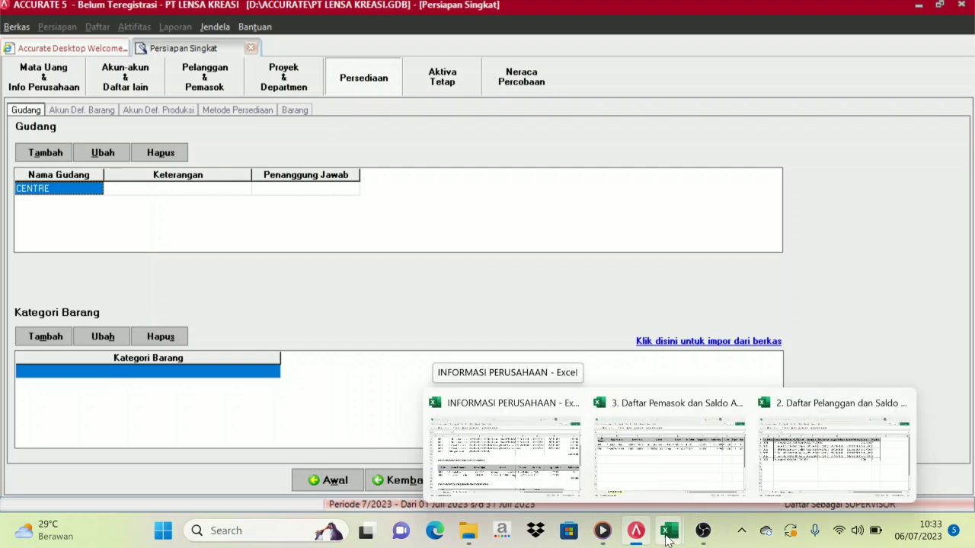
left_click(504, 449)
scroll(192, 392, "down", 5)
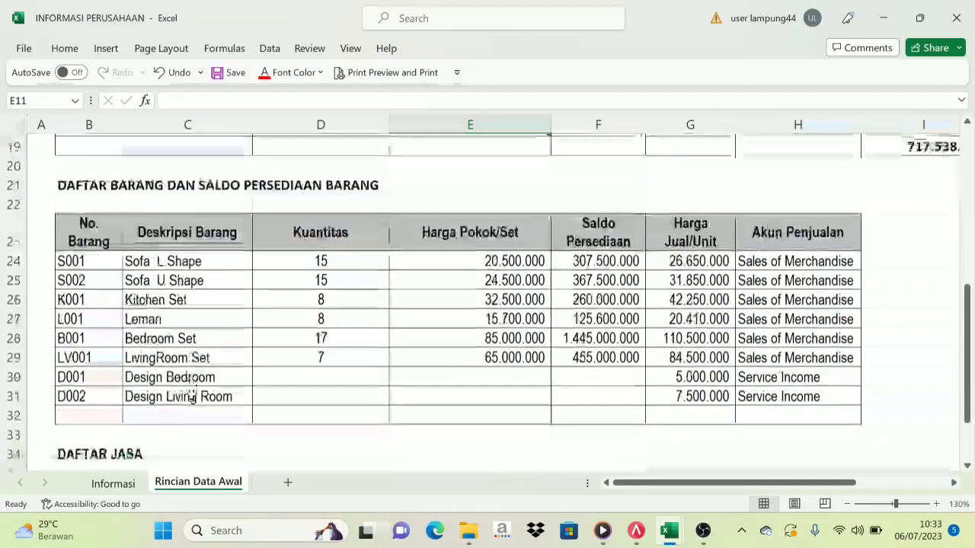
scroll(192, 392, "down", 3)
scroll(191, 396, "up", 4)
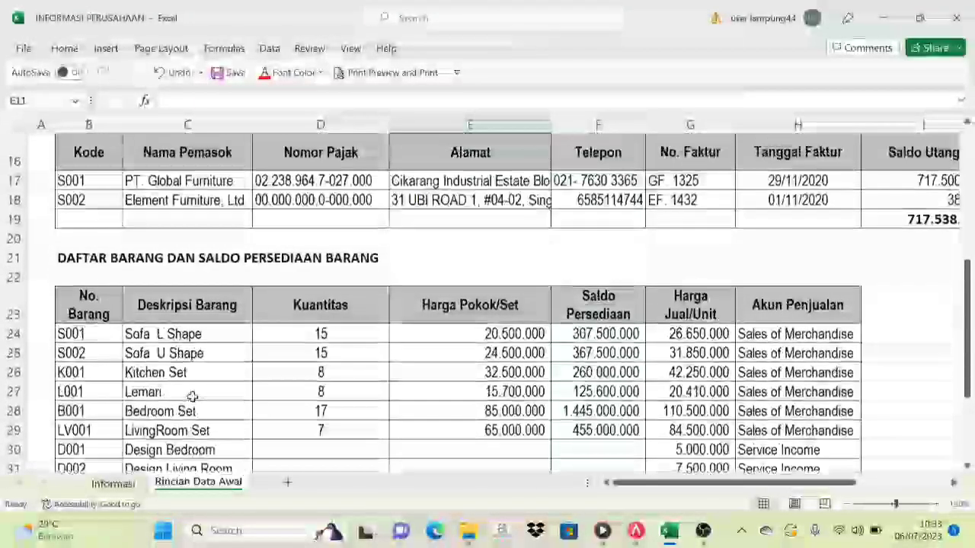
scroll(192, 396, "up", 3)
scroll(192, 396, "down", 4)
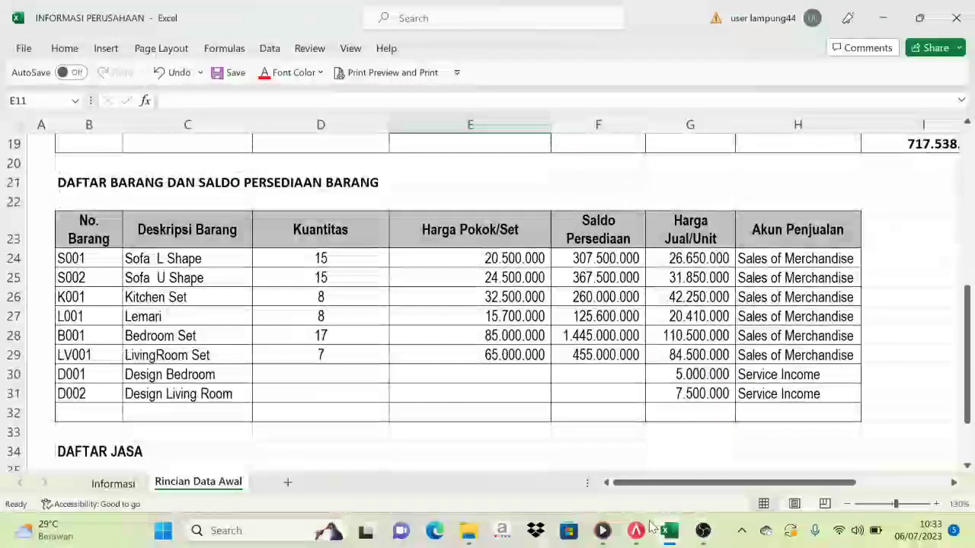
left_click(636, 531)
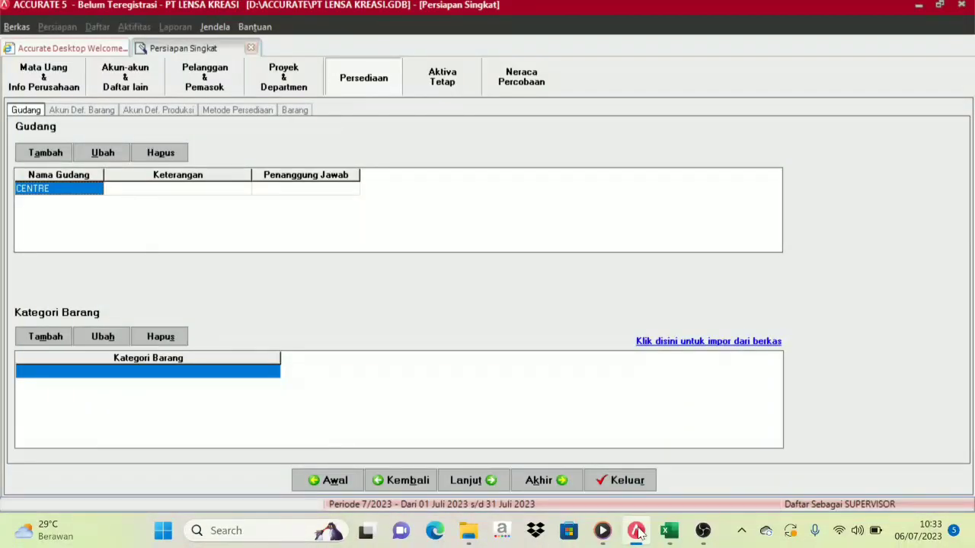
mouse_move(669, 531)
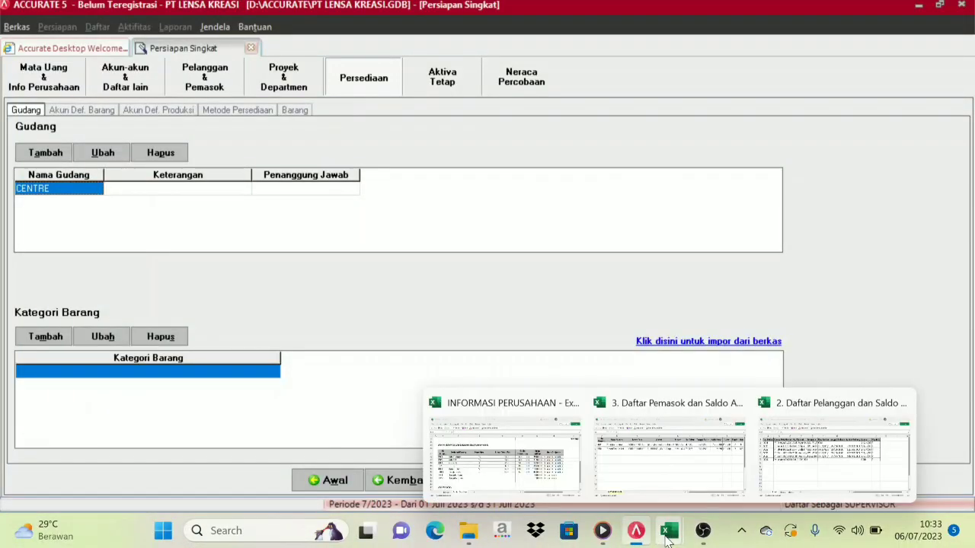
left_click(541, 484)
scroll(203, 365, "up", 2)
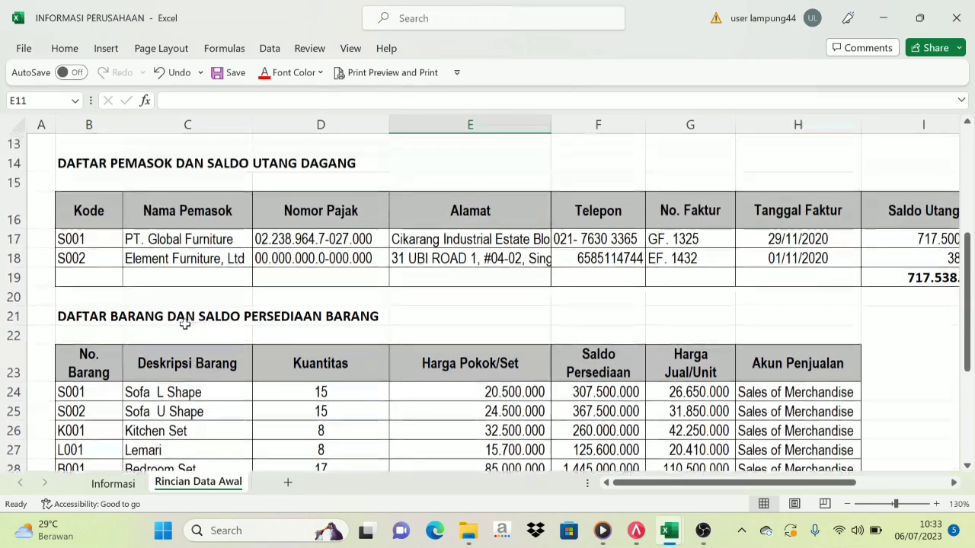
scroll(184, 324, "down", 2)
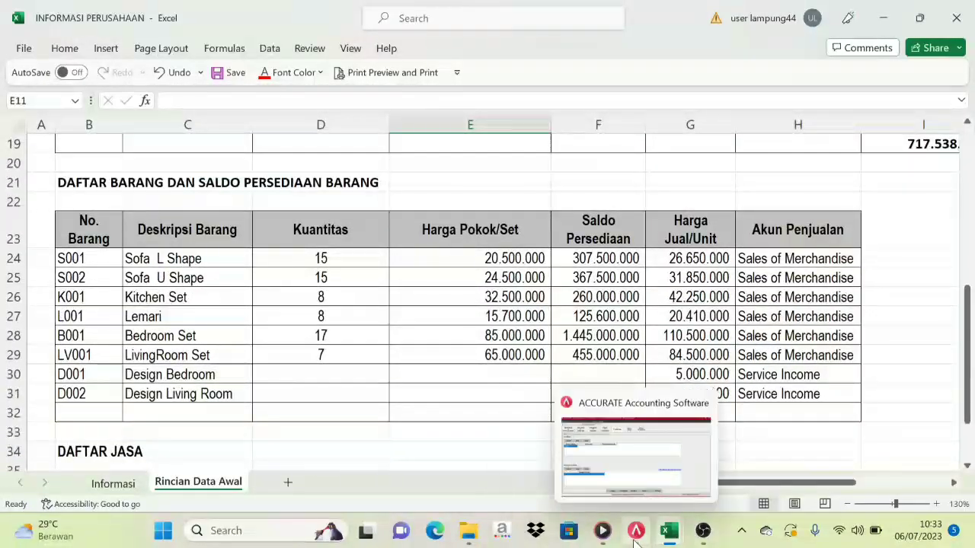
left_click(638, 541)
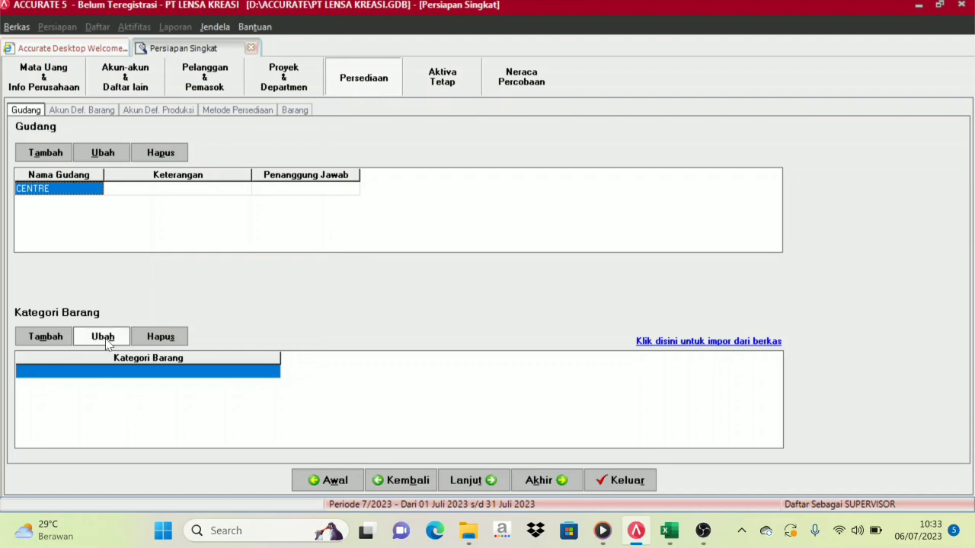
Advance to Akun Default Barang and set Persediaan to Merchandise Inventory and Penjualan to Sales of Marchandise.
left_click(485, 482)
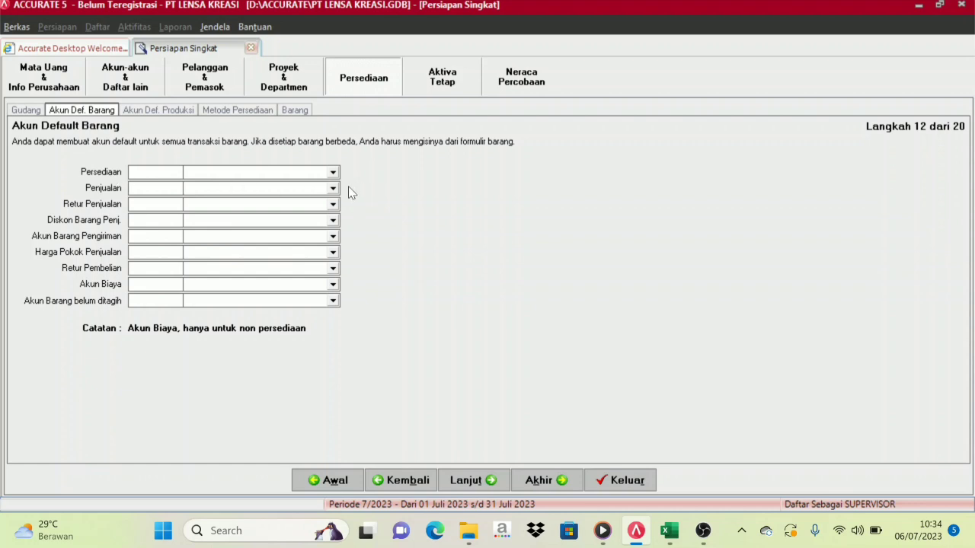
left_click(333, 172)
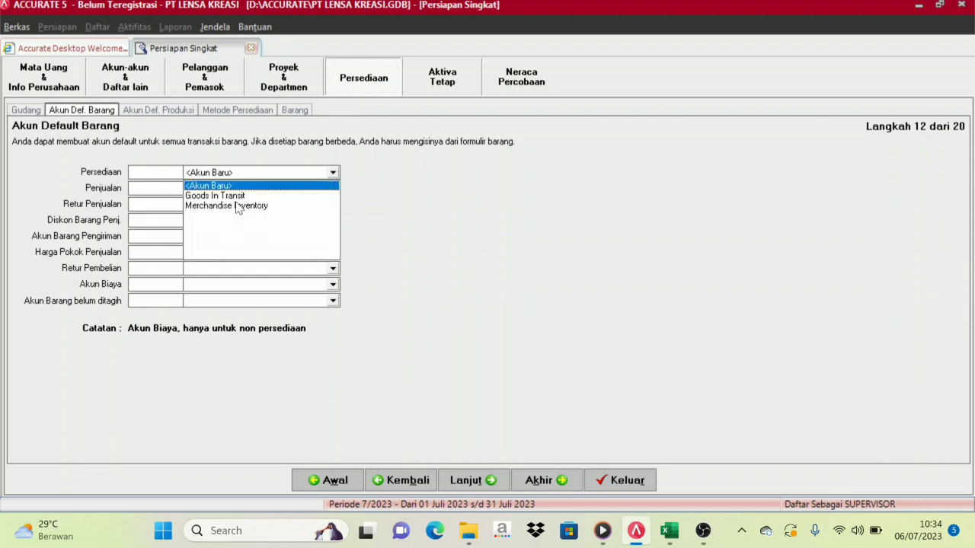
left_click(237, 205)
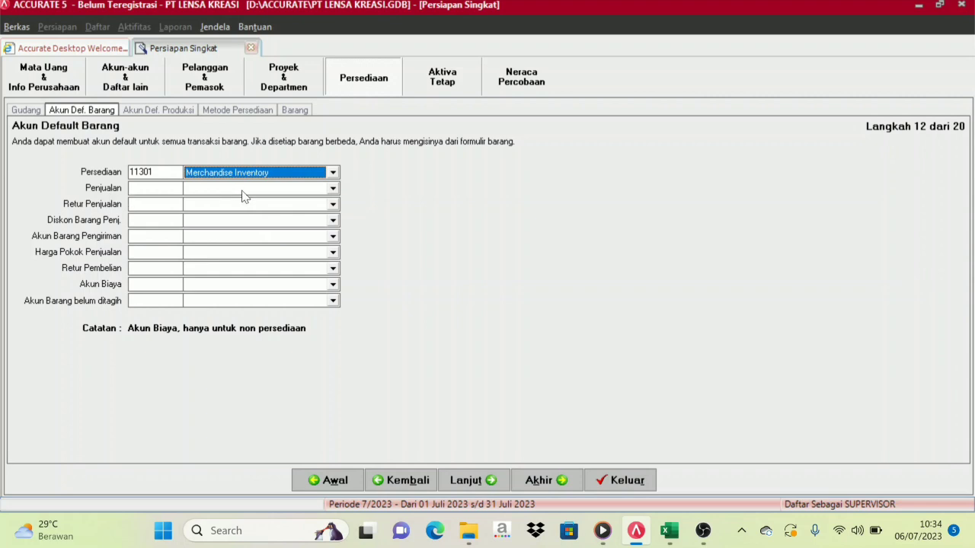
left_click(334, 188)
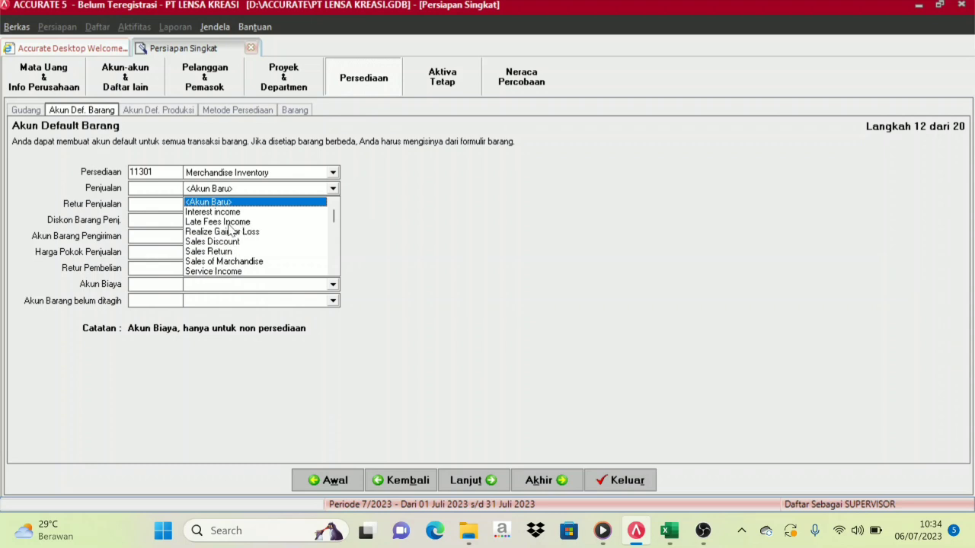
left_click(231, 262)
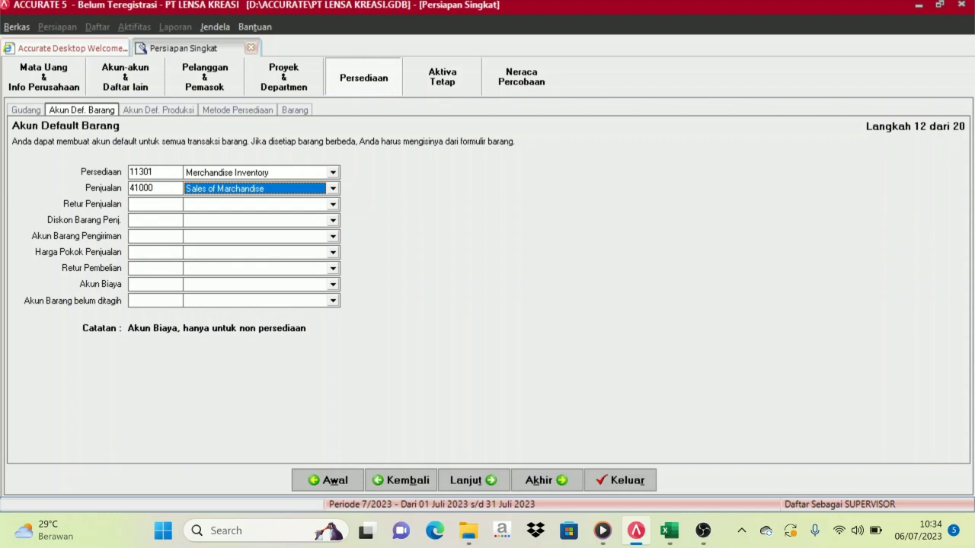
Set the default account for Retur Penjualan to Sales Return and for Diskon Barang Penj. to Sales Discount.
left_click(333, 204)
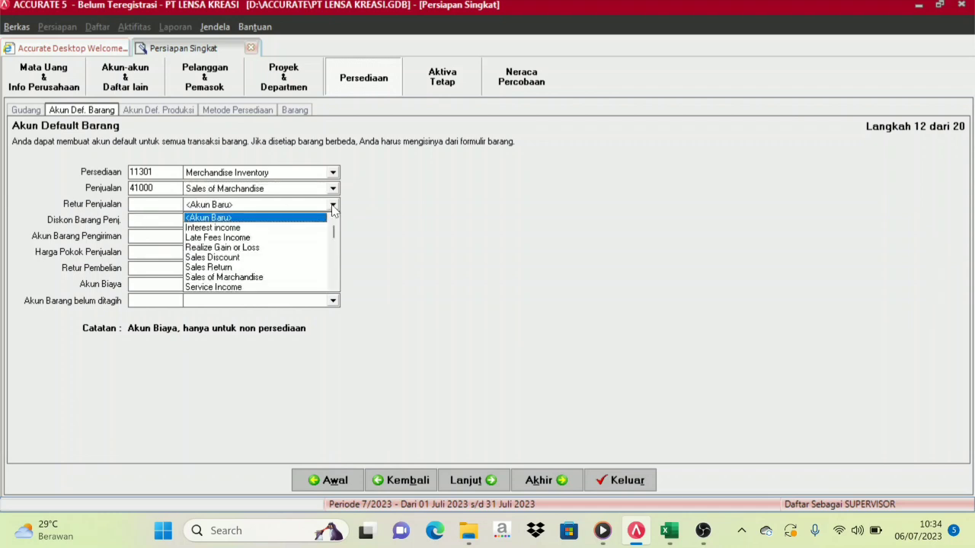
left_click(225, 268)
left_click(225, 270)
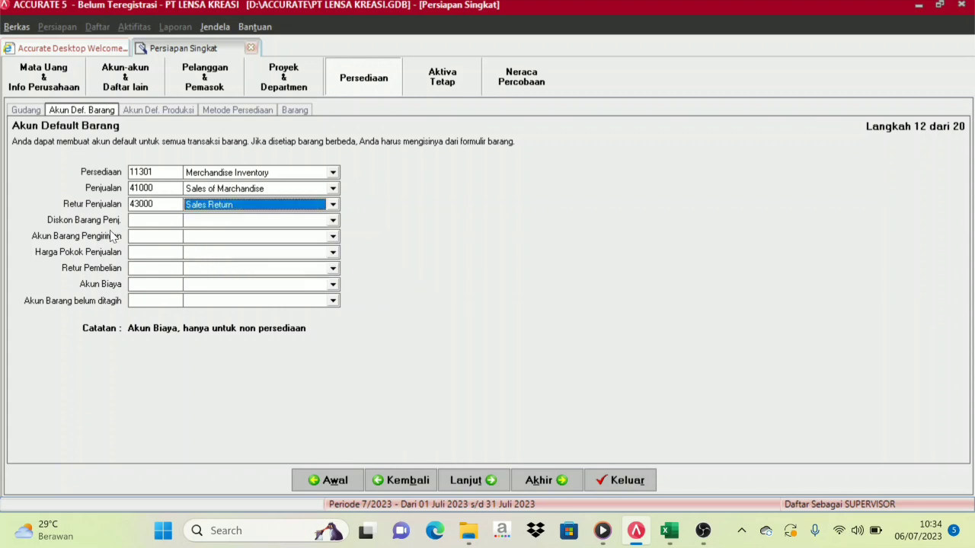
left_click(335, 221)
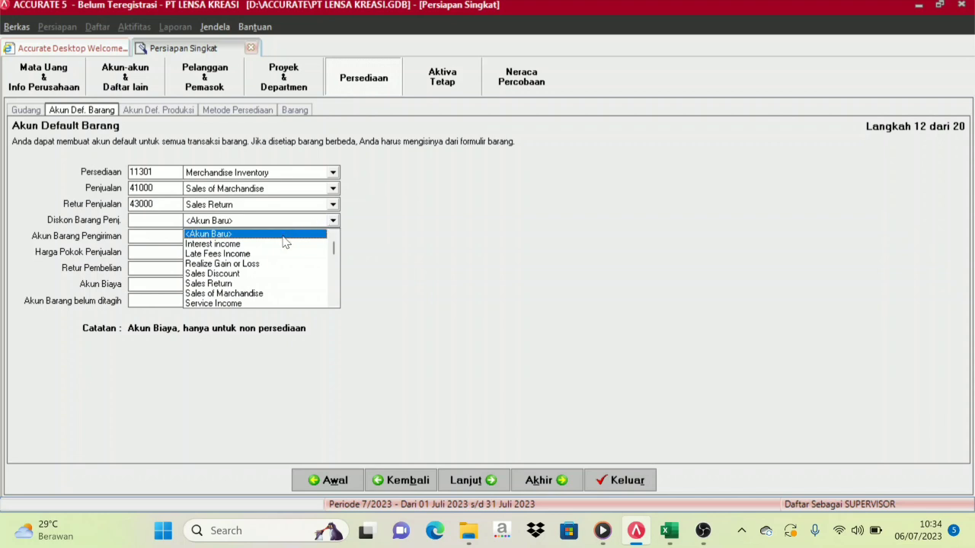
left_click(232, 275)
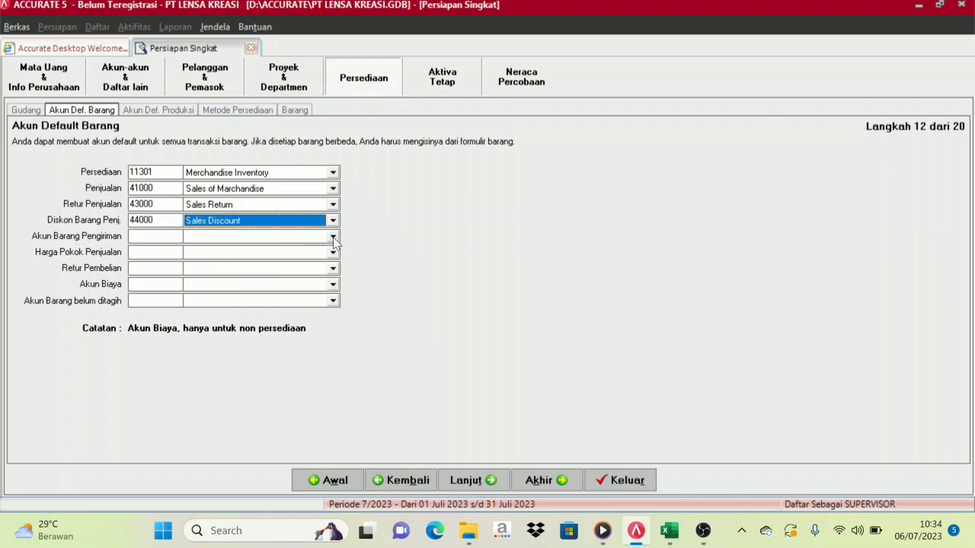
Set the default account for Akun Barang Pengiriman to Goods In Transit and for Harga Pokok Penjualan to Cost Of Sales.
left_click(333, 238)
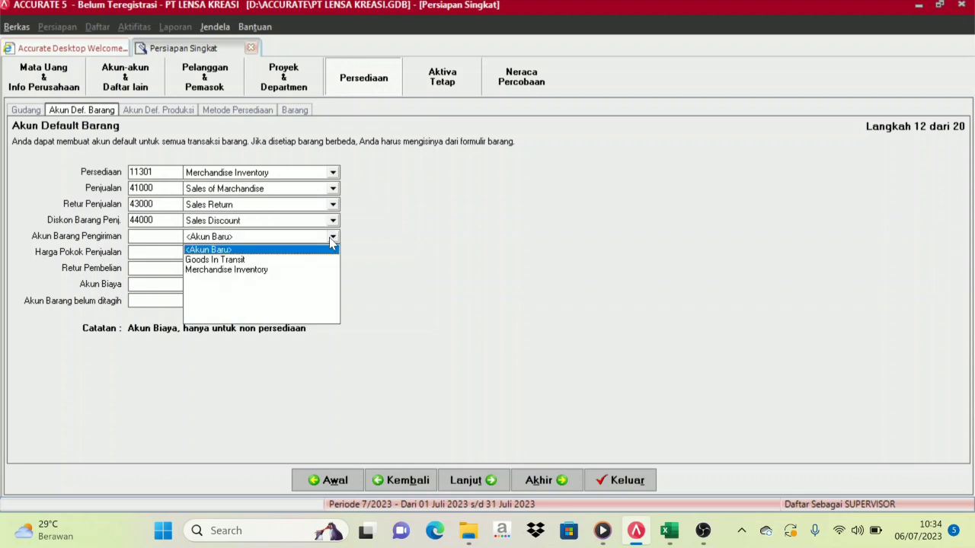
left_click(228, 260)
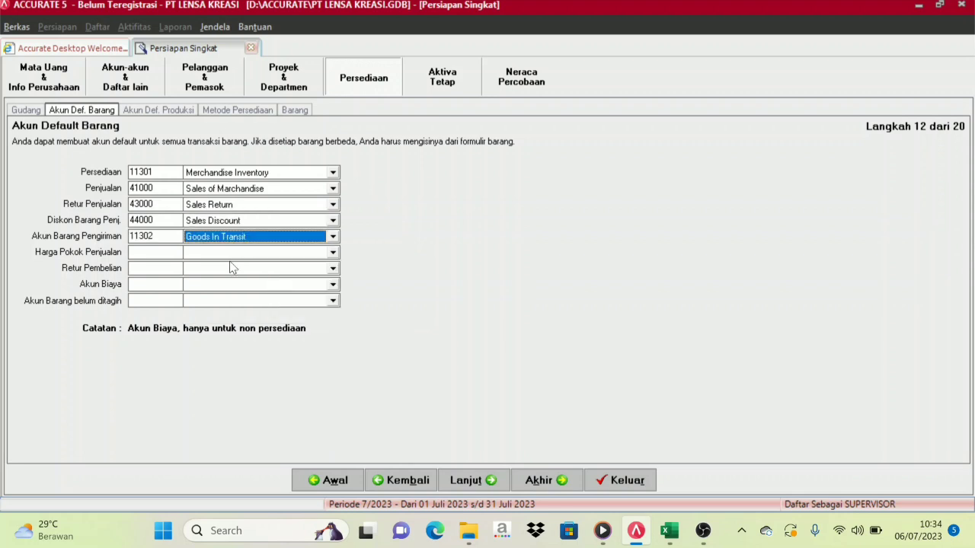
left_click(333, 253)
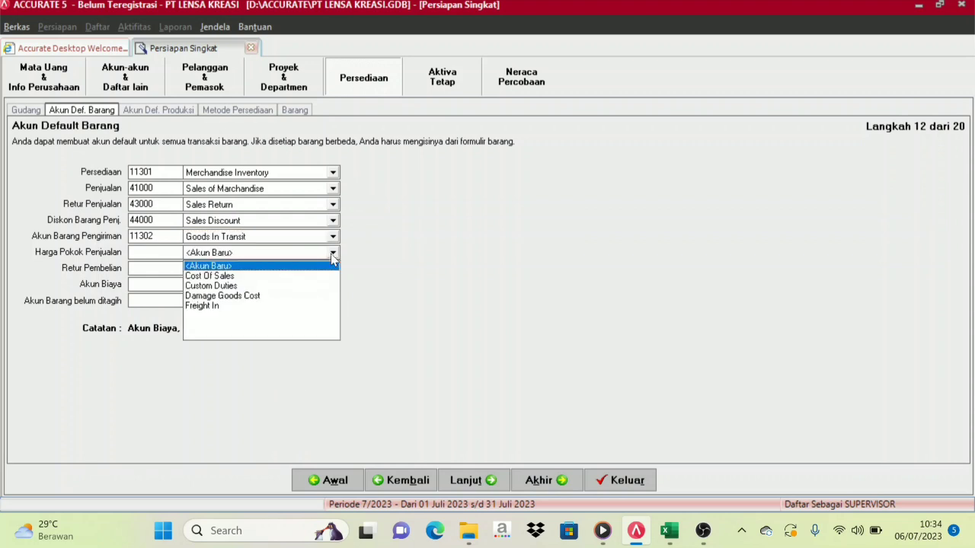
left_click(225, 277)
Set the default account for Retur Pembelian to Merchandise Inventory and for Akun Biaya to Other Expense.
left_click(261, 270)
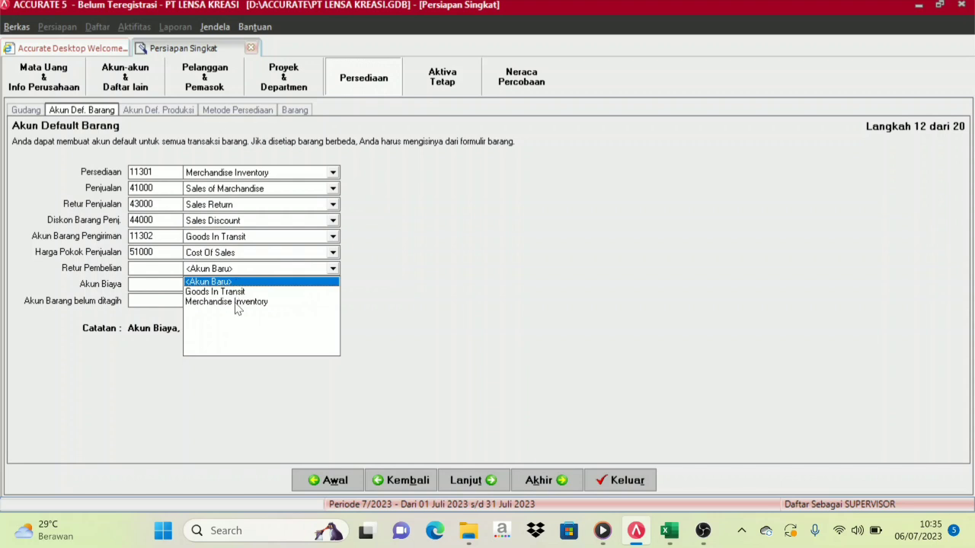
left_click(235, 303)
left_click(290, 285)
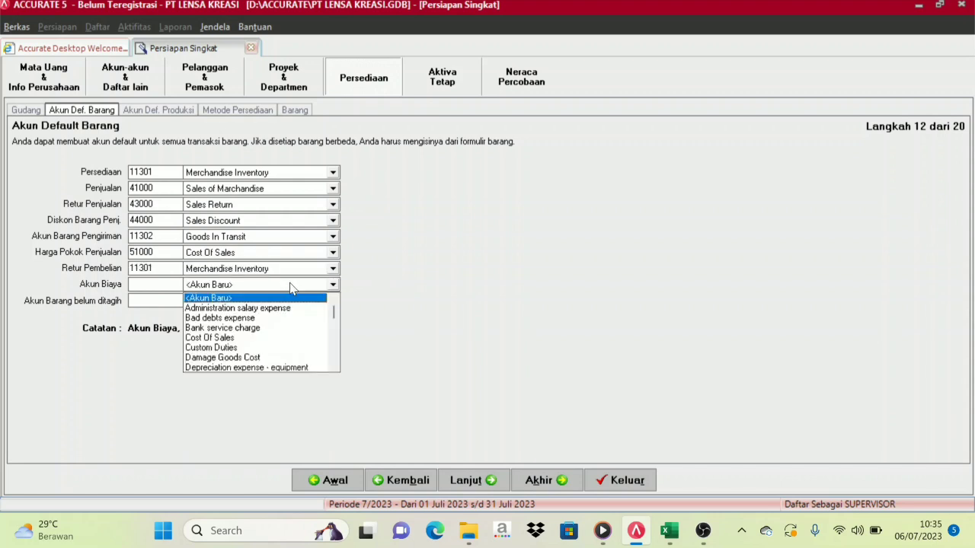
left_click(334, 366)
left_click(333, 366)
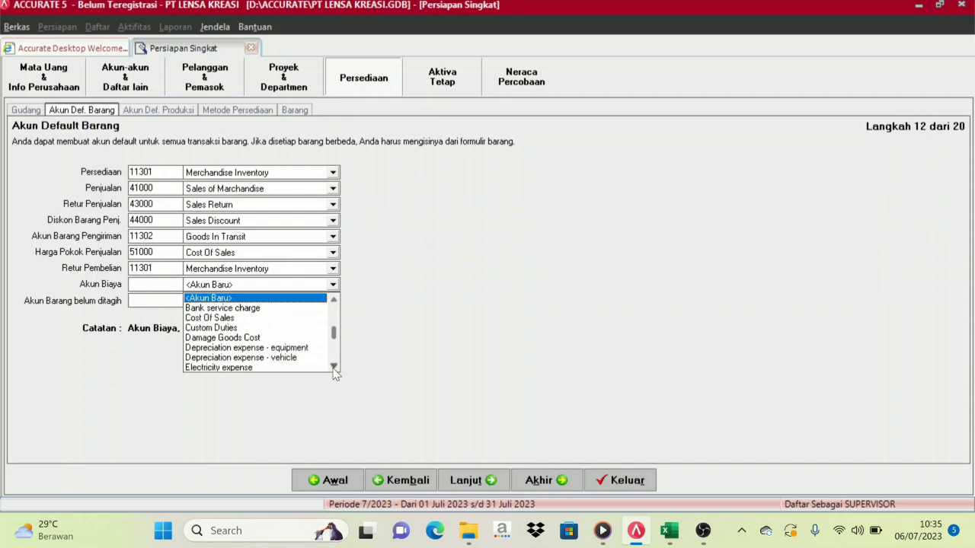
left_click(334, 366)
left_click(333, 366)
left_click(334, 366)
left_click(334, 366)
left_click(334, 366)
left_click(334, 366)
left_click(333, 366)
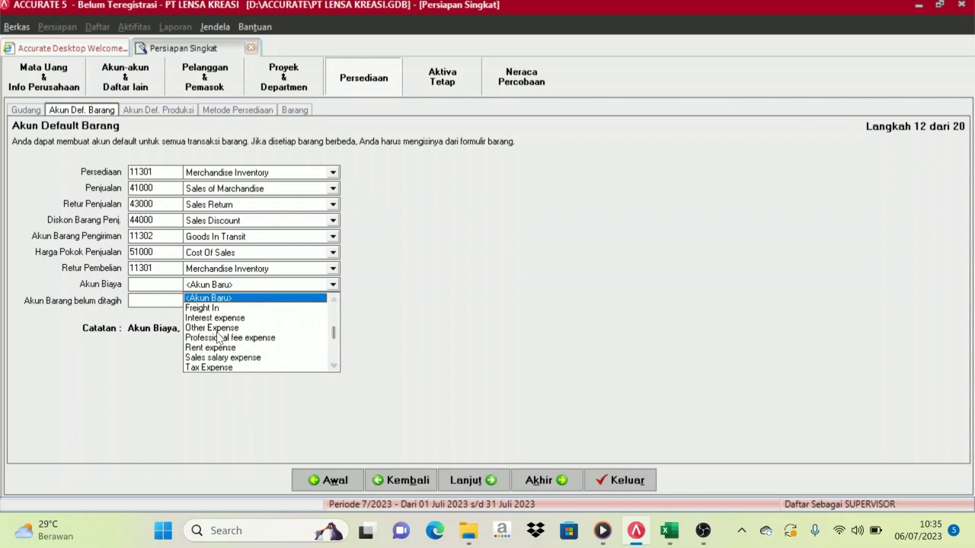
left_click(215, 328)
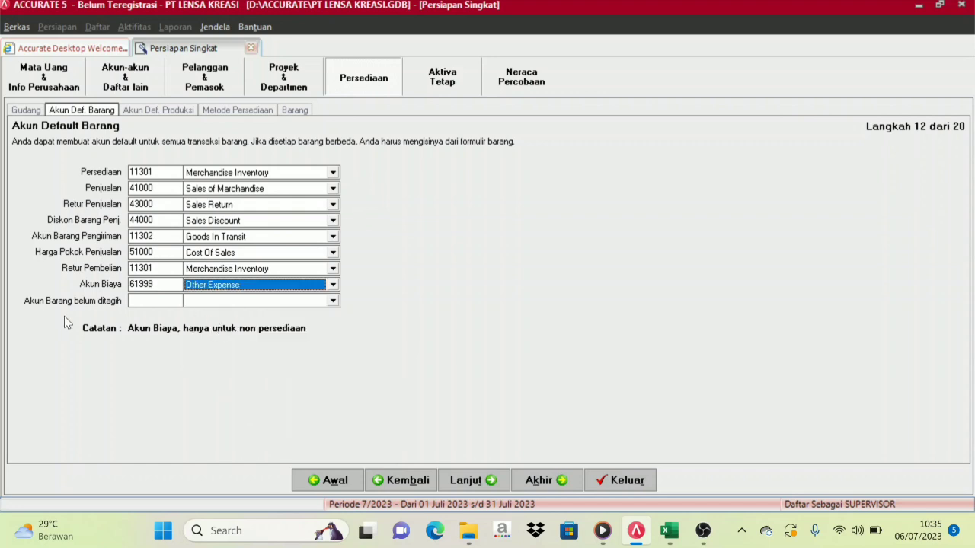
Set the default account for Akun Barang belum ditagih to Expense Payable.
left_click(334, 301)
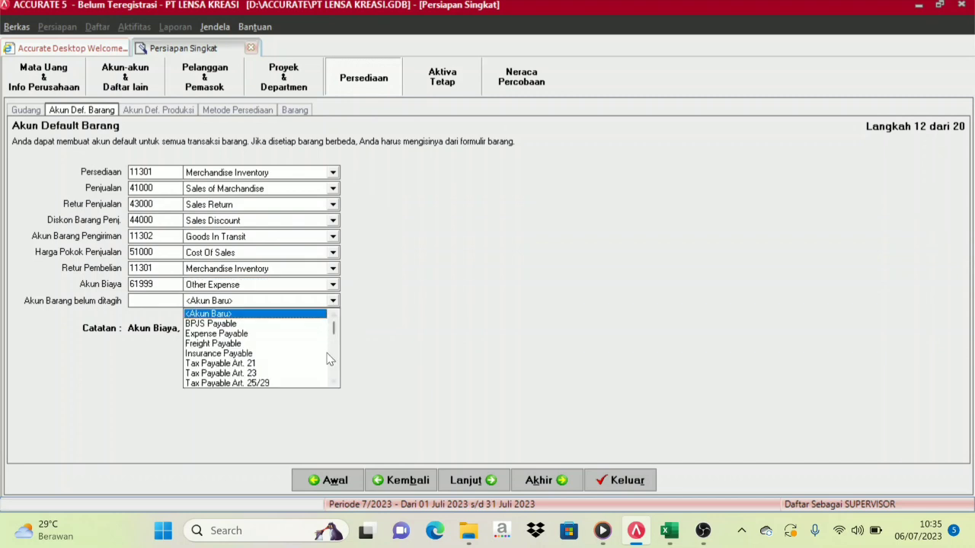
left_click(235, 334)
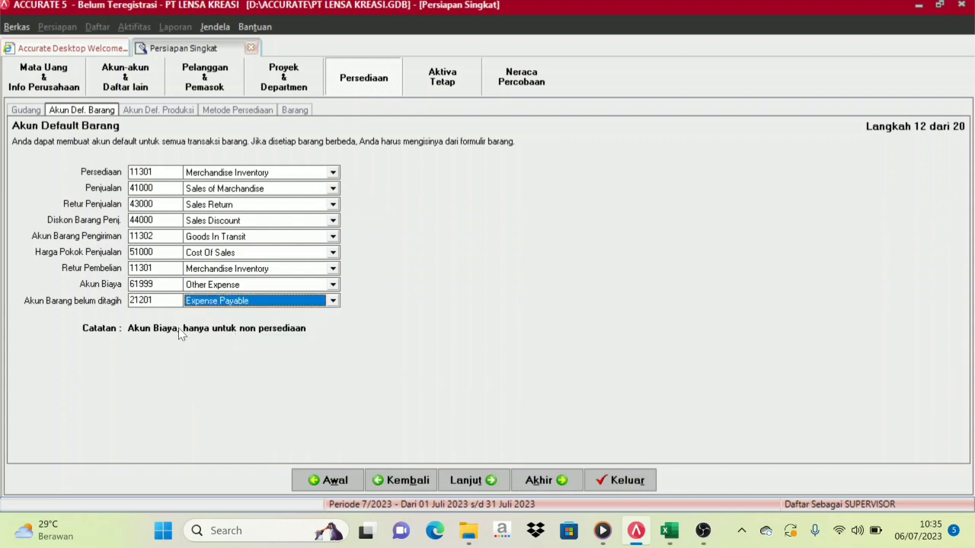